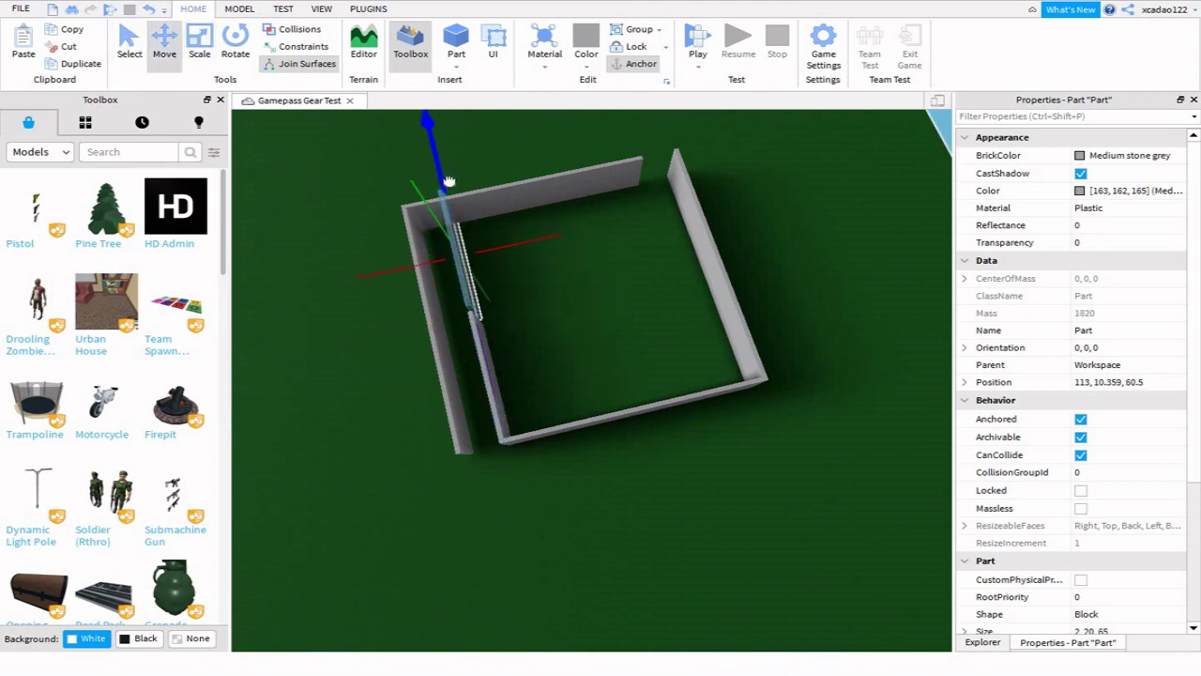
Step: Shorten the copied inner side wall to about 32 studs, leaving an opening between it and the other wall segment
scroll(523, 172, up, 5)
right_drag(517, 437, 557, 407)
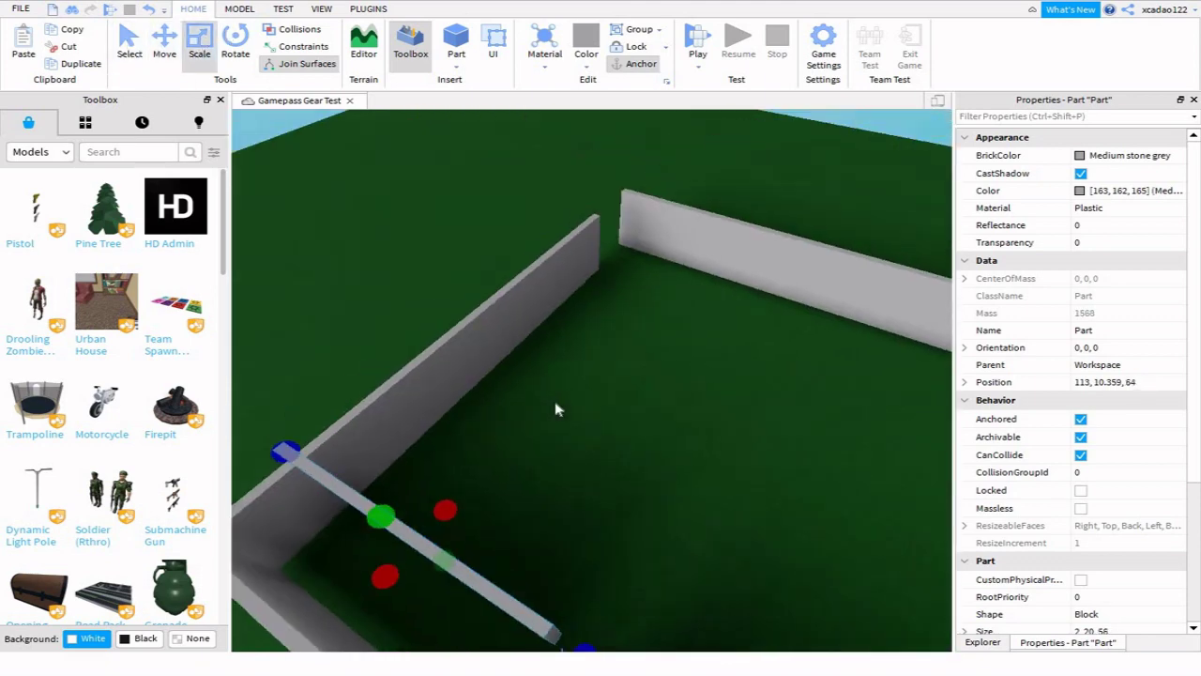
drag(750, 502, 699, 490)
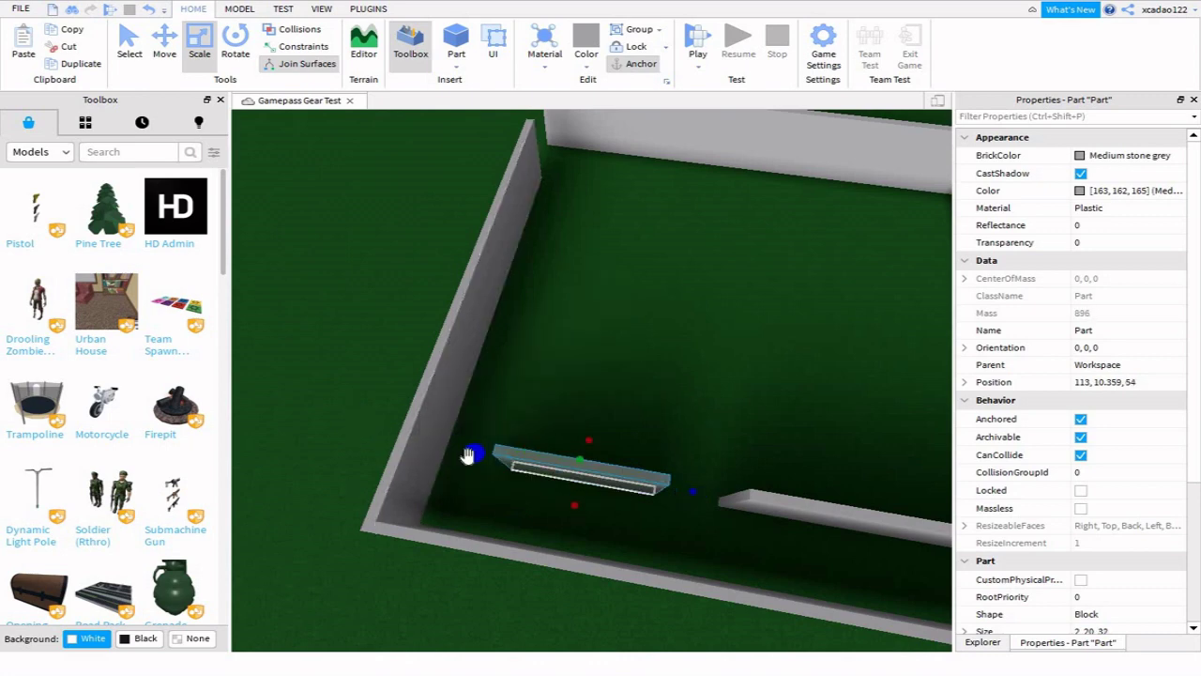
right_drag(468, 455, 600, 463)
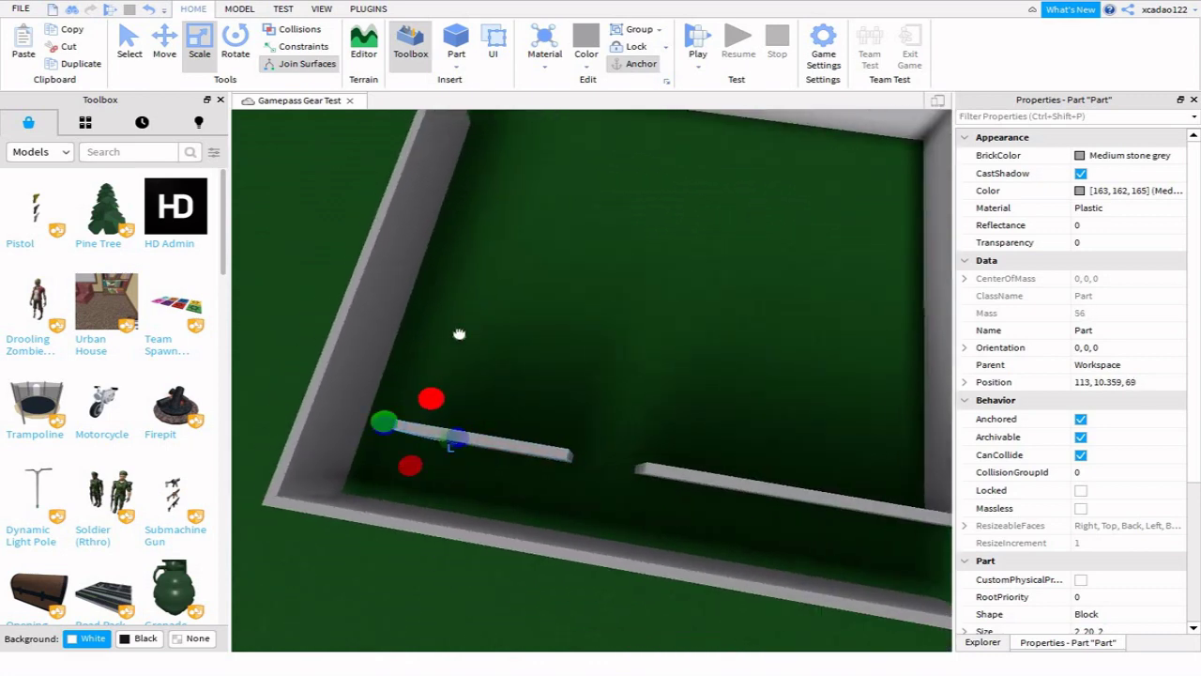
Step: Run a perpendicular 40-stud wall inward from the inner side wall's end, and place copies at Z 39 and Z 23 beside the opening
drag(430, 399, 144, 66)
drag(509, 357, 635, 407)
right_drag(635, 407, 614, 388)
key(ctrl+3)
key(ctrl+2)
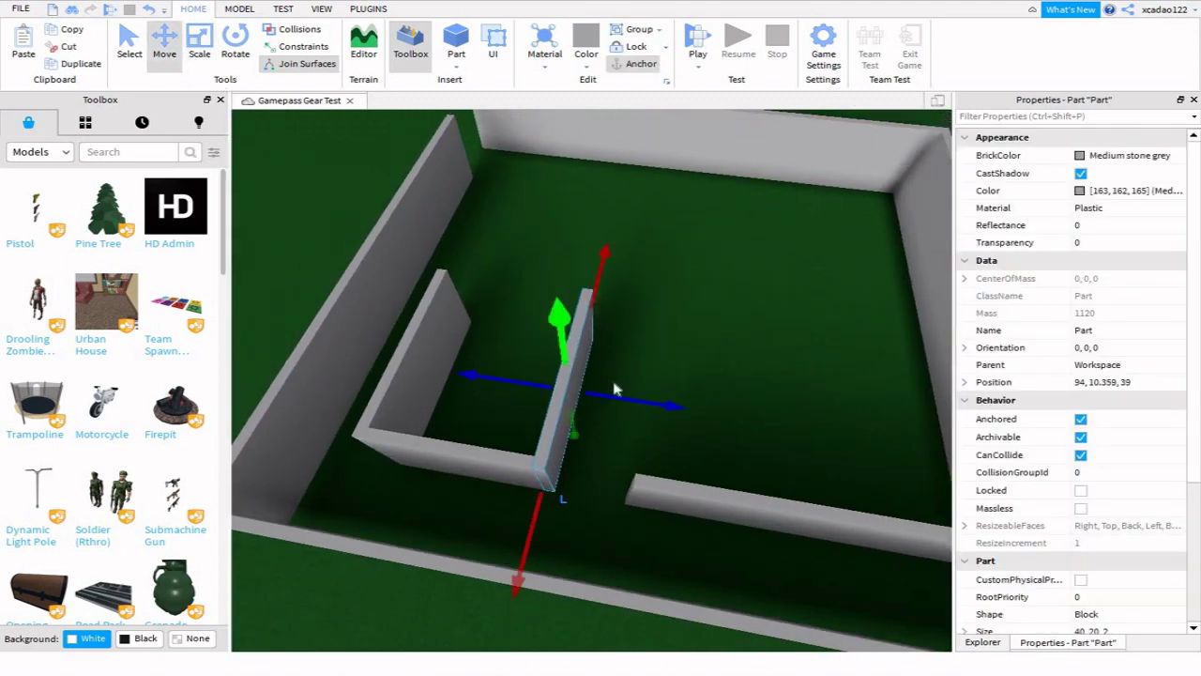
drag(614, 389, 695, 422)
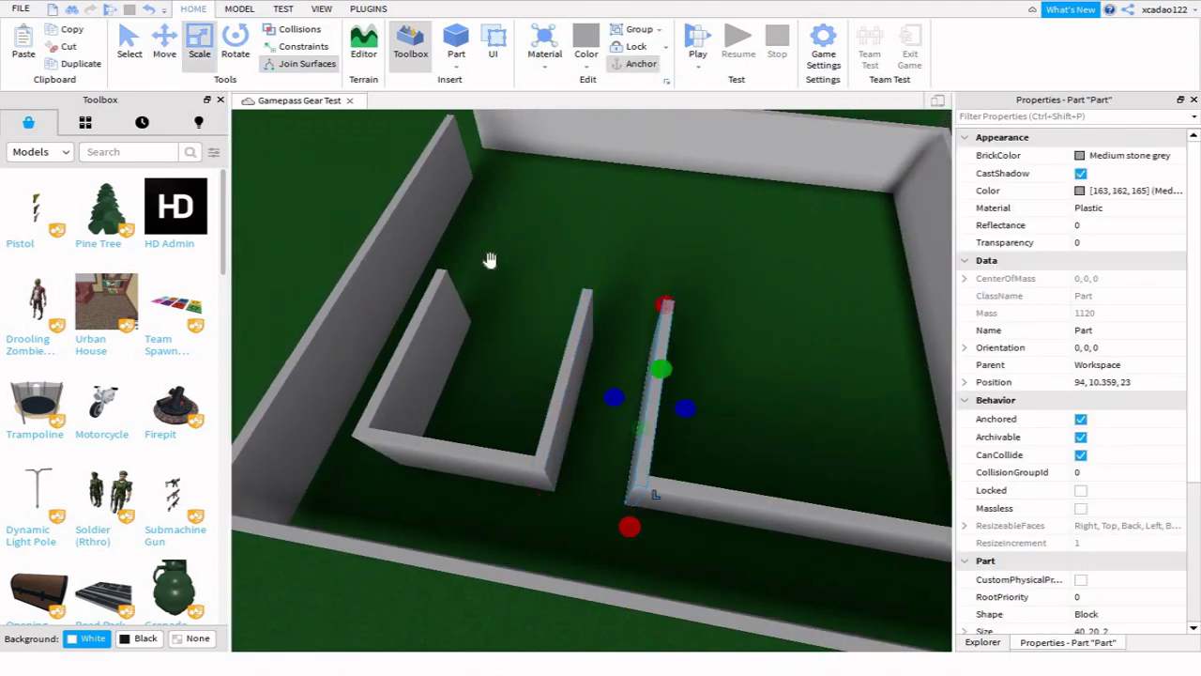
Step: Bridge the inner ends of the parallel walls at Z 39 and Z 23 with a short cross wall, undoing misplaced edits
right_drag(489, 259, 456, 410)
drag(456, 410, 590, 419)
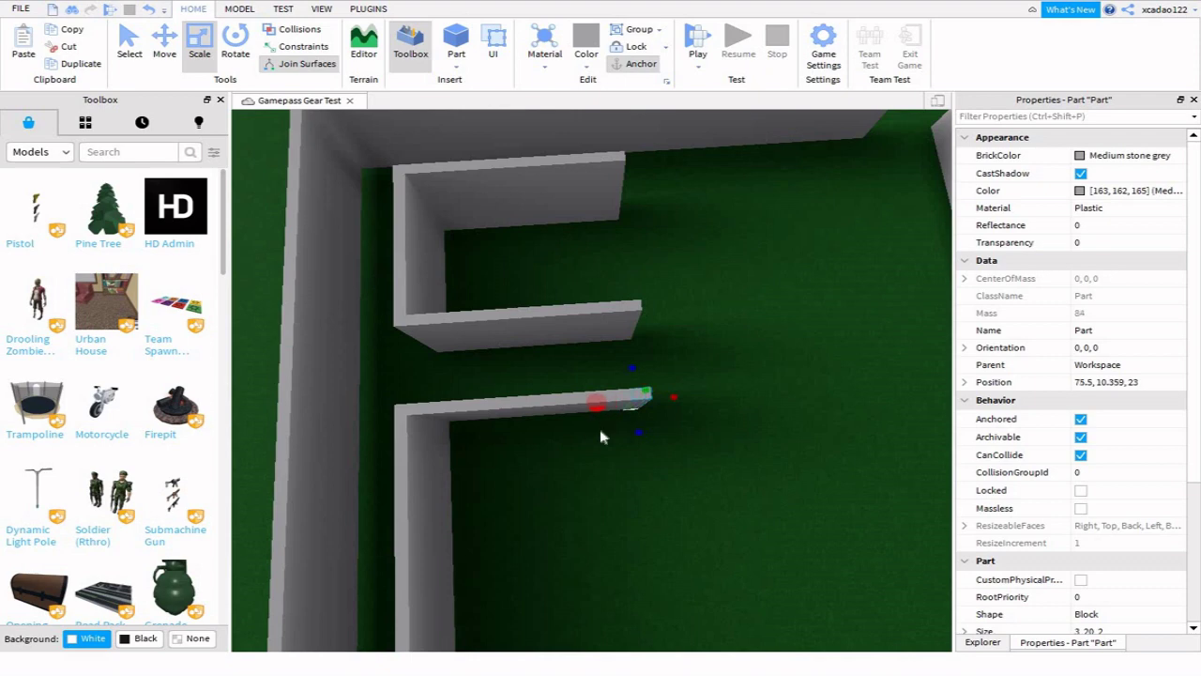
right_drag(626, 298, 486, 448)
key(ctrl+z)
key(ctrl+z)
key(ctrl+z)
key(ctrl+z)
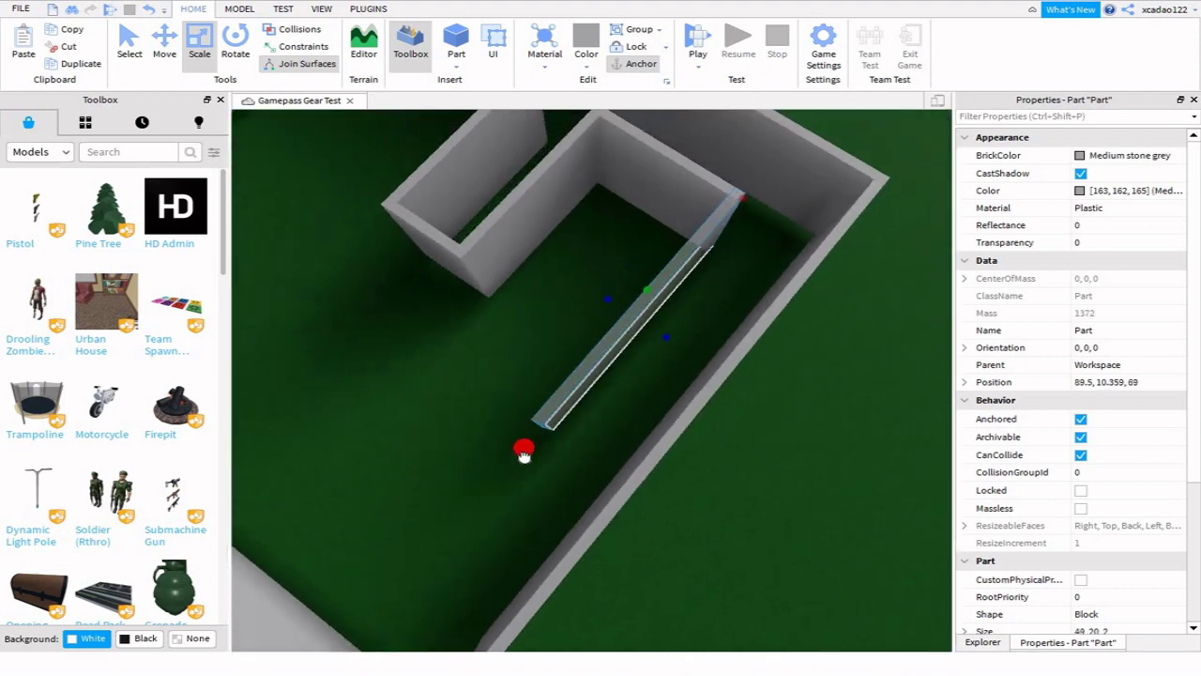
Step: Lengthen the wall at Z 69 and build a long divider from its end at X 47, 2 studs thick and about 113 studs long
drag(485, 447, 536, 451)
right_drag(536, 451, 558, 394)
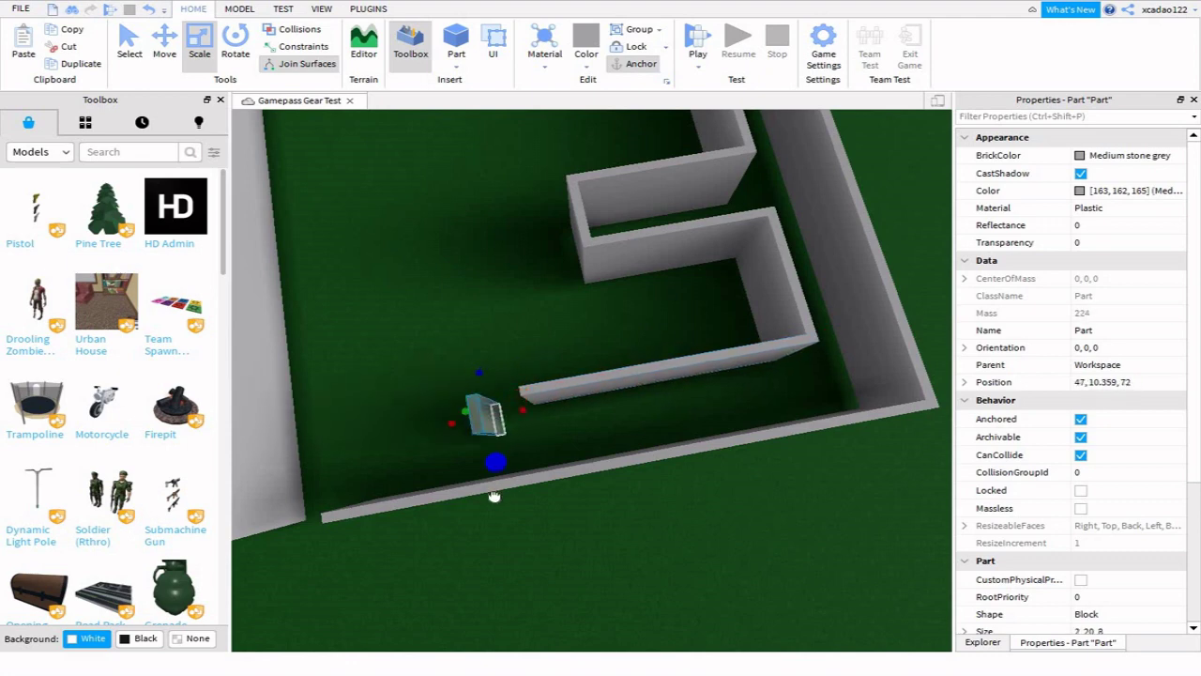
right_drag(549, 404, 547, 434)
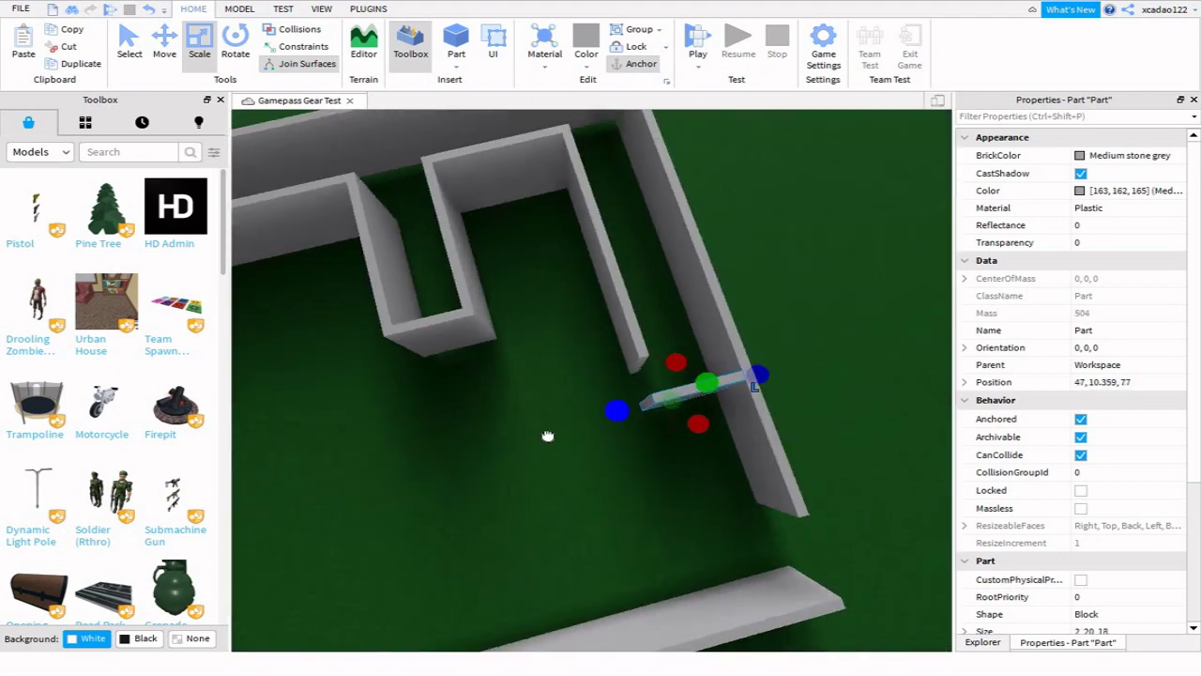
drag(547, 434, 574, 499)
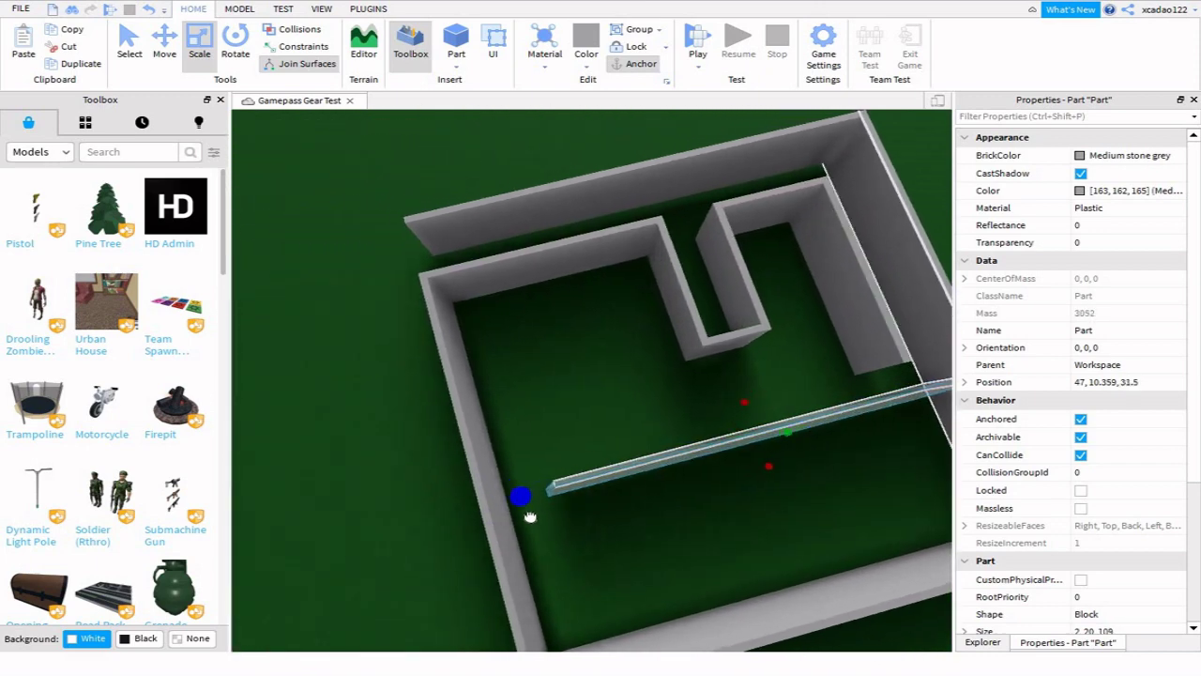
right_drag(530, 517, 483, 371)
Step: Extend the wall at Z 23 to 55 studs and copy the neighbouring 40-stud wall to Z 53
drag(483, 371, 404, 427)
right_drag(403, 427, 520, 373)
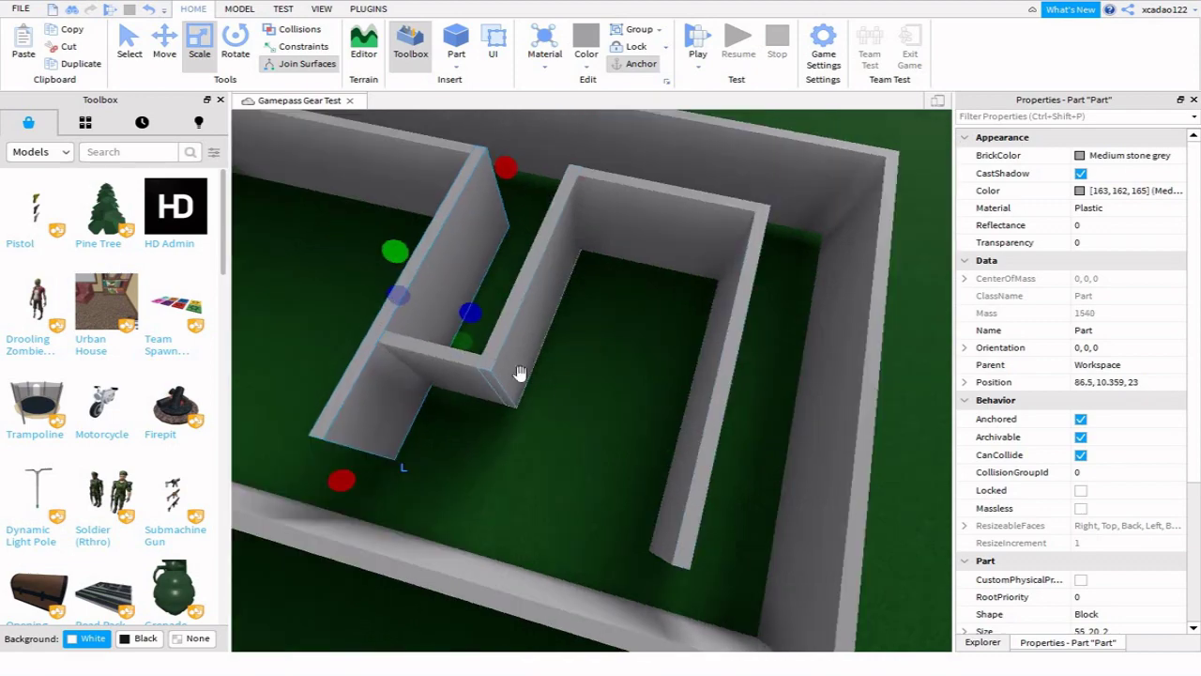
click(520, 373)
drag(582, 242, 550, 385)
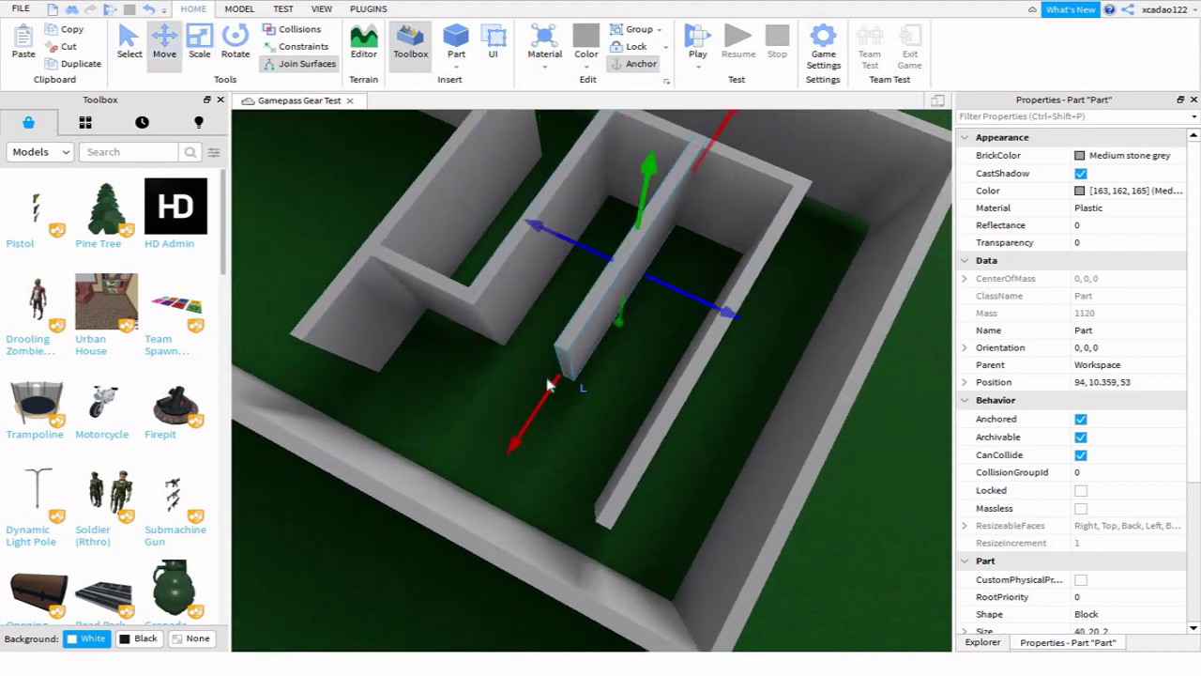
Step: Resize the copied wall at Z 53 to 31 studs, centred at X 80.5 with clearance at both ends
right_drag(468, 526, 563, 394)
key(ctrl+3)
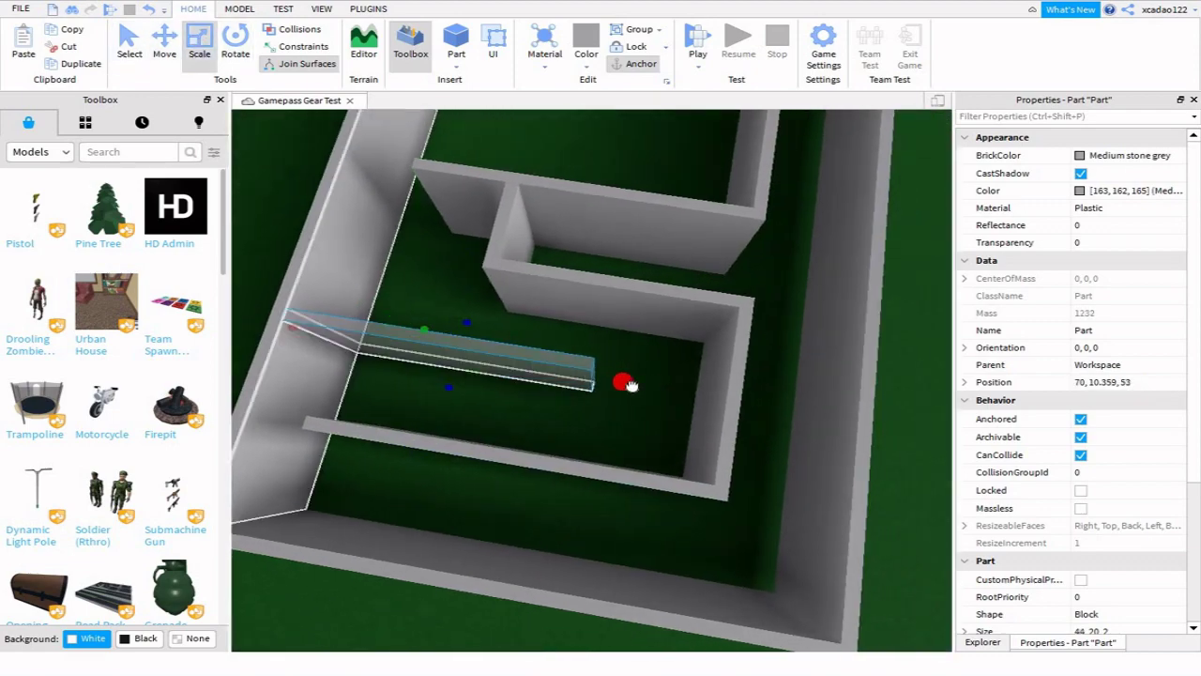
drag(625, 378, 570, 366)
right_drag(571, 365, 567, 394)
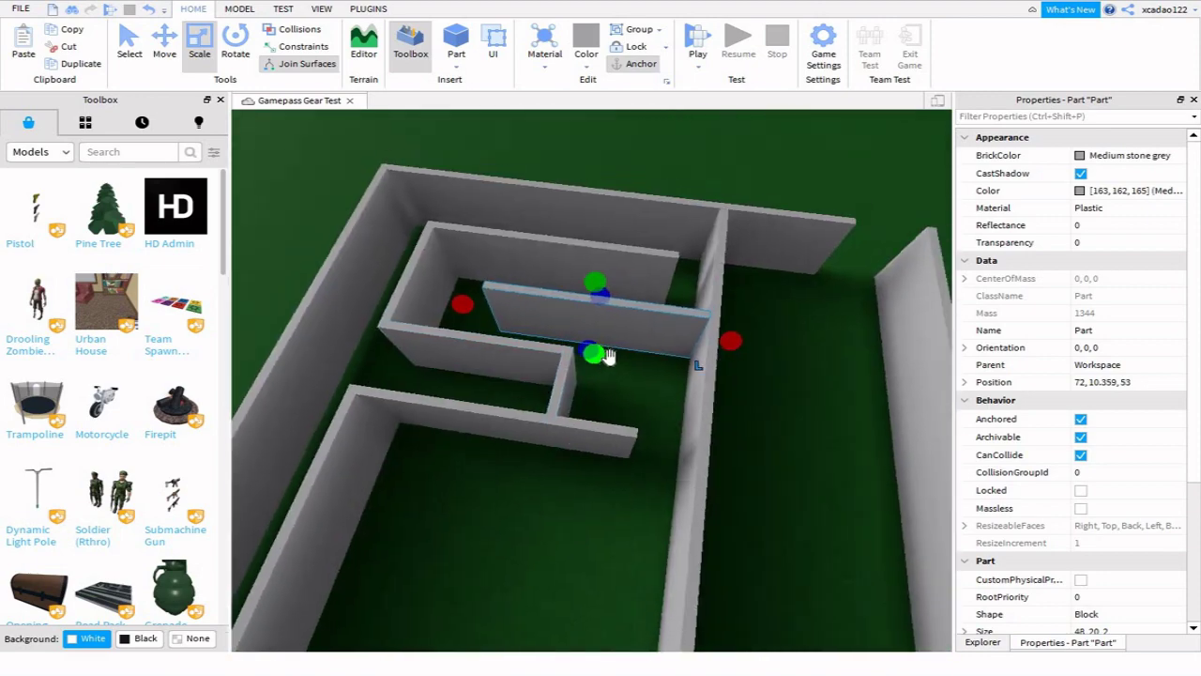
scroll(754, 365, up, 5)
right_drag(753, 365, 718, 456)
drag(719, 456, 659, 338)
right_drag(659, 338, 533, 430)
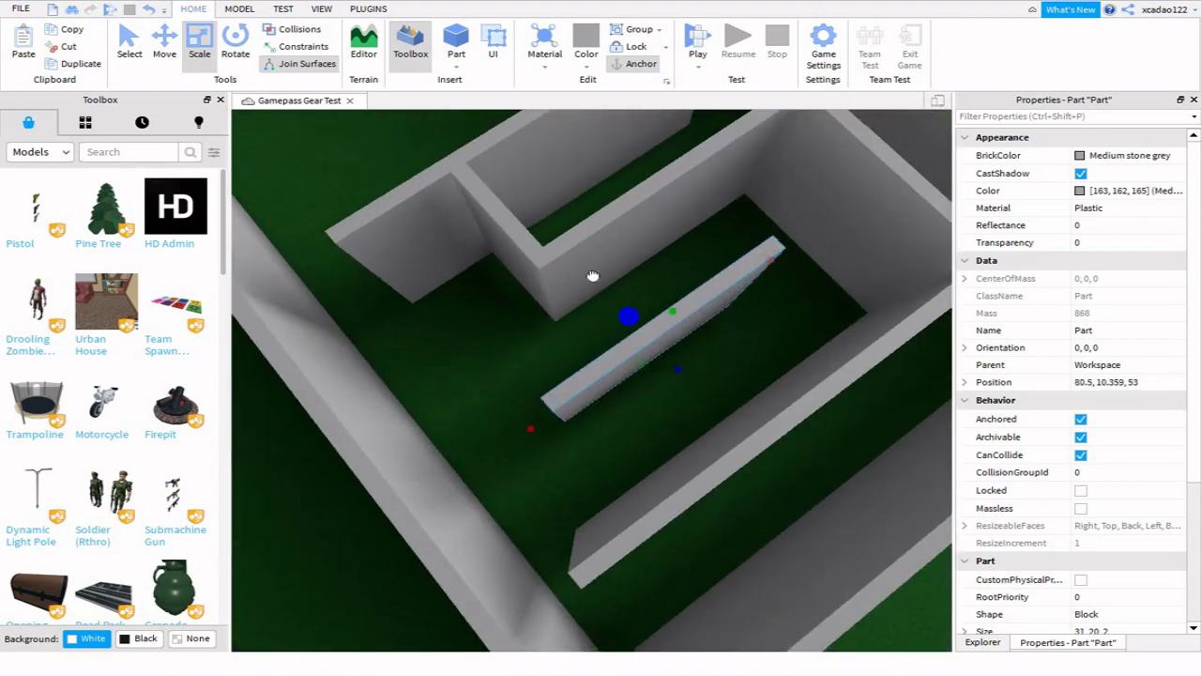
Step: Add a perpendicular wall 2 studs thick and 18 studs long at the free end of the Z 53 wall, at X 66, Z 43
drag(593, 276, 613, 334)
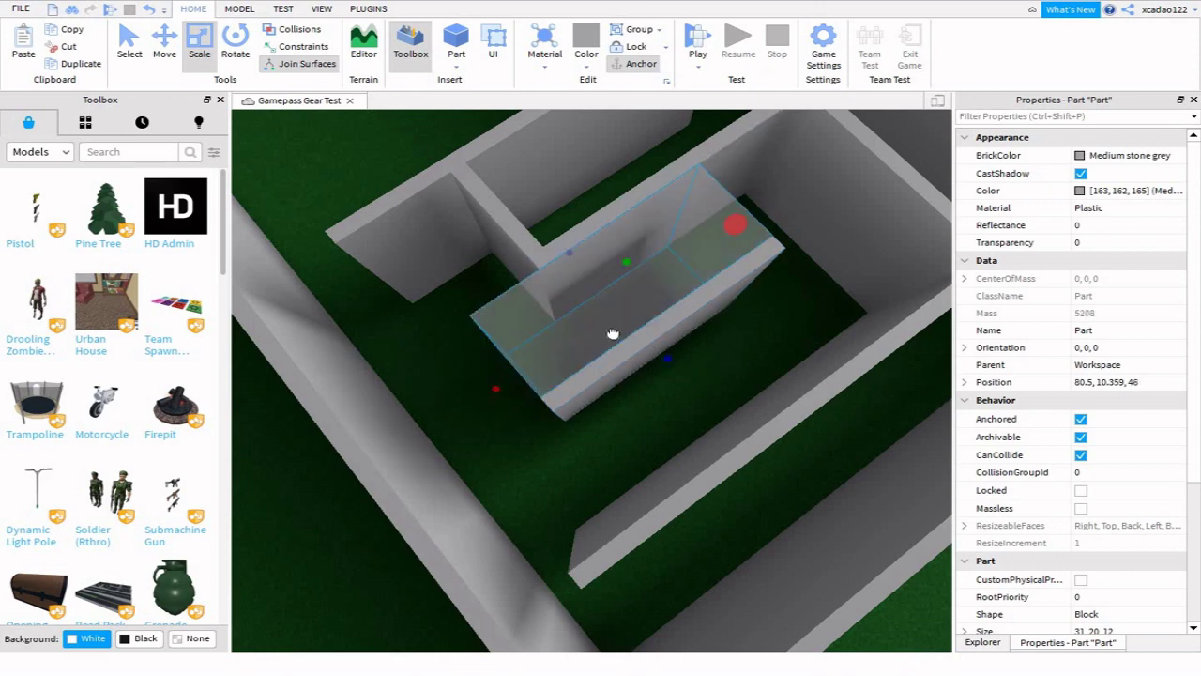
drag(735, 225, 606, 322)
right_drag(606, 322, 579, 361)
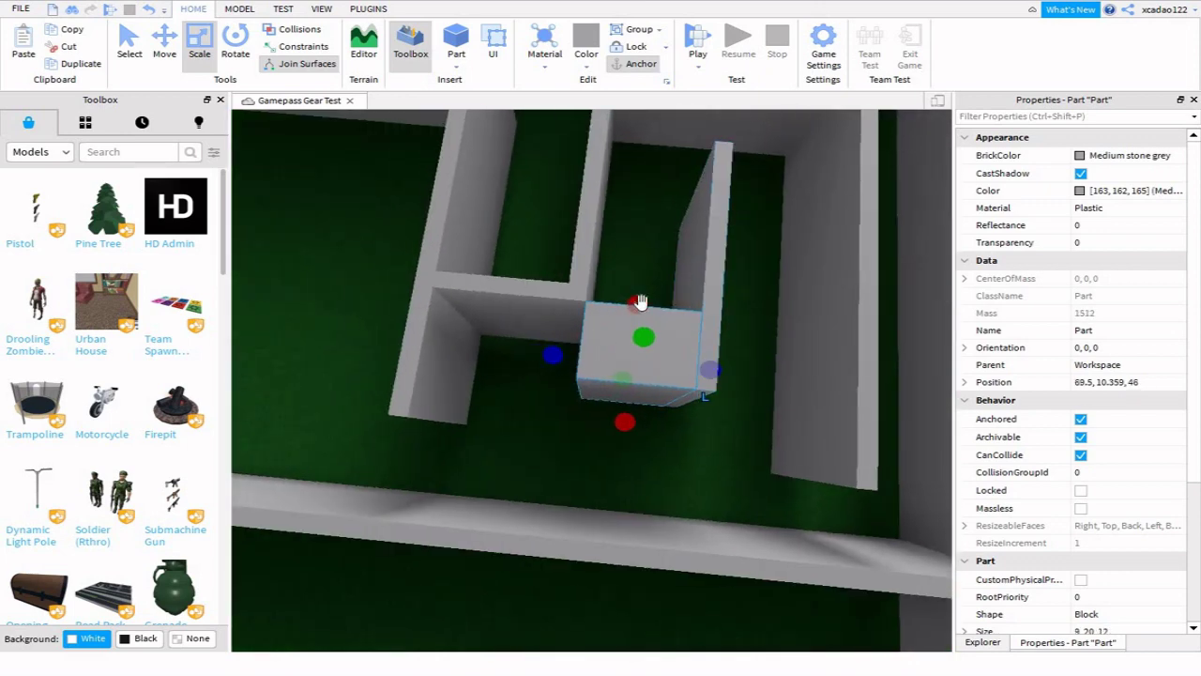
drag(639, 301, 644, 346)
right_drag(632, 355, 550, 407)
drag(708, 395, 744, 392)
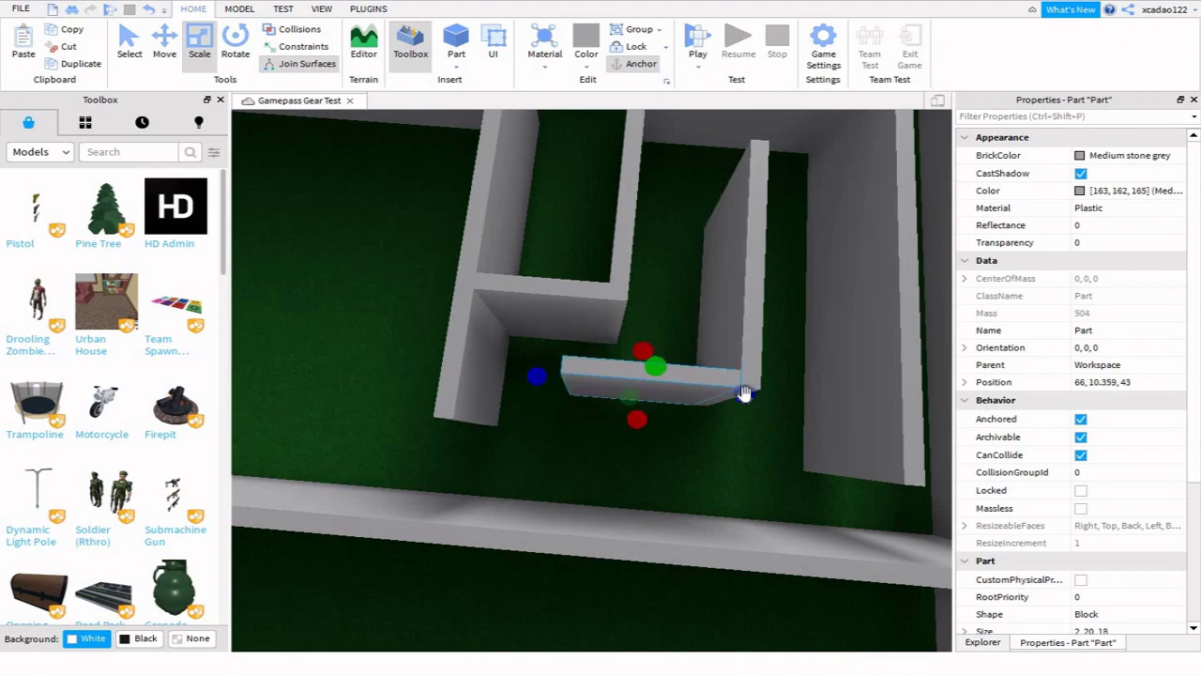
Step: Connect the new perpendicular wall's end to the long divider with a 19-stud wall at Z 35
click(564, 482)
right_drag(564, 482, 373, 210)
scroll(372, 209, down, 5)
key(ctrl+2)
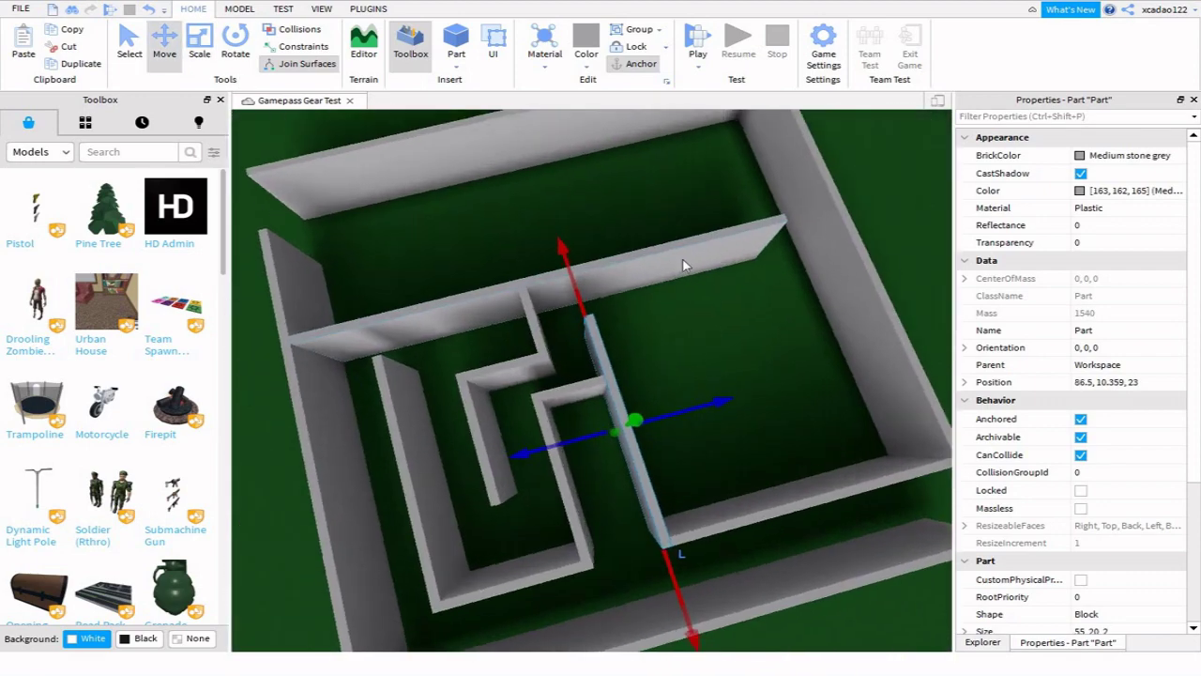
Step: Copy the 19-stud wall along the divider into the large open area, and place another copy farther in at Z 7
click(550, 314)
scroll(550, 314, up, 5)
right_drag(557, 316, 528, 384)
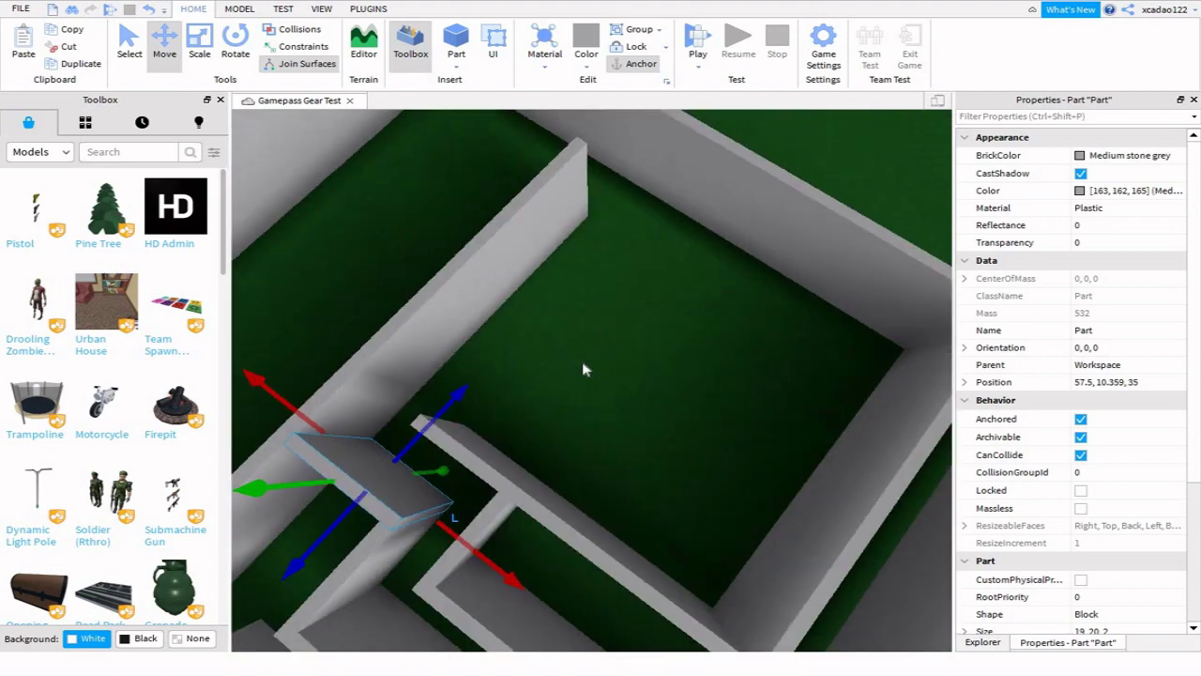
drag(528, 384, 641, 302)
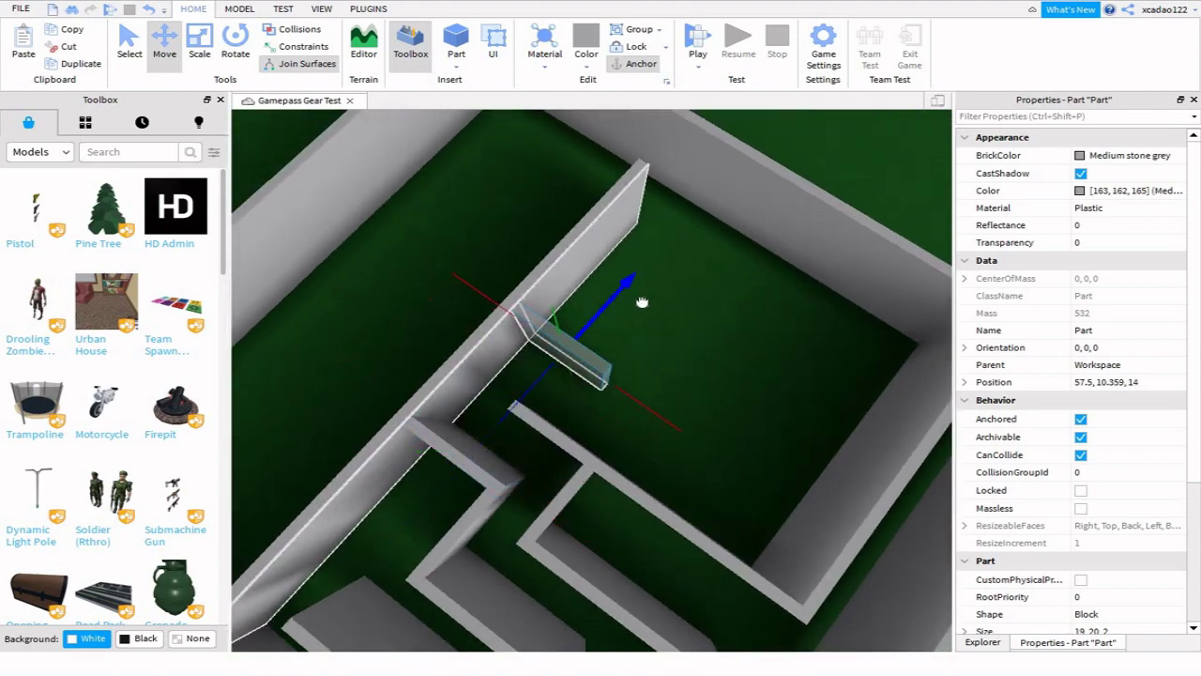
right_drag(699, 391, 758, 433)
drag(787, 443, 799, 441)
right_drag(800, 441, 578, 394)
Step: Resize the inner wall piece at Z 7 and build a perpendicular 37-stud wall from its outer end at X 101
key(ctrl+3)
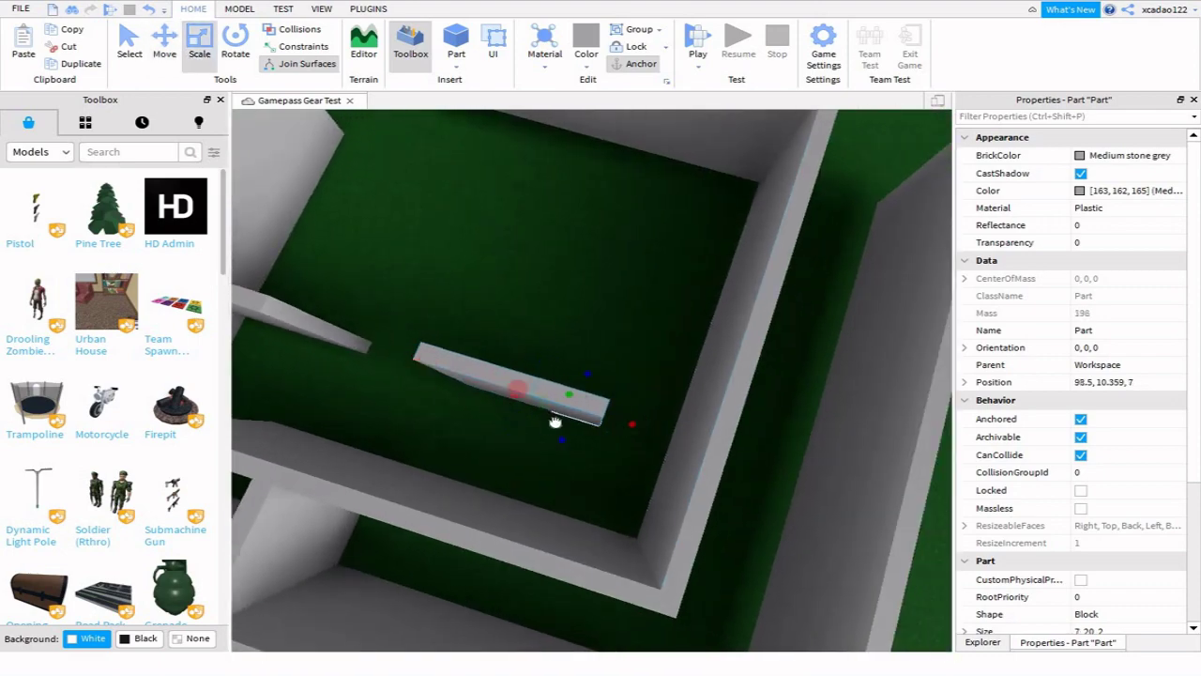
drag(600, 383, 615, 375)
right_drag(614, 375, 534, 191)
scroll(576, 254, down, 3)
key(f)
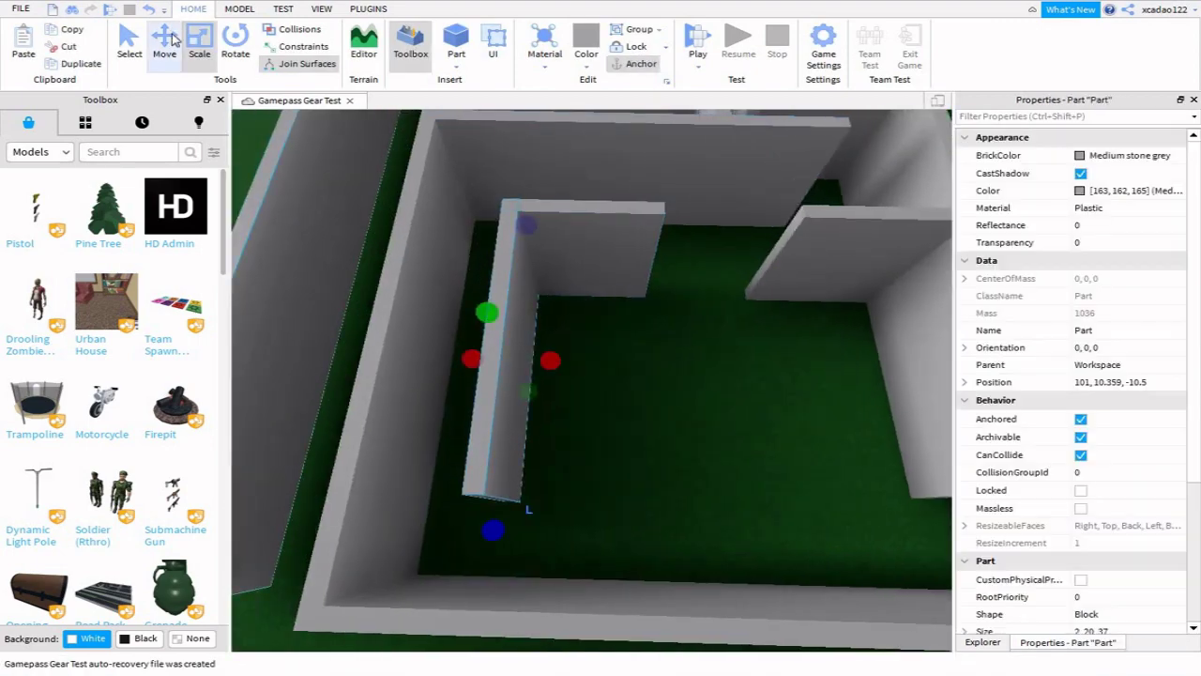
Step: Copy the 37-stud wall across the open area and join two of the parallel walls with a 19-stud end wall at Z -28
click(174, 39)
drag(536, 300, 818, 281)
key(ctrl+4)
right_drag(817, 281, 899, 440)
key(ctrl+3)
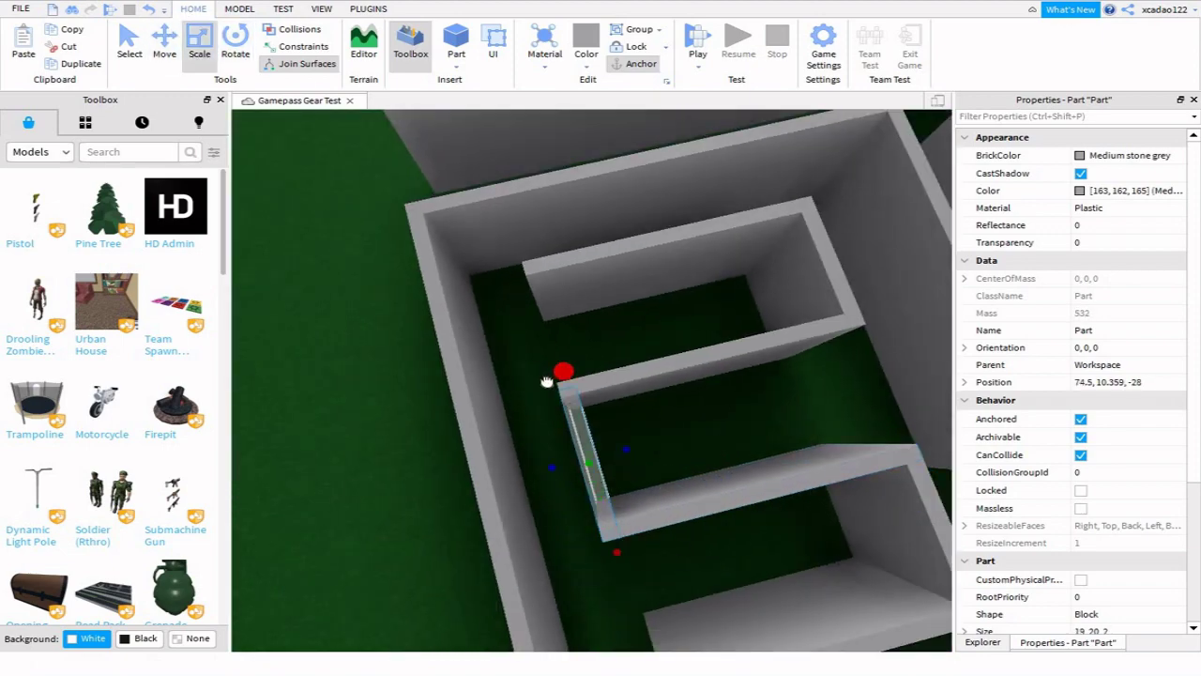
drag(547, 382, 553, 377)
Step: Place an 18-stud copy of the end wall at X 39, Z -28, against the end of the long divider
right_drag(554, 377, 517, 407)
key(ctrl+2)
drag(517, 408, 733, 430)
scroll(731, 438, down, 5)
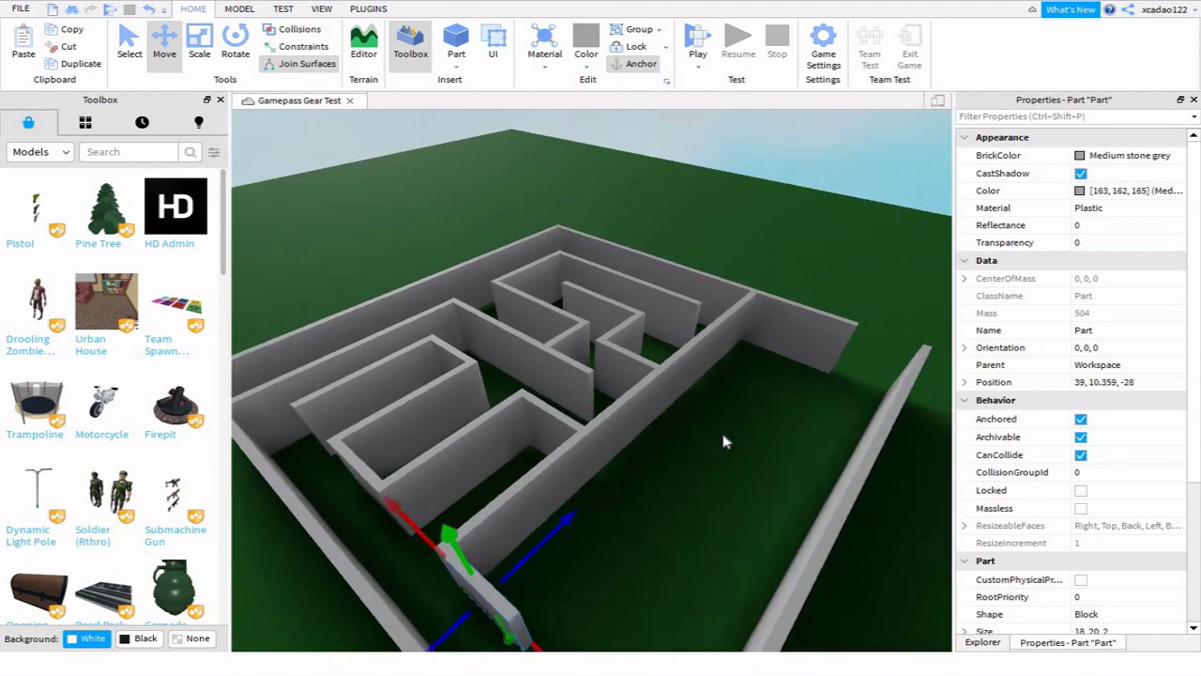
Step: Copy the 113-stud divider to X 31 and delete the 18-stud wall at the original divider's end
right_drag(720, 428, 522, 319)
click(775, 415)
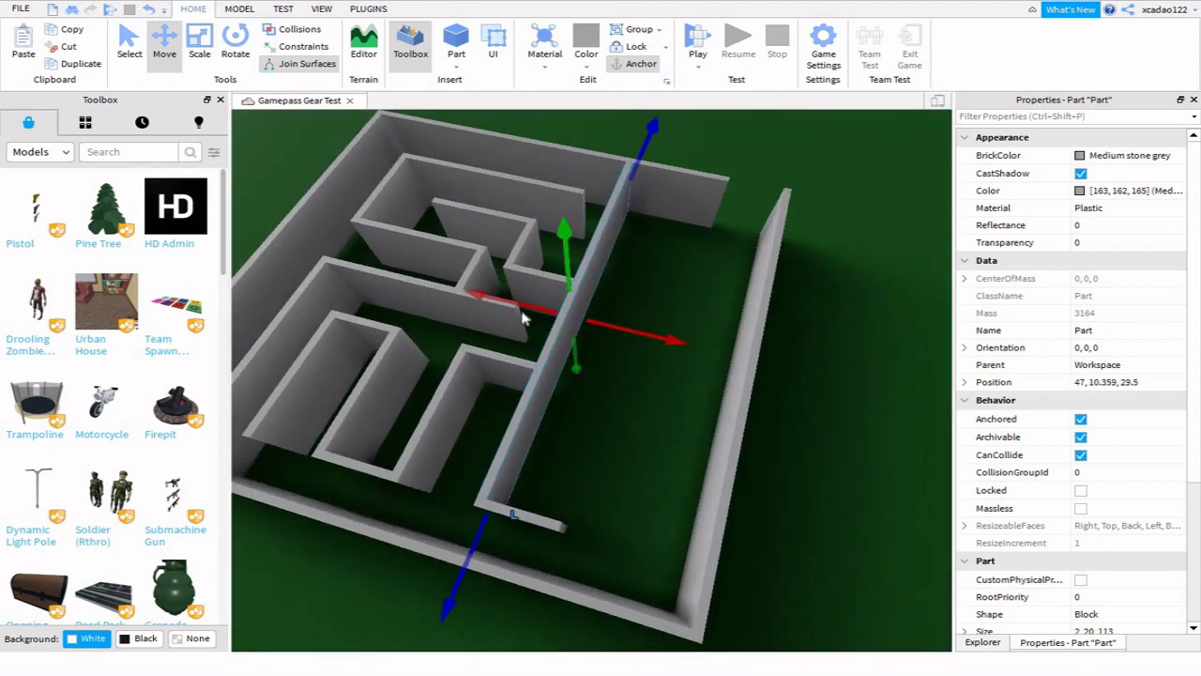
drag(523, 319, 425, 266)
scroll(451, 294, up, 5)
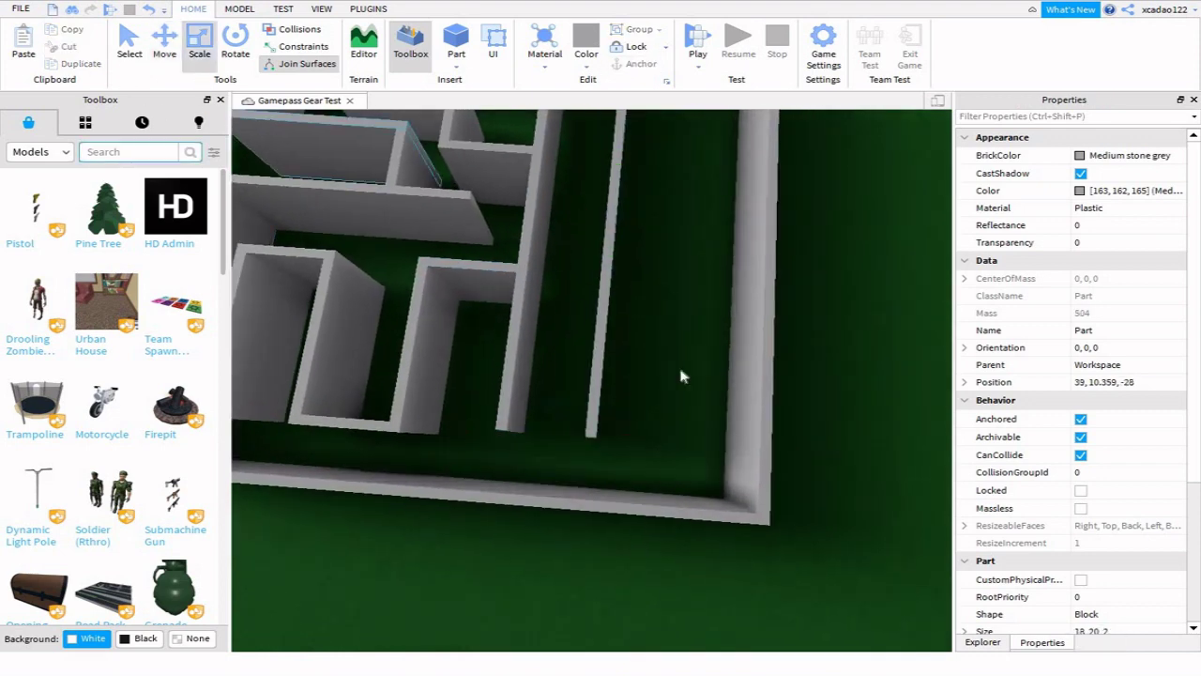
Step: Build a perpendicular 21-stud wall at Z -26 from the end of the copied divider toward the outer wall
right_drag(681, 375, 526, 169)
key(ctrl+3)
key(ctrl+2)
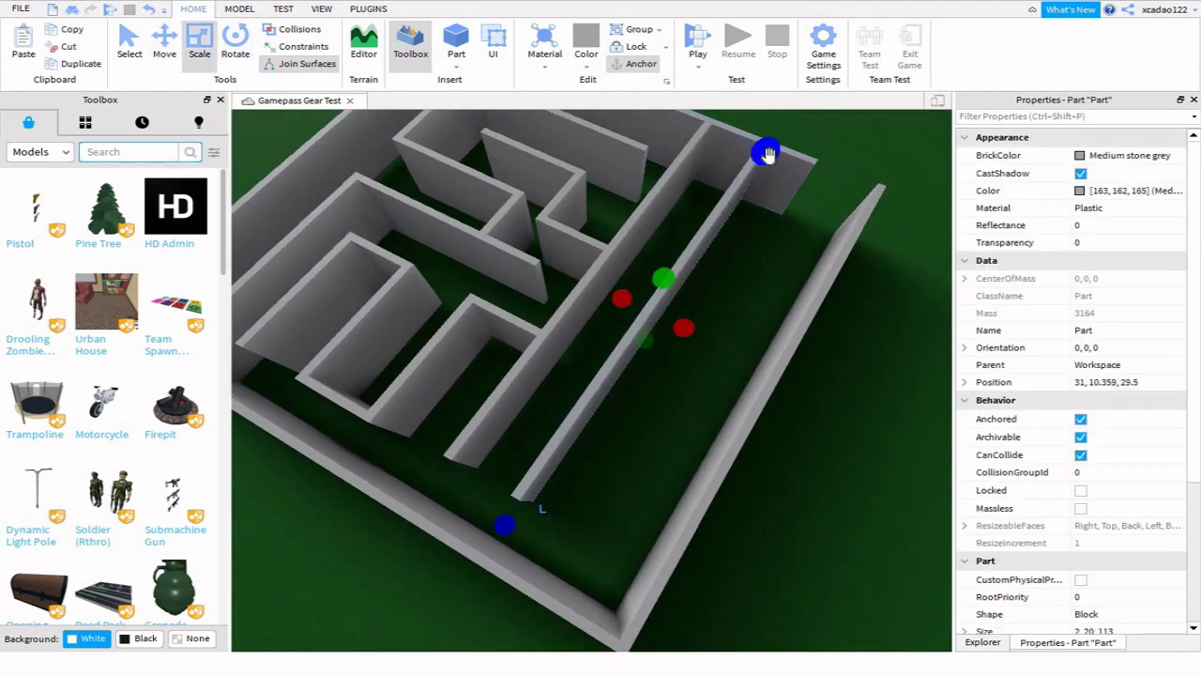
drag(550, 468, 575, 474)
right_drag(585, 476, 522, 426)
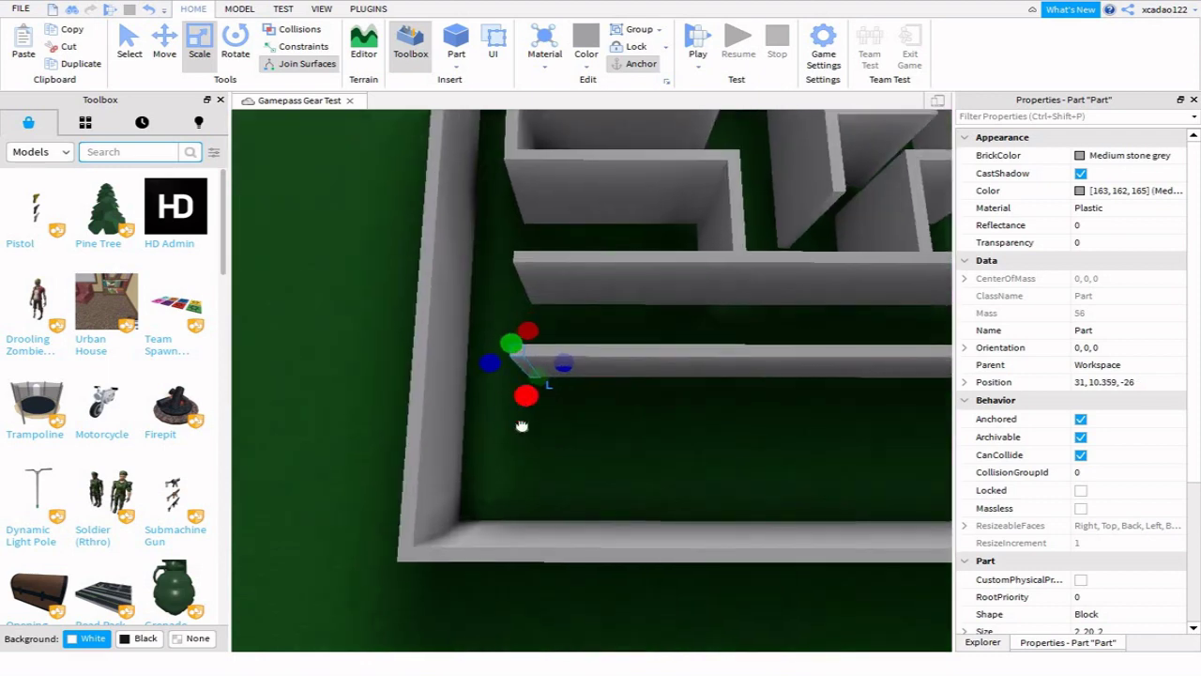
drag(531, 469, 529, 488)
mouse_move(529, 488)
right_down()
mouse_move(566, 407)
mouse_move(525, 500)
right_up()
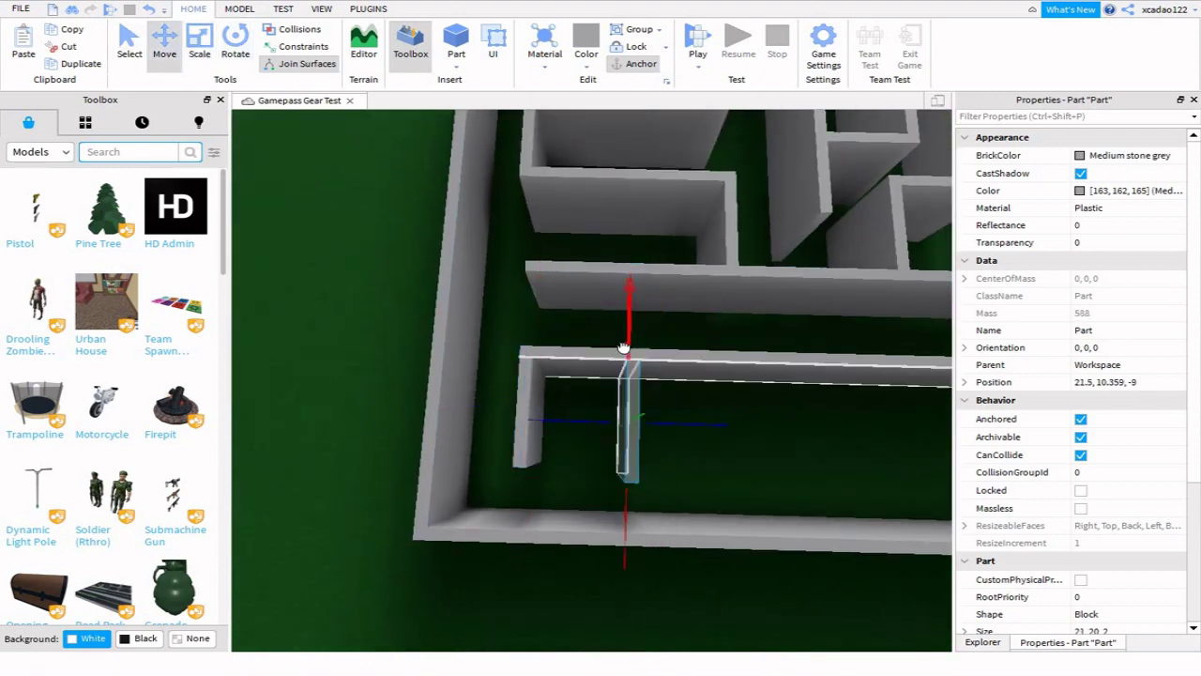
Step: Place three copies of the 21-stud wall along the outer corridor at Z -9, Z 6 and Z 24, with the last centred at X 15.5
drag(624, 347, 682, 394)
drag(609, 461, 710, 459)
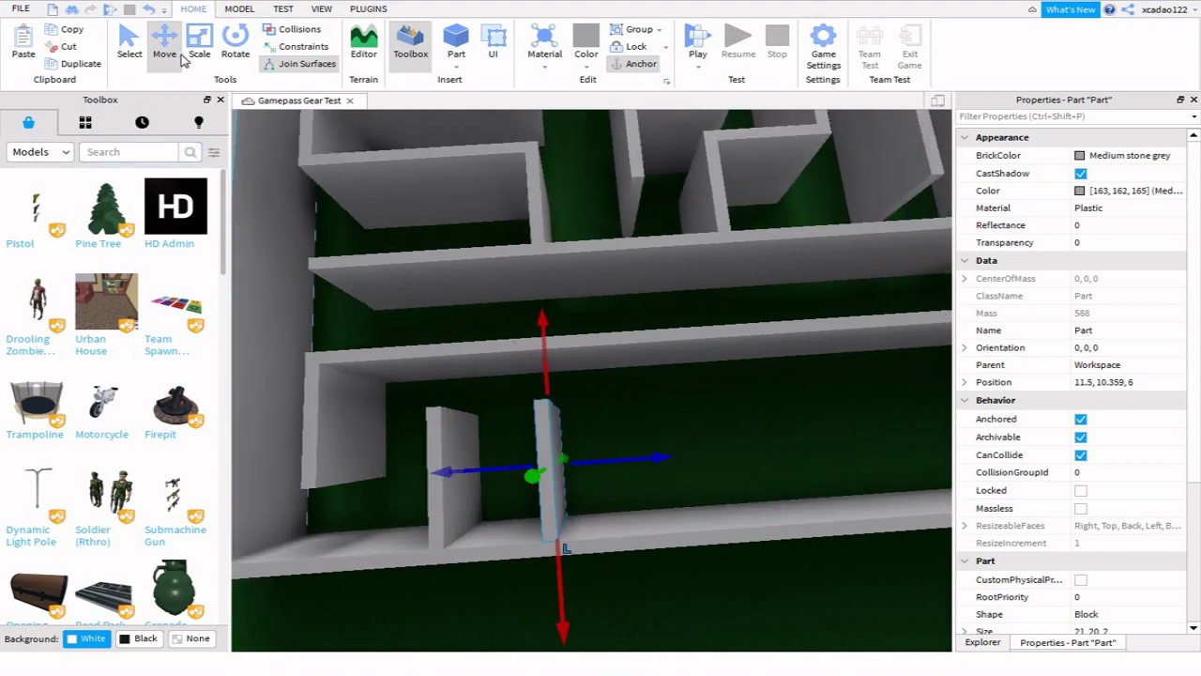
drag(568, 463, 597, 369)
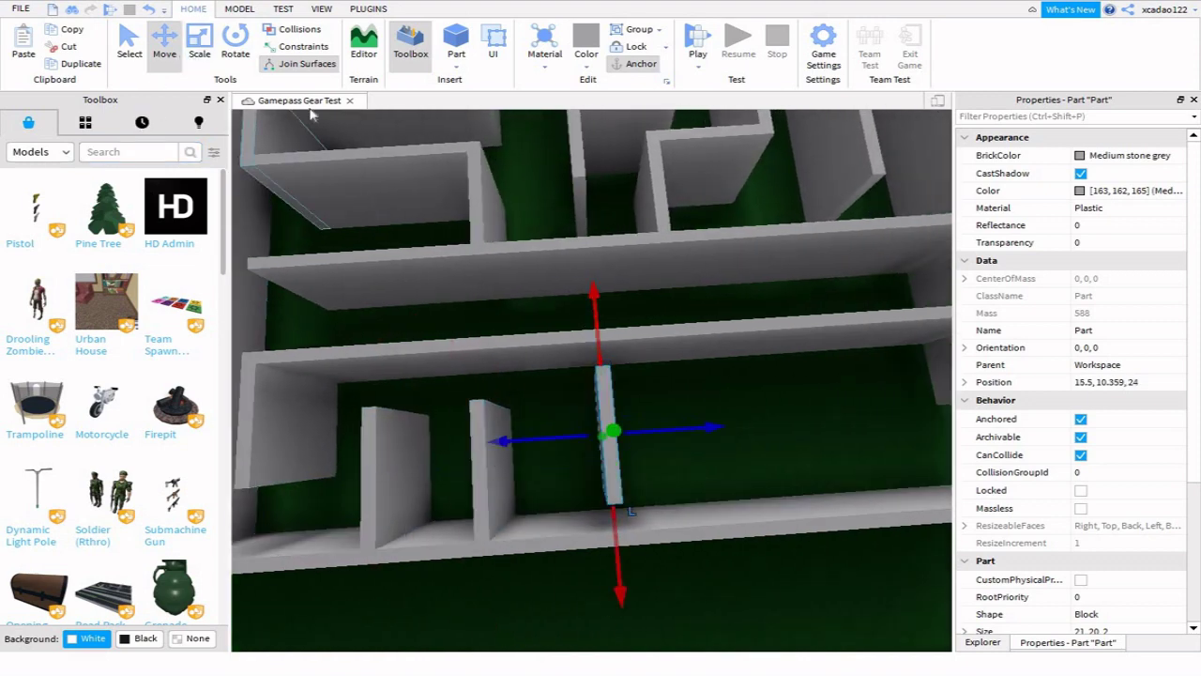
Step: Shorten the wall at Z 24 to 16 studs at X 15, leaving a gap at both ends
right_drag(312, 114, 227, 53)
drag(753, 563, 742, 552)
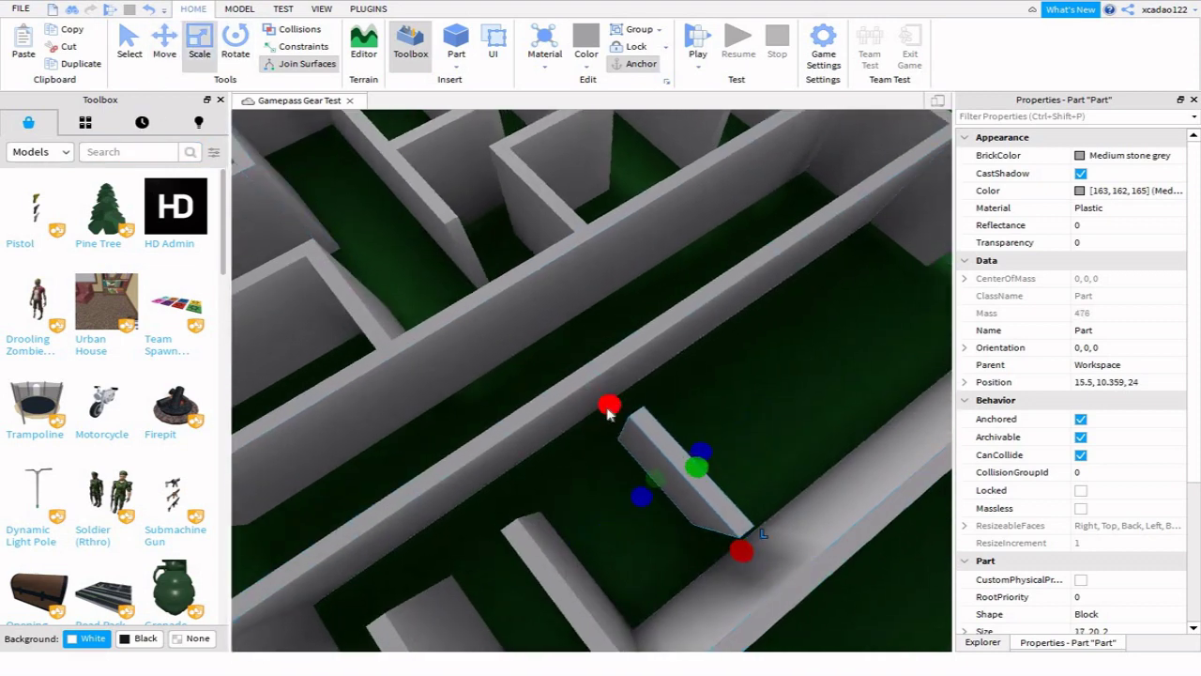
scroll(714, 493, up, 3)
right_drag(713, 493, 657, 410)
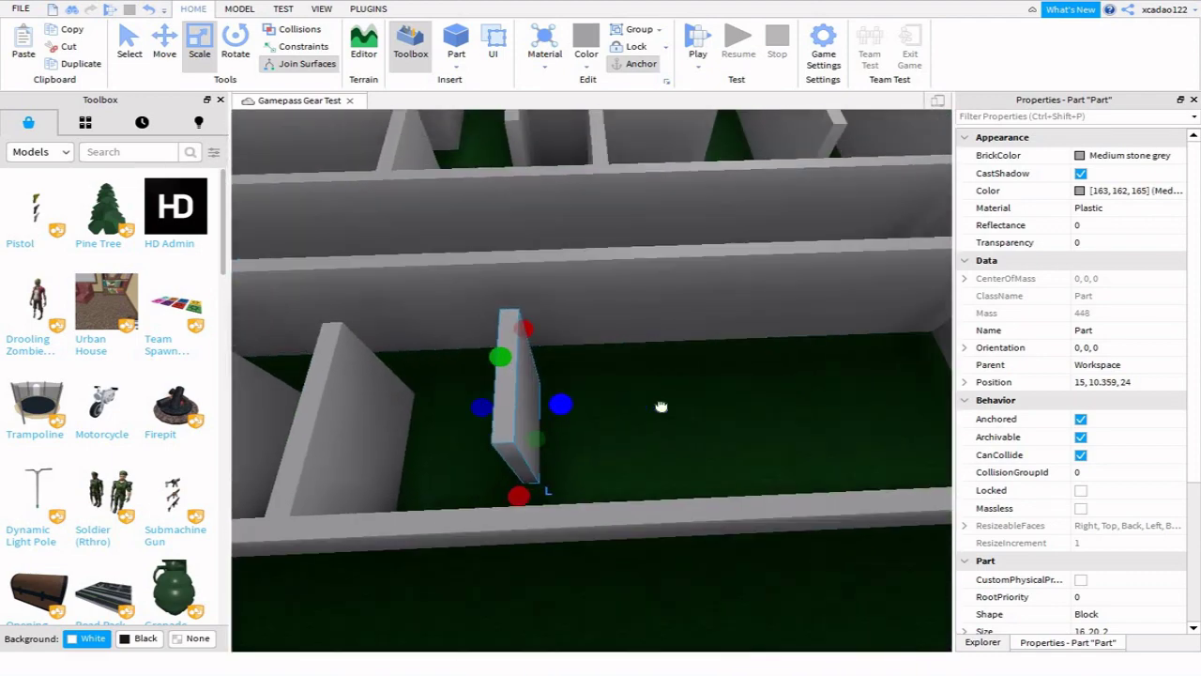
drag(563, 410, 700, 405)
right_drag(700, 404, 393, 172)
key(ctrl+z)
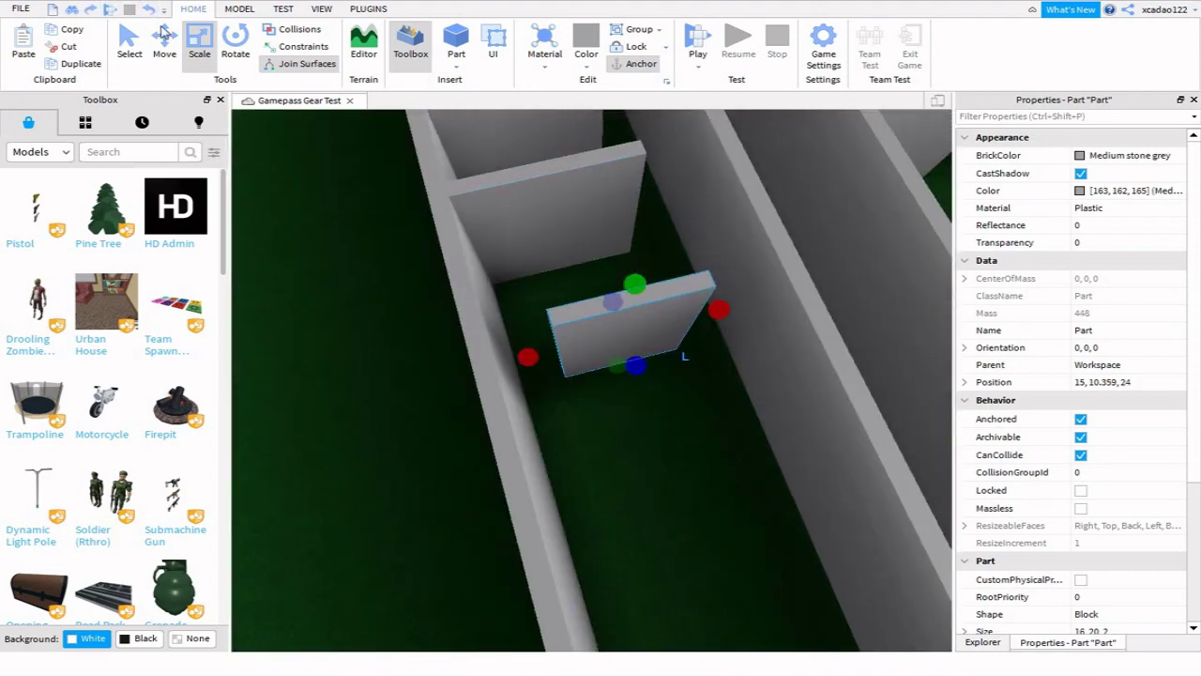
Step: Enclose a box beyond the Z 24 wall with two 19-stud side walls, one at X 8, and a 16-stud end wall at Z 41
drag(581, 377, 623, 512)
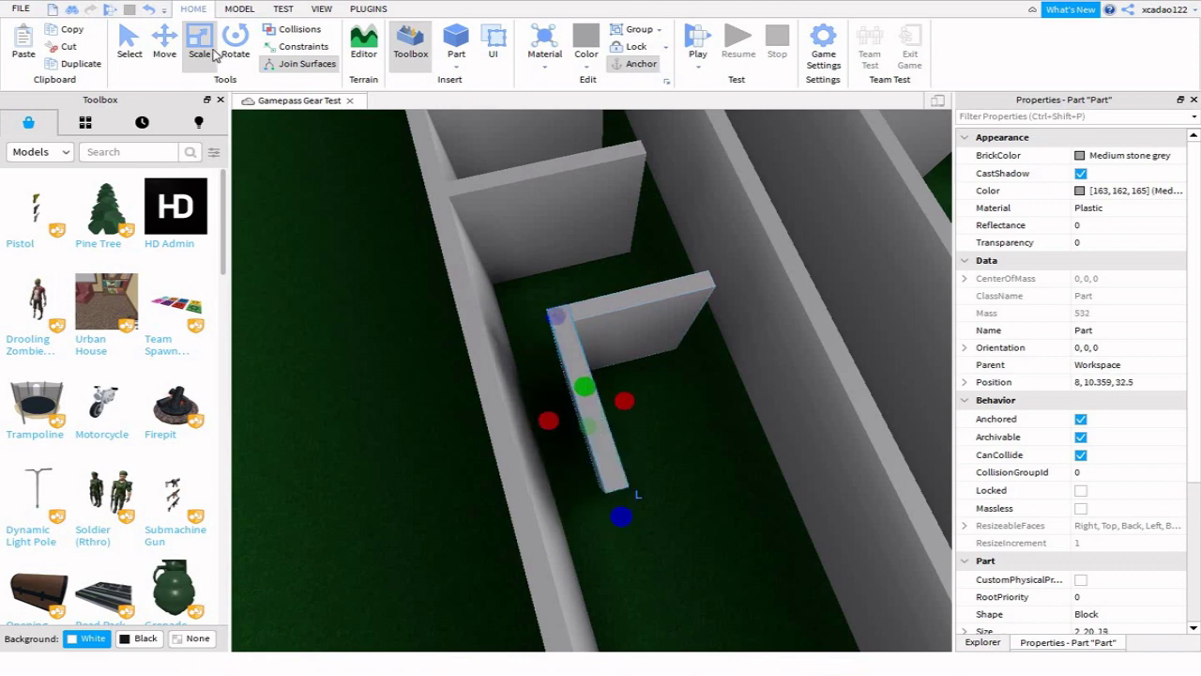
drag(666, 387, 788, 354)
right_drag(788, 354, 403, 359)
drag(477, 362, 615, 330)
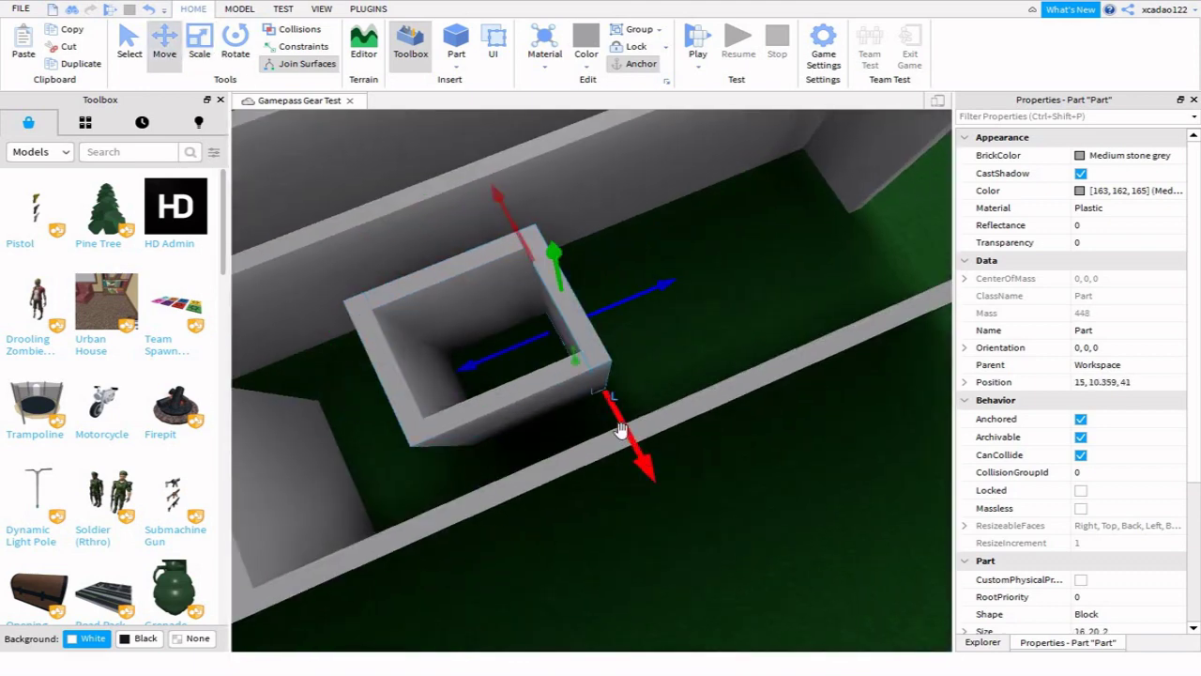
Step: Shift the Z 41 wall against the inner divider to open a gap in the box, and copy a 16-stud wall to Z 56
right_drag(529, 201, 644, 348)
drag(644, 348, 614, 375)
right_drag(615, 375, 554, 356)
key(ctrl+2)
right_drag(667, 313, 539, 380)
drag(539, 380, 731, 376)
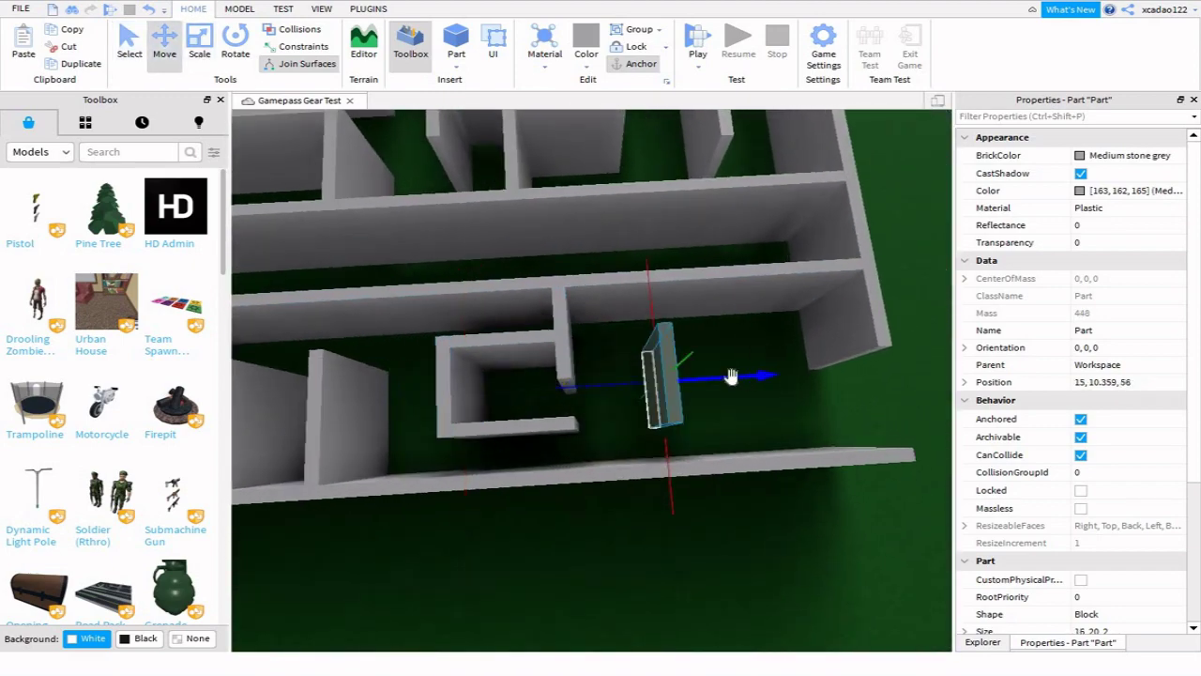
Step: Form two short opposing walls with a gap between them, and place another wall near the corridor's end, leaving a gap at the divider
drag(665, 452, 673, 563)
key(ctrl+2)
right_drag(673, 562, 670, 498)
click(199, 43)
drag(670, 498, 491, 460)
right_drag(490, 461, 619, 498)
drag(693, 357, 674, 425)
right_drag(619, 496, 598, 373)
click(689, 391)
Step: Duplicate all 31 maze parts, scale the copy down to a miniature map and place it on the grass outside the maze
scroll(756, 435, down, 5)
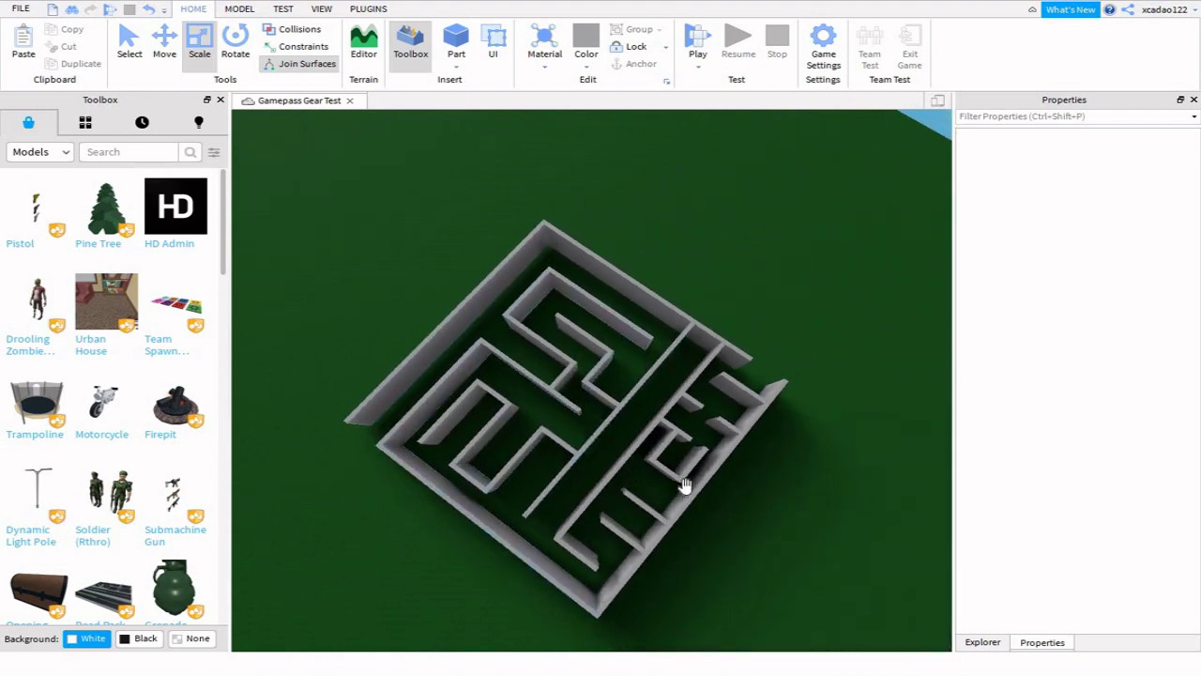
right_drag(753, 371, 606, 266)
drag(388, 235, 651, 357)
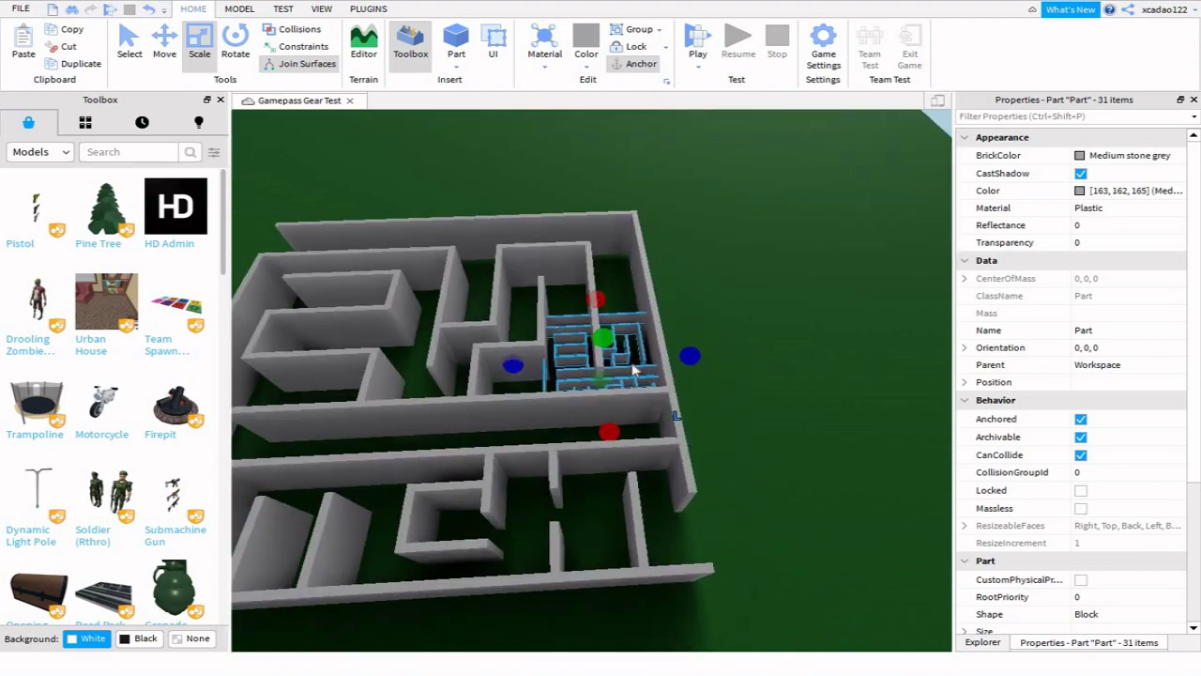
drag(503, 385, 523, 357)
right_drag(523, 357, 660, 408)
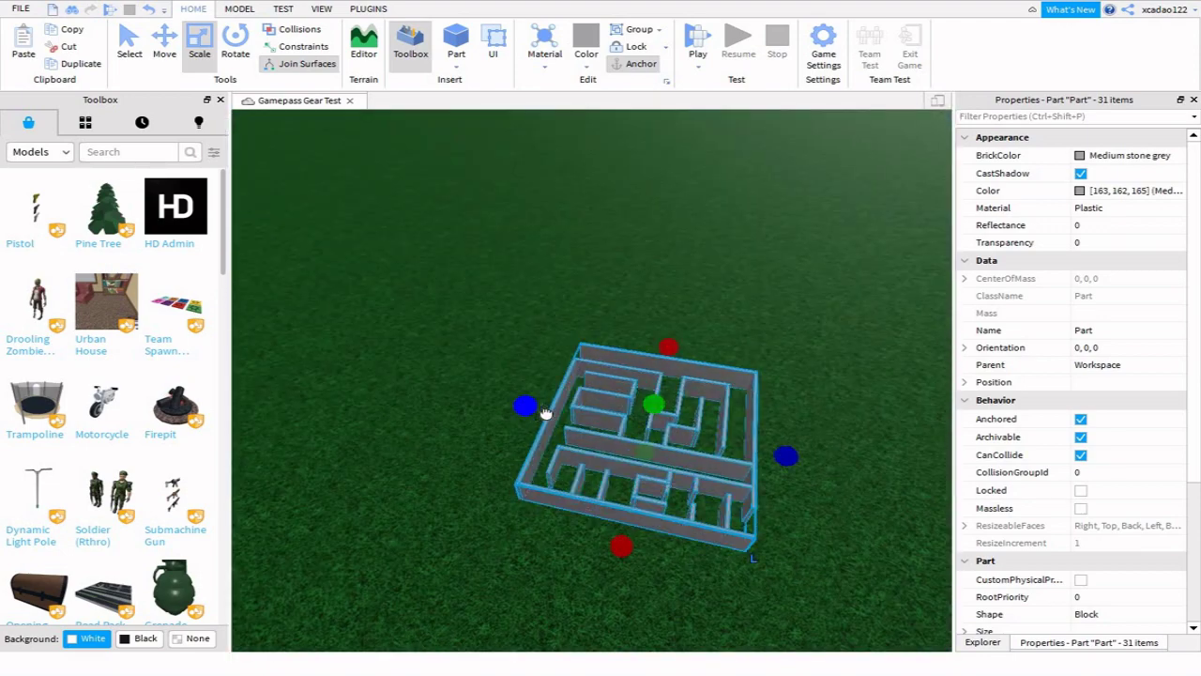
scroll(546, 414, down, 3)
scroll(610, 394, up, 6)
scroll(742, 428, down, 3)
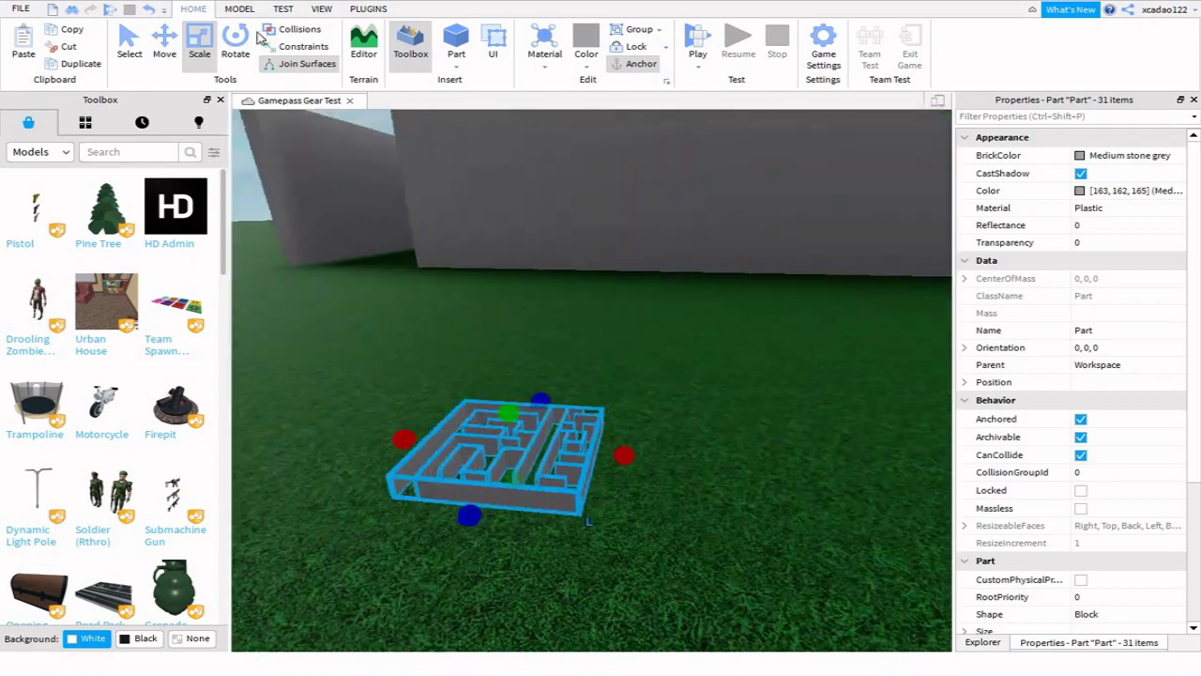
Step: Rotate the miniature maze to an orientation of -90, 0, 0 and embed it in the outer wall's face near the entrance
click(246, 40)
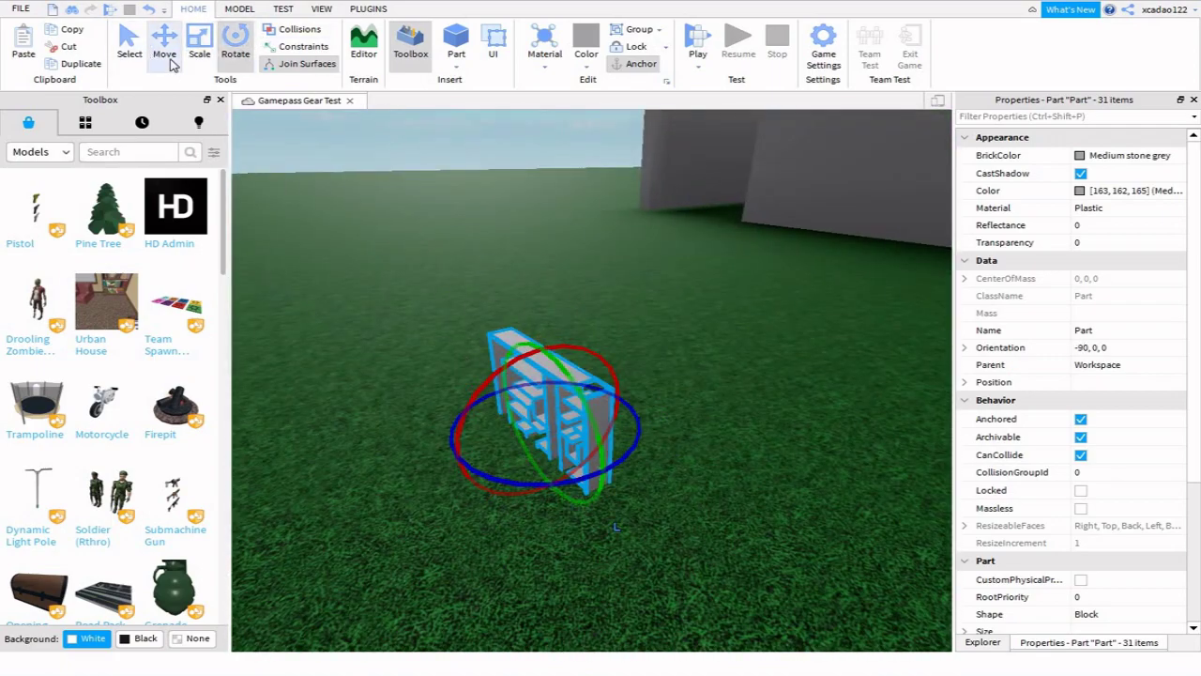
scroll(519, 346, up, 5)
right_drag(518, 346, 503, 271)
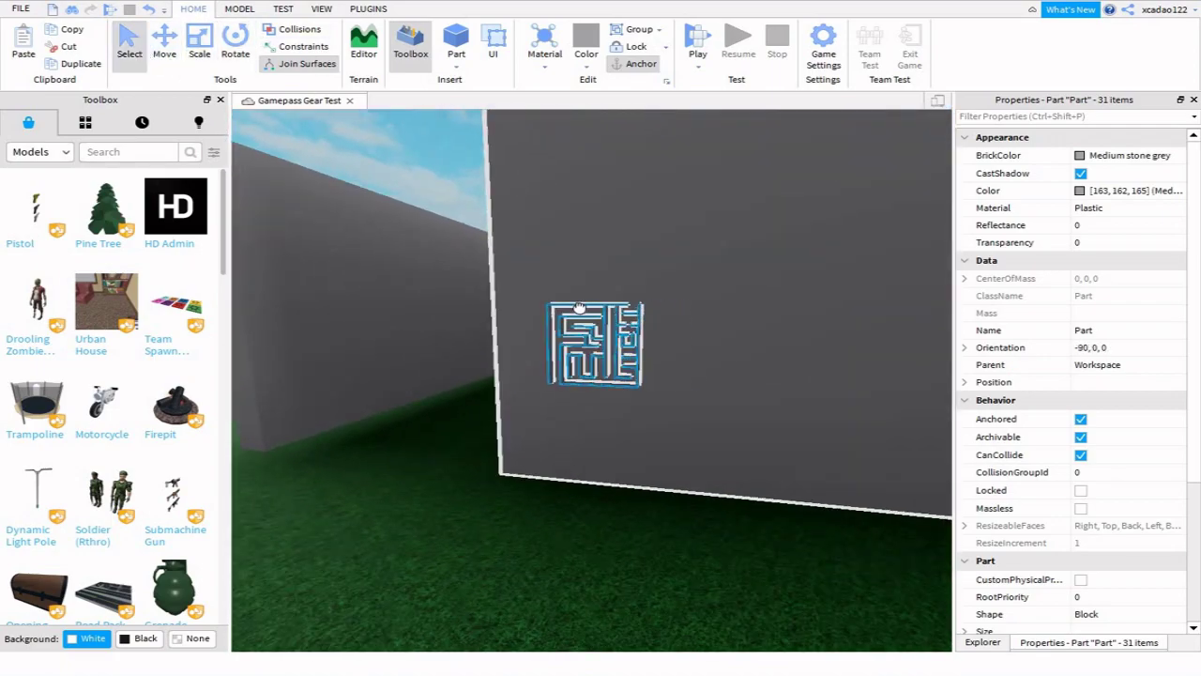
scroll(503, 271, down, 1)
click(638, 389)
scroll(638, 389, up, 3)
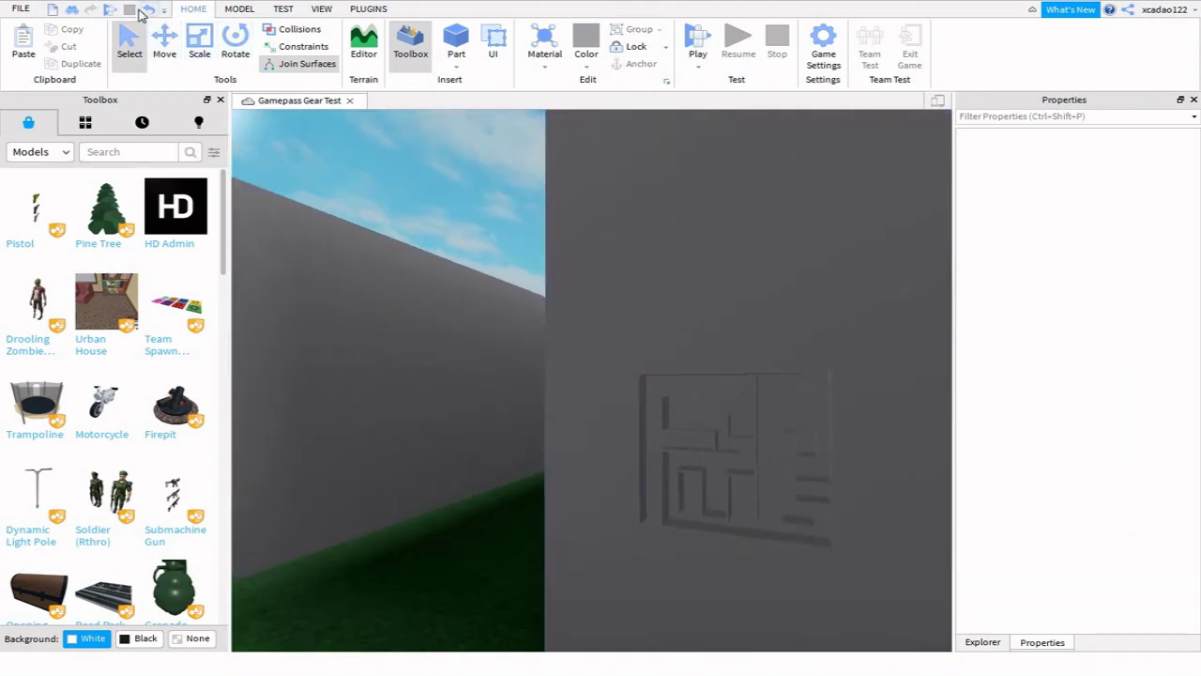
click(639, 238)
scroll(566, 247, down, 3)
scroll(585, 234, up, 5)
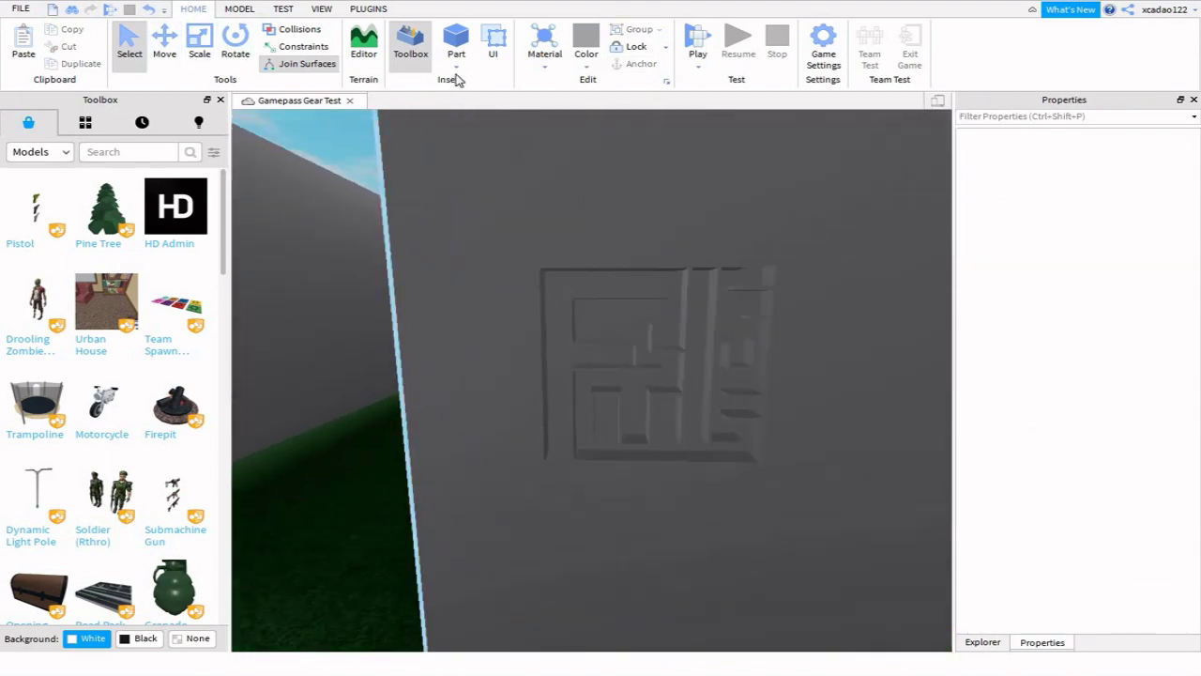
Step: Insert a new part and place it on the outer wall's face just above the miniature maze
click(456, 43)
scroll(595, 179, down, 5)
key(f)
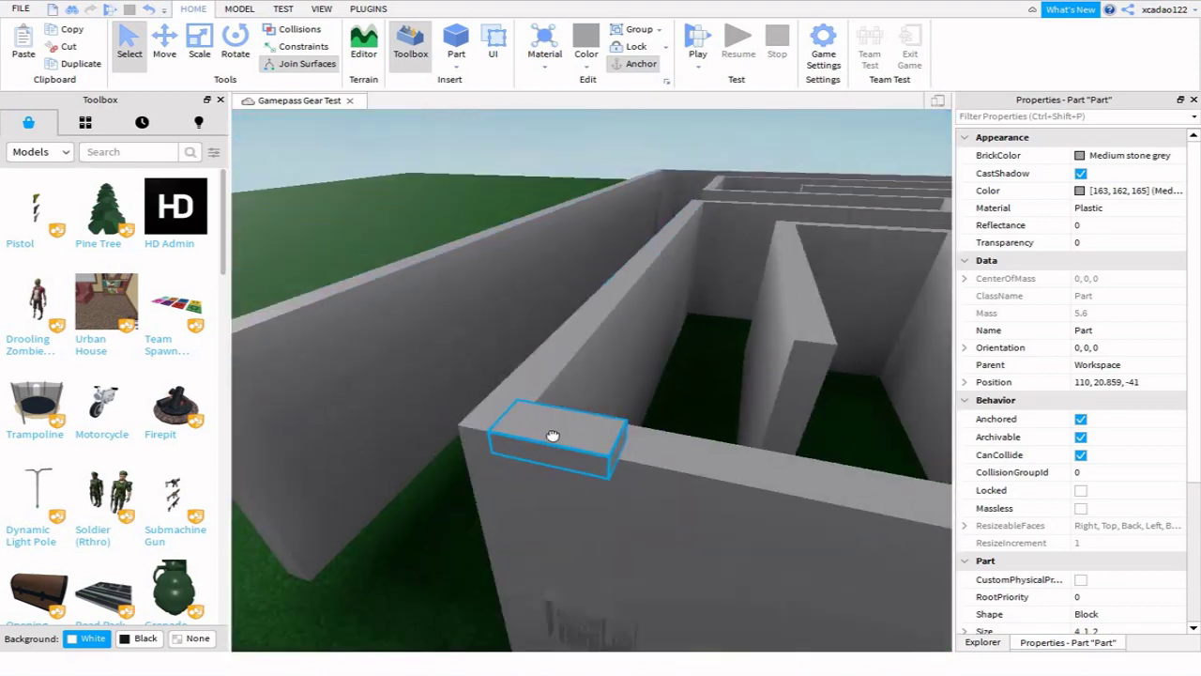
scroll(550, 432, up, 5)
drag(574, 457, 614, 375)
Step: Adjust the move snap increment and thin the new part to 0.05 studs flat against the wall
click(240, 9)
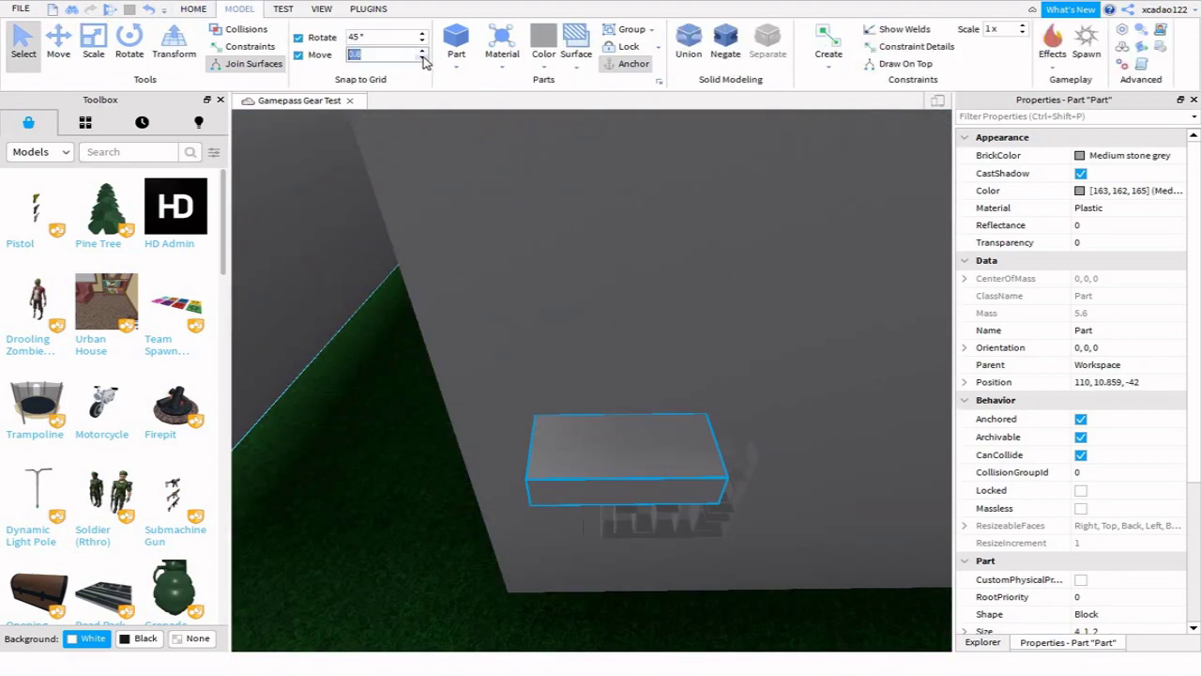
click(192, 8)
click(199, 42)
drag(623, 516, 723, 426)
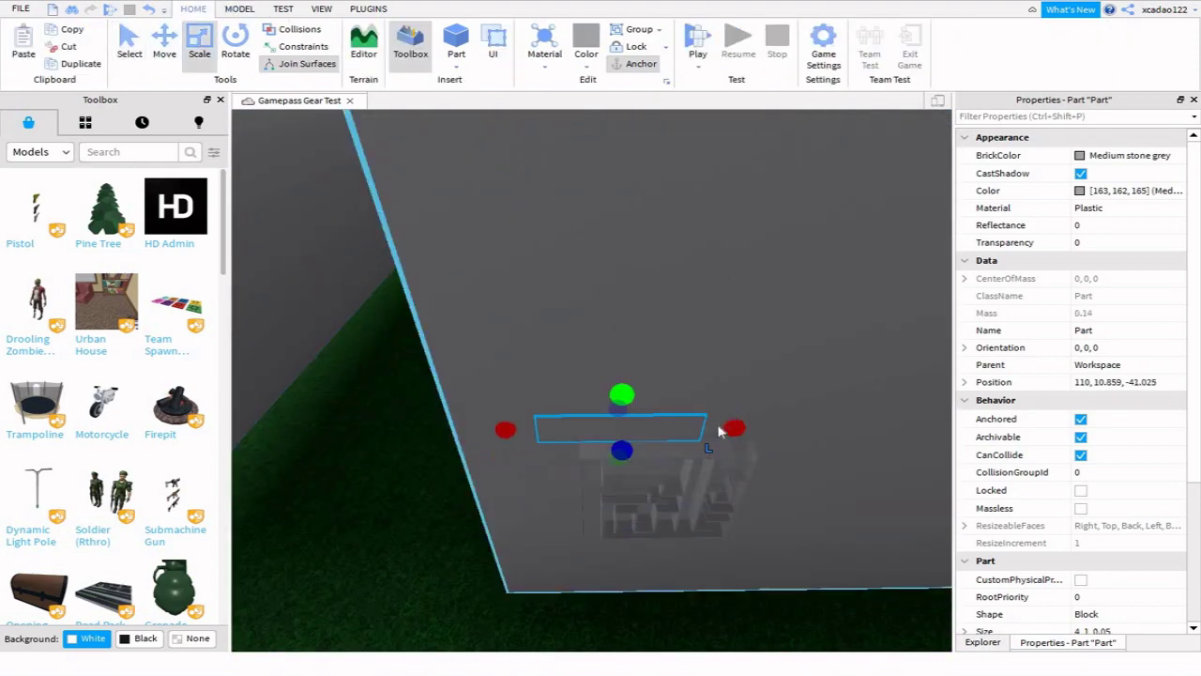
Step: Enlarge the thin part to a 6.252 by 9.793 stud panel behind the miniature maze and colour it Institutional white
right_drag(723, 426, 638, 344)
drag(590, 298, 590, 251)
drag(595, 378, 587, 525)
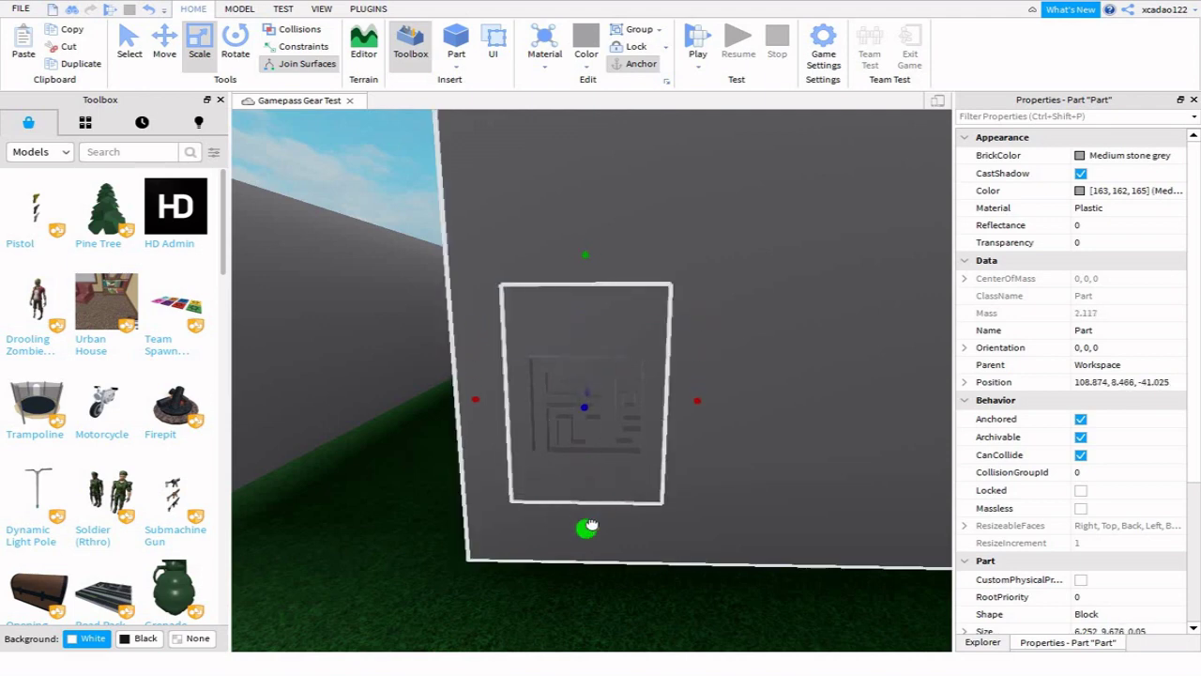
click(1121, 154)
click(929, 413)
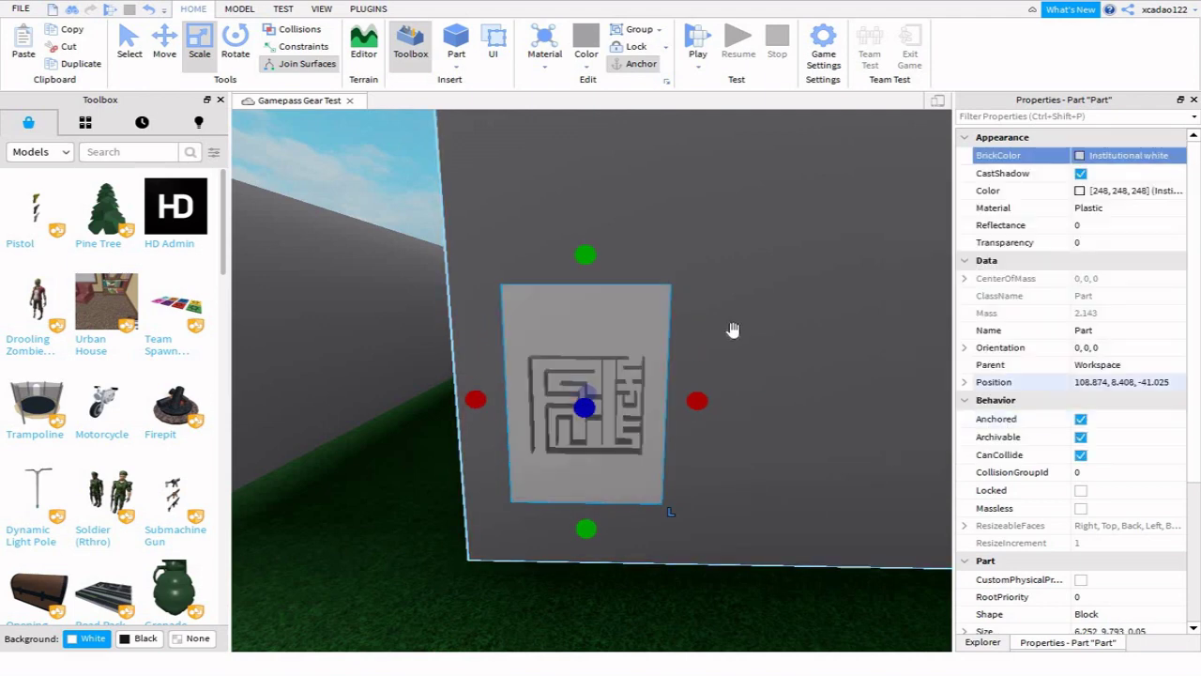
Step: Search the model library for "sign"
right_drag(732, 329, 625, 279)
scroll(625, 279, up, 2)
text(sig)
key(Return)
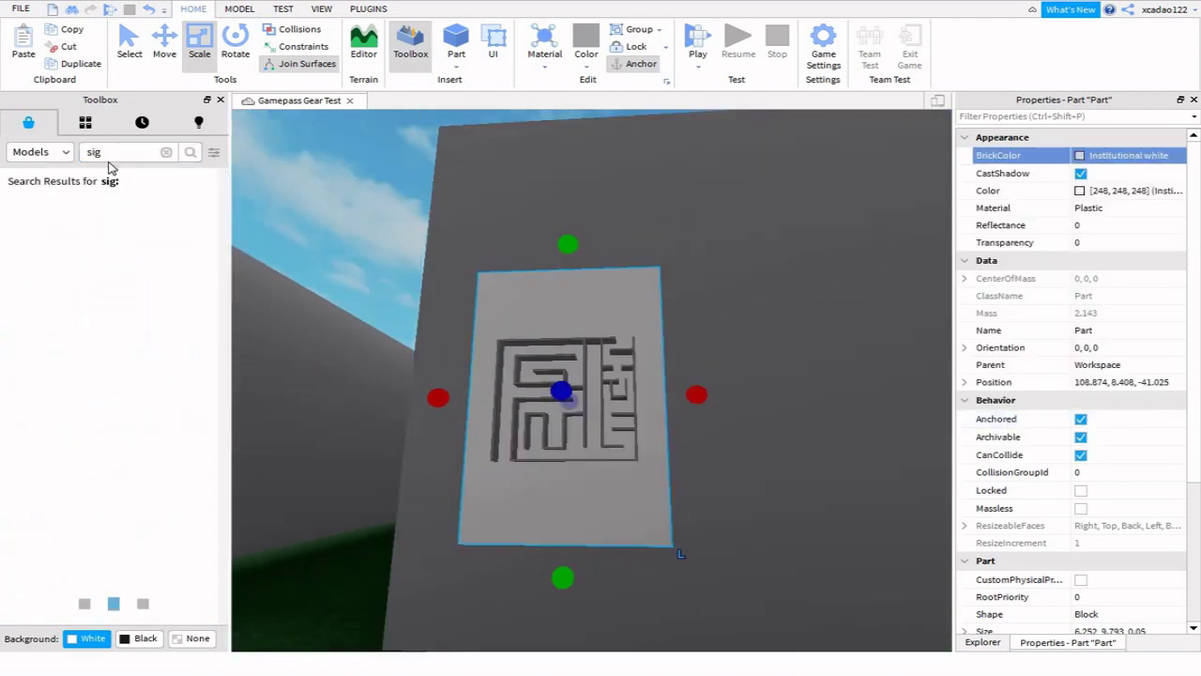
text(n)
key(Return)
Step: Insert the "Sign - Input your own Text" model, shrink it to 1.155 by 0.321 by 0.05 studs and place it below the map's entrance
scroll(764, 254, down, 3)
right_drag(763, 254, 641, 148)
click(641, 147)
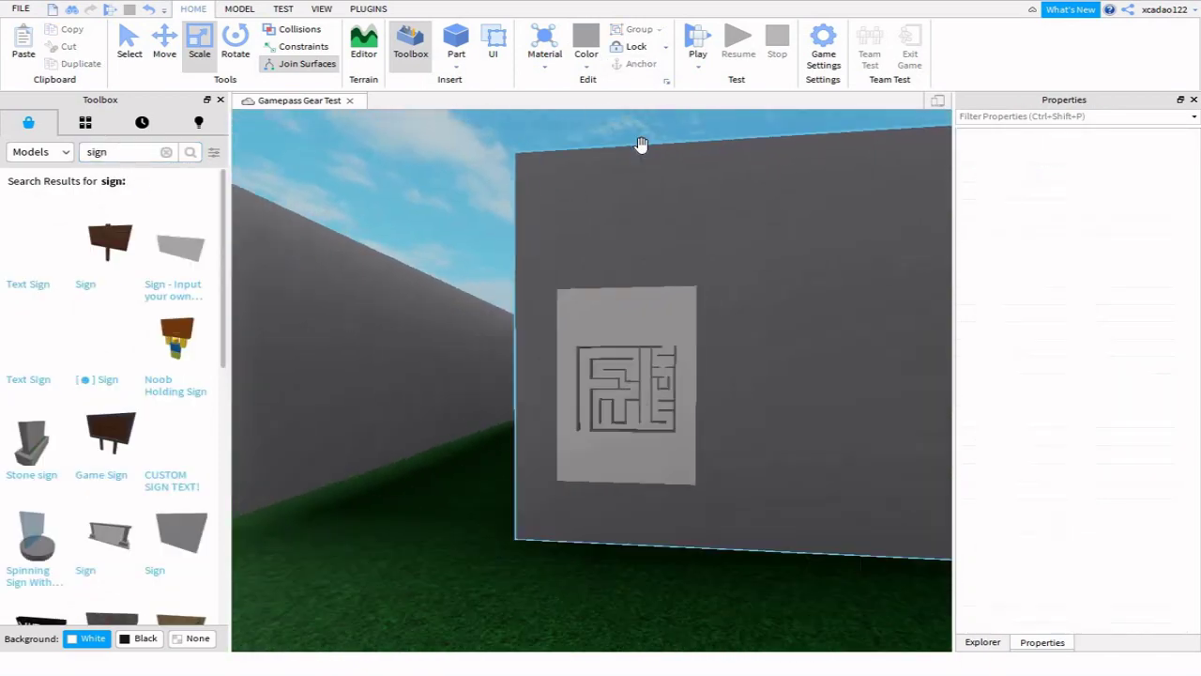
scroll(640, 282, up, 3)
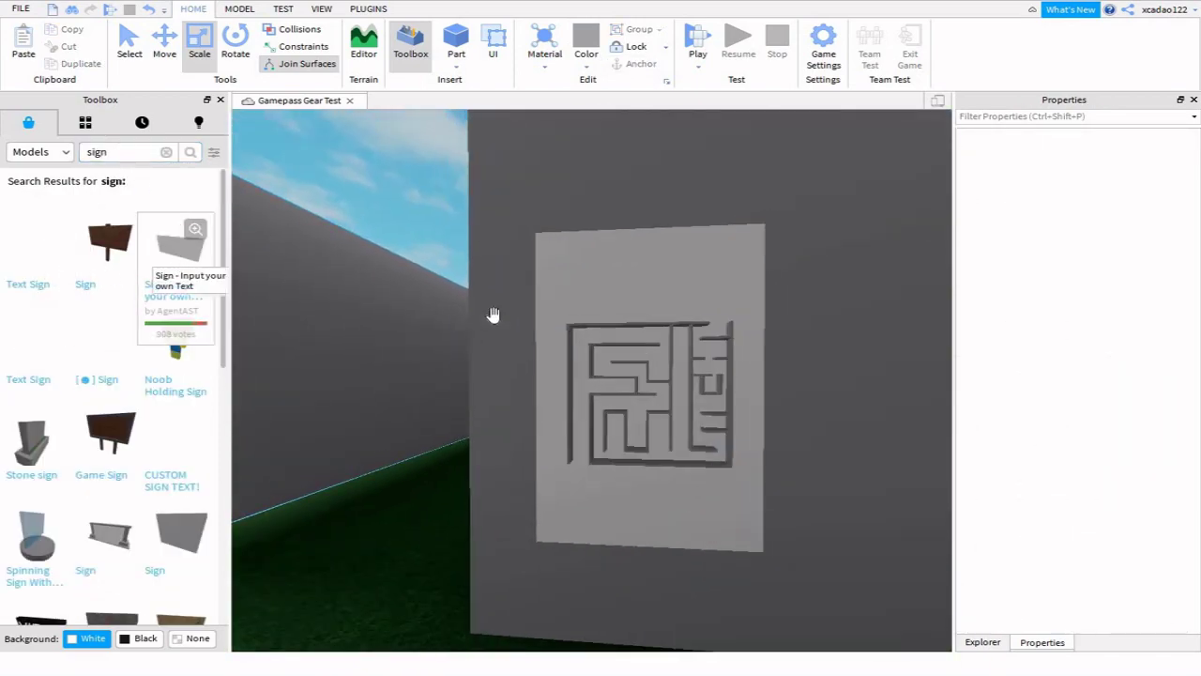
drag(493, 314, 518, 325)
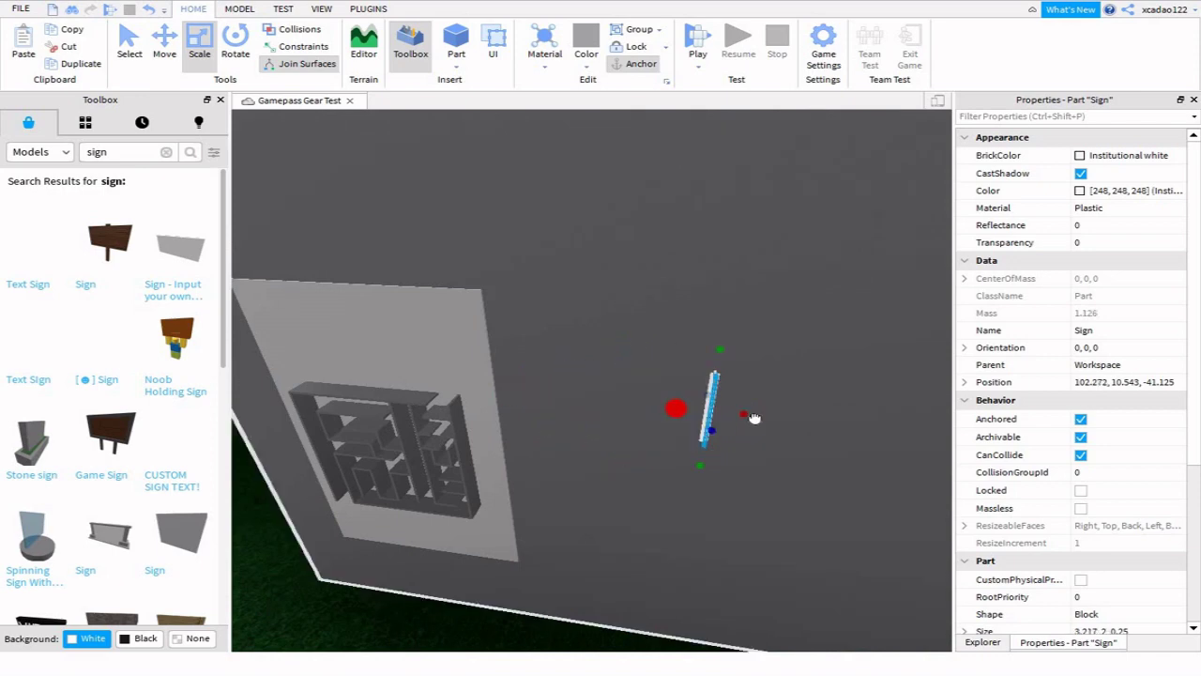
drag(679, 463, 512, 439)
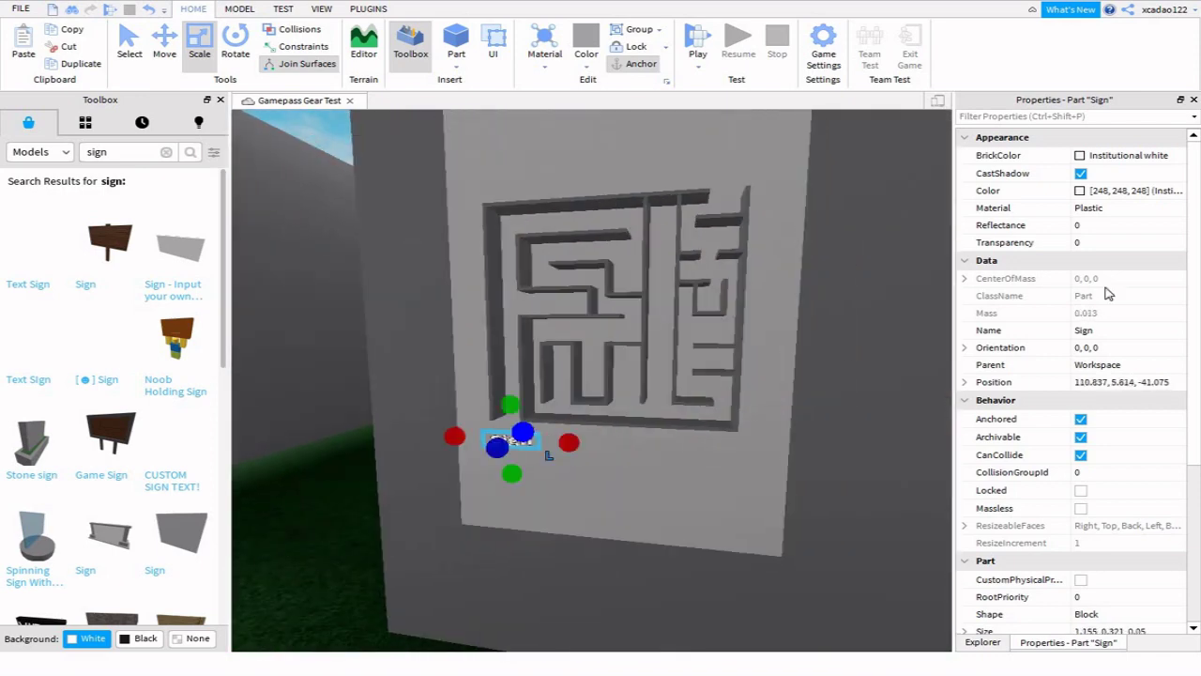
Step: Set the text of the sign's TextLabel to "Entrance"
click(982, 642)
click(980, 449)
click(1064, 476)
click(1077, 644)
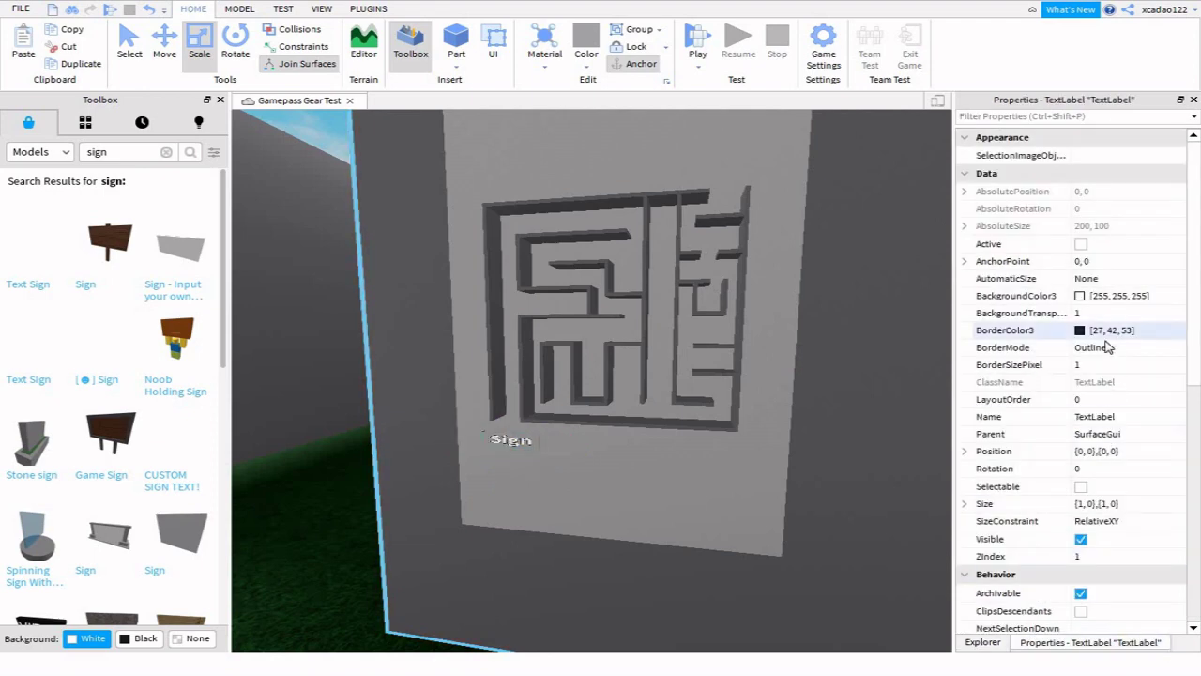
scroll(1079, 375, down, 7)
click(1105, 404)
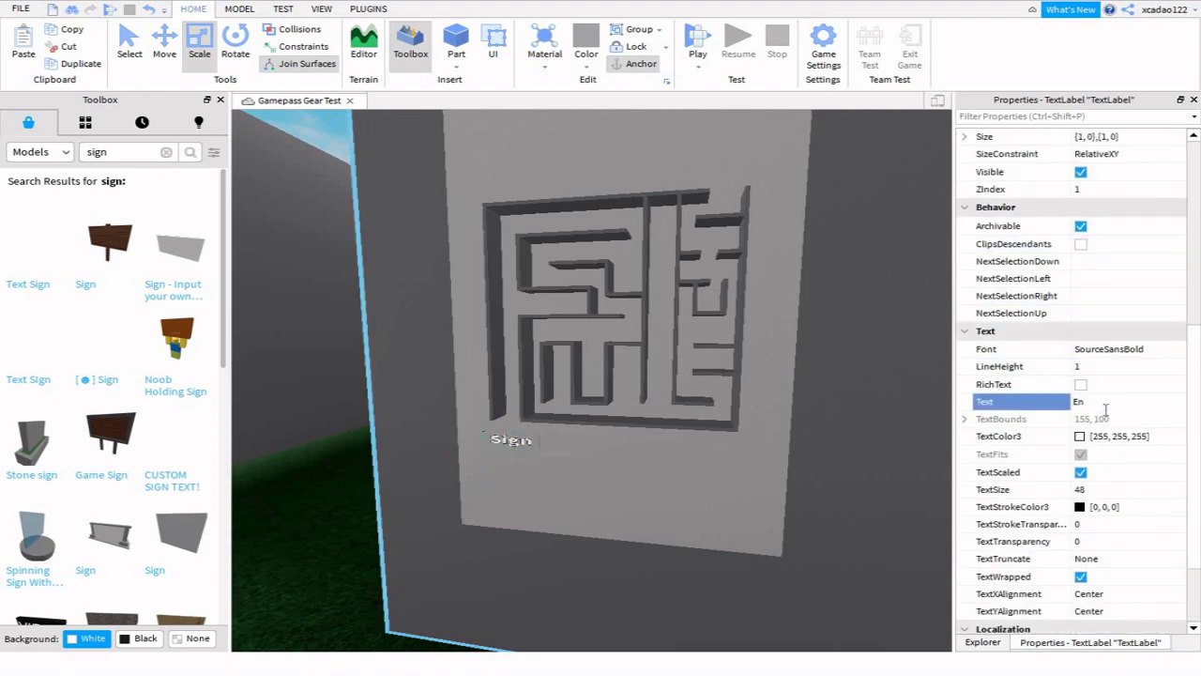
text(e)
key(Return)
Step: Duplicate the Entrance sign and place the copy above the map's exit at 107.037, 10.866, -41.075
scroll(611, 415, up, 2)
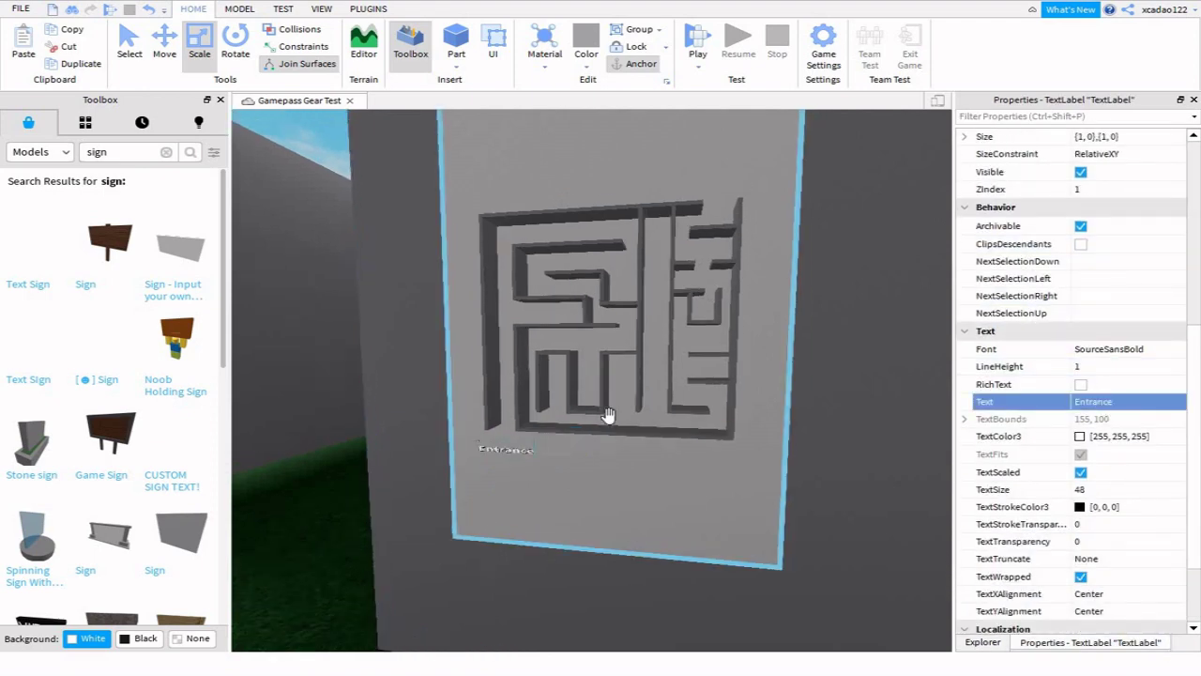
click(507, 455)
scroll(507, 455, down, 3)
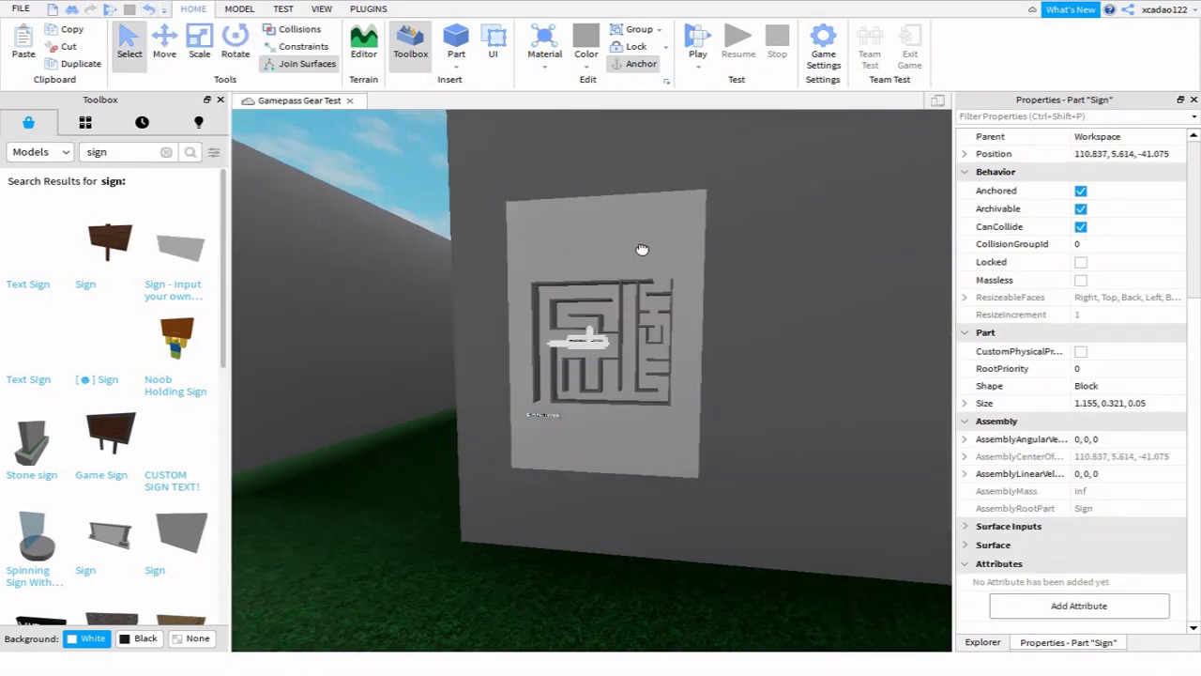
drag(641, 248, 665, 268)
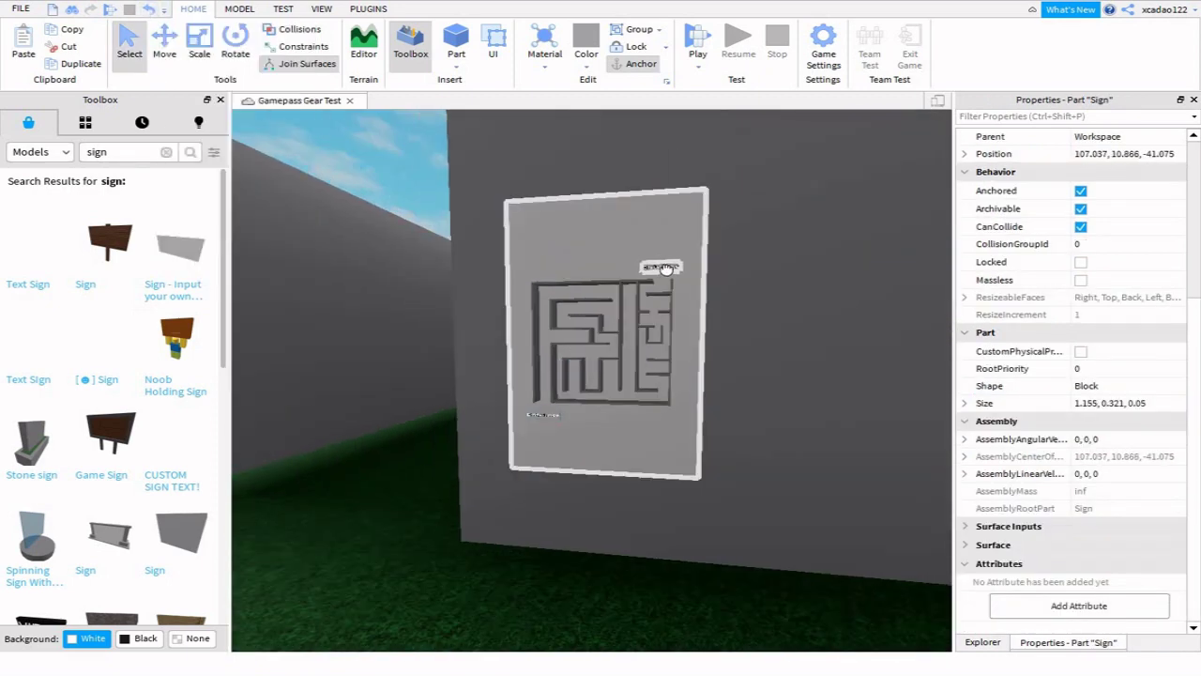
Step: Set the text of the copied sign's TextLabel to "Exit"
click(983, 642)
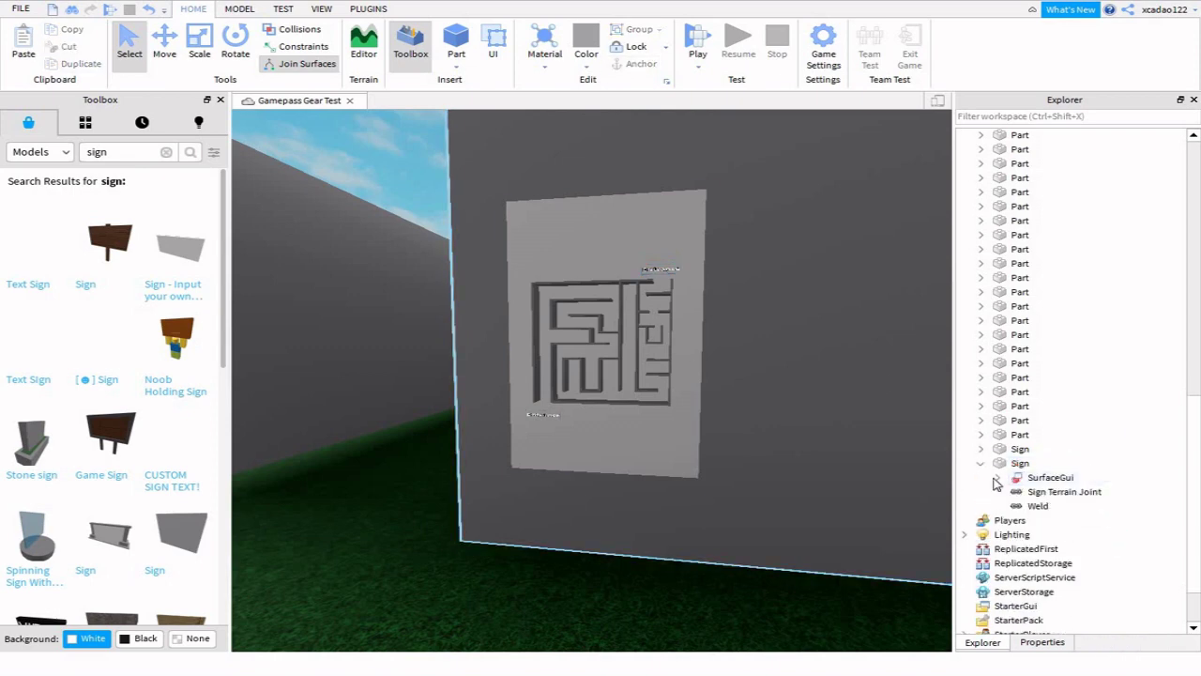
right_click(1056, 505)
click(1038, 144)
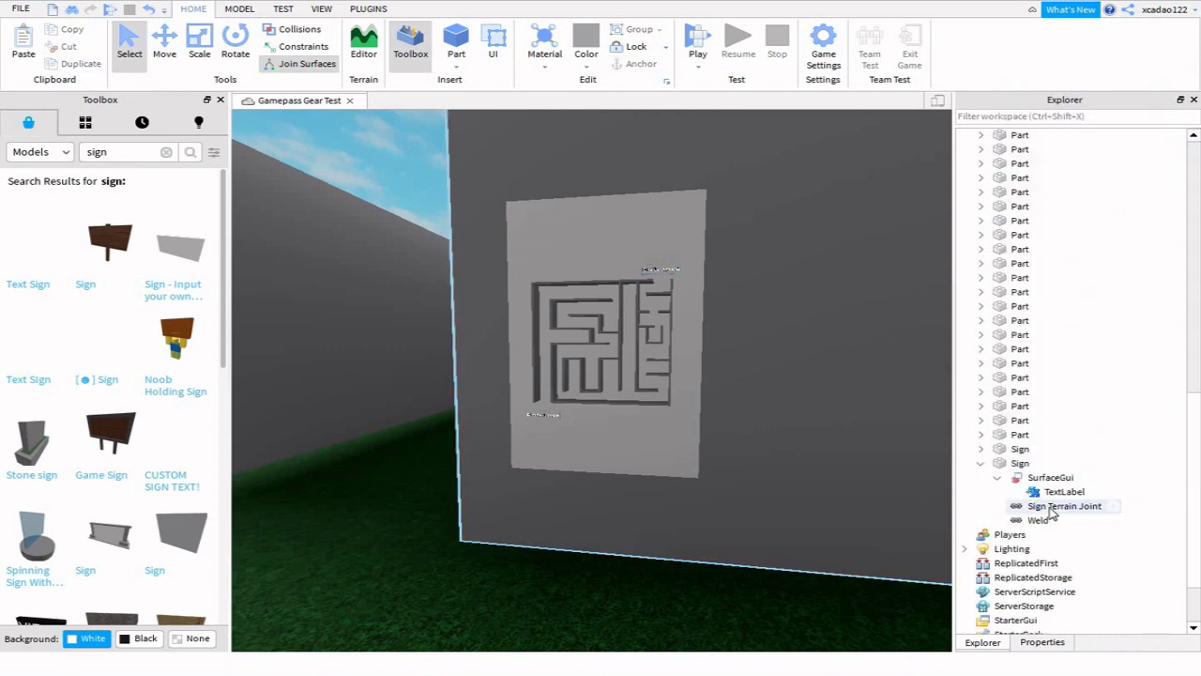
click(1084, 642)
scroll(1098, 422, down, 10)
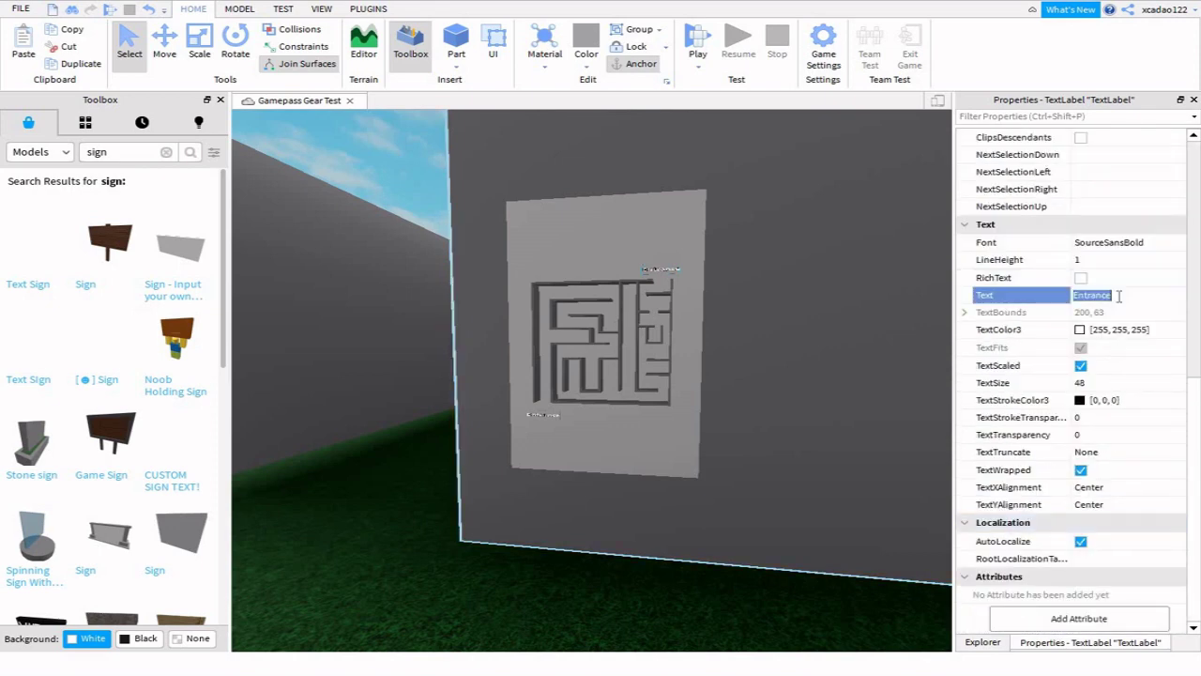
key(Return)
Step: Set the BrickColor of both the Entrance and Exit signs to Dark orange
click(684, 222)
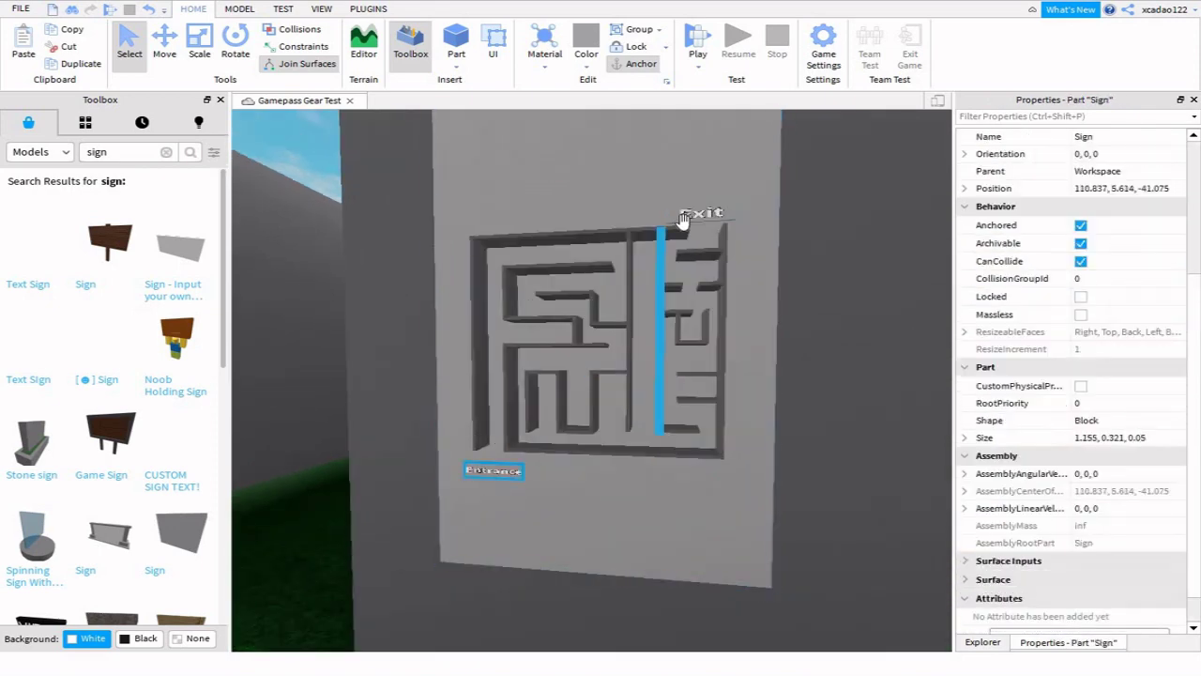
click(1126, 155)
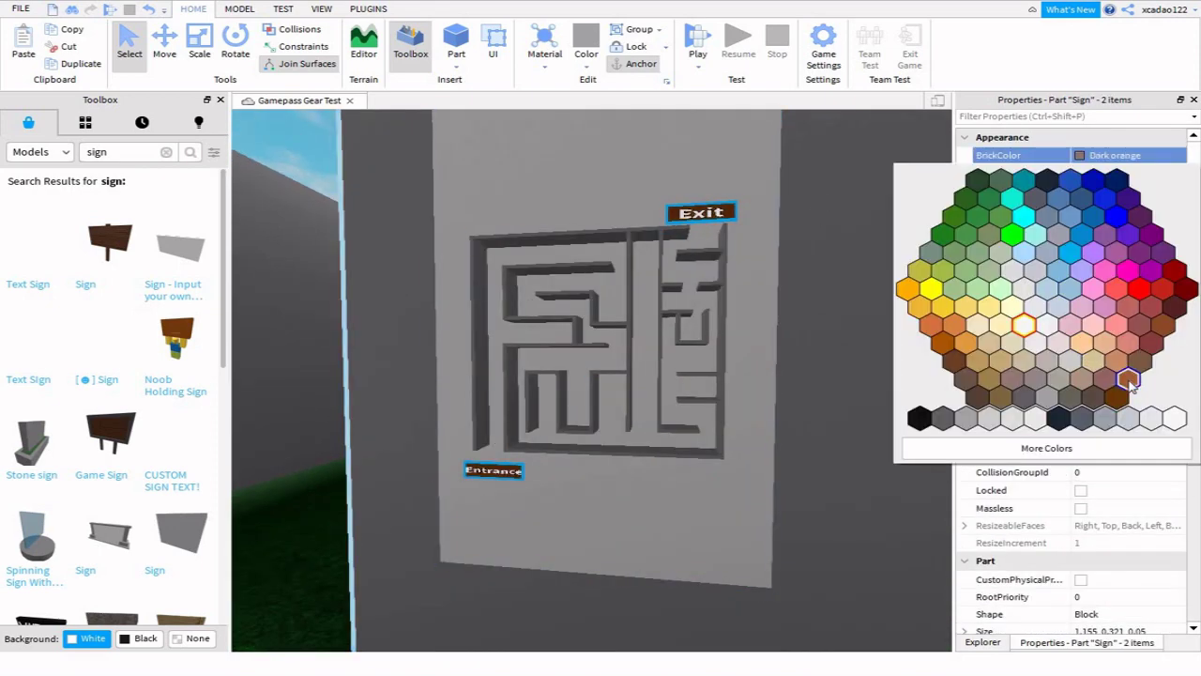
click(1133, 381)
Step: Examine the wall-mounted map and its Entrance and Exit signs from close up and from a distance
scroll(507, 258, down, 5)
click(430, 216)
scroll(431, 211, up, 8)
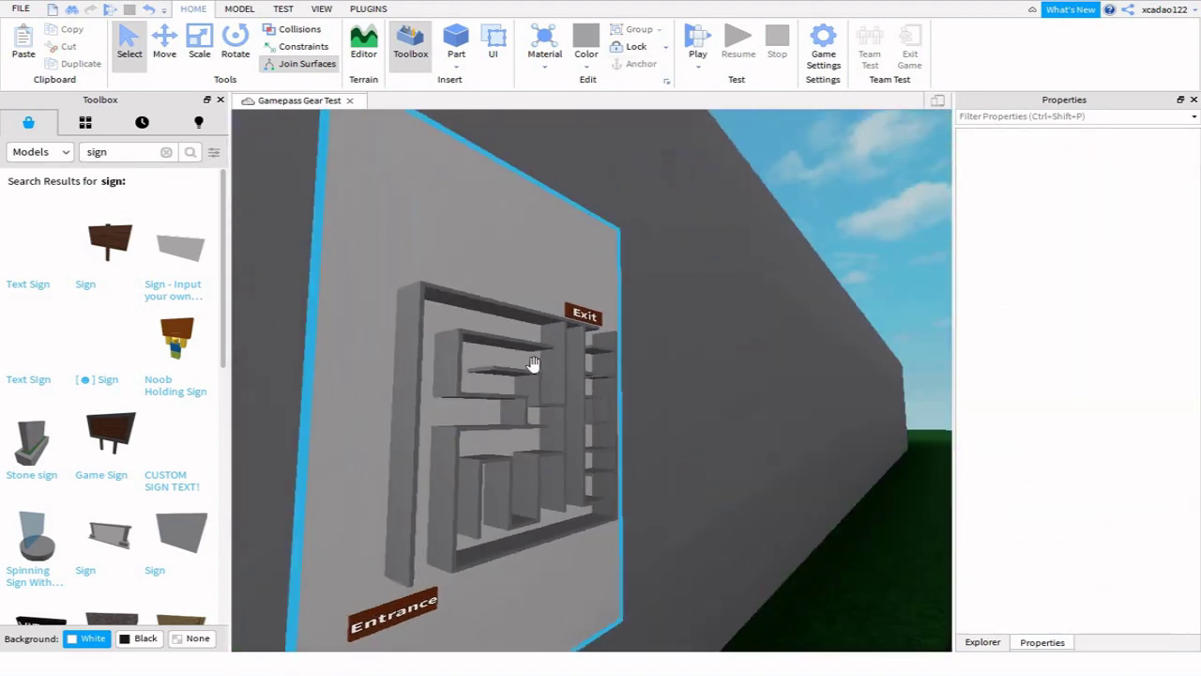
right_drag(532, 363, 601, 408)
scroll(705, 362, down, 5)
scroll(694, 350, up, 3)
scroll(600, 407, down, 5)
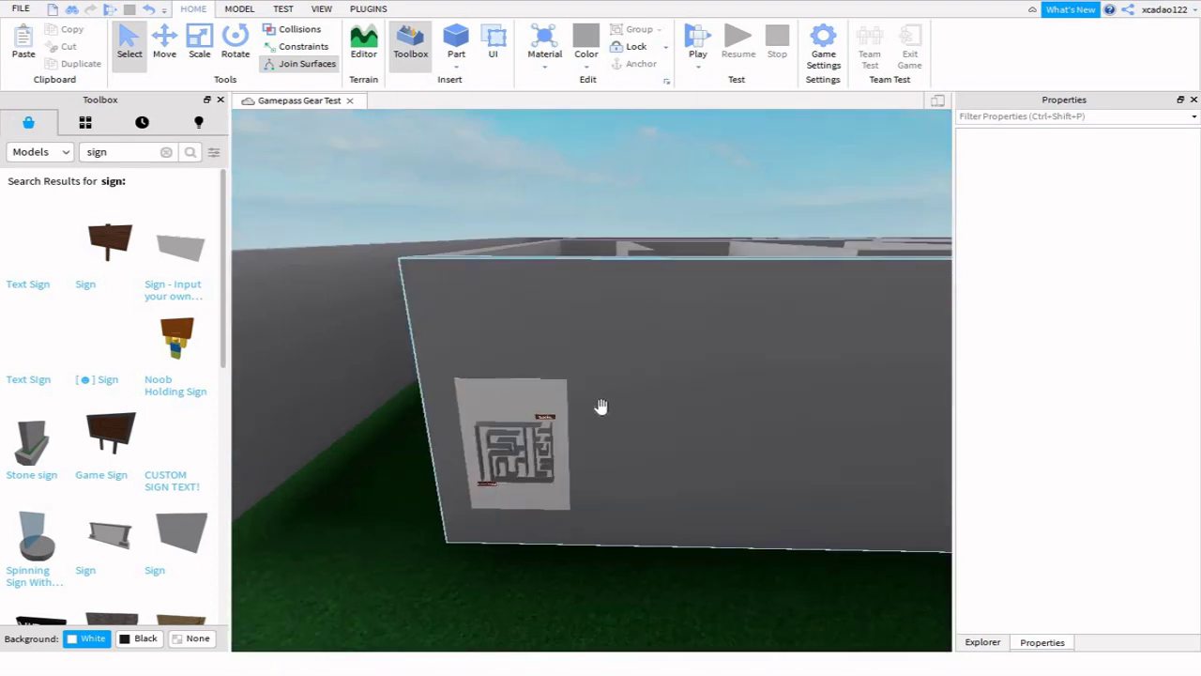
Step: Search the model library for a flashlight and clear the search
click(970, 646)
click(166, 152)
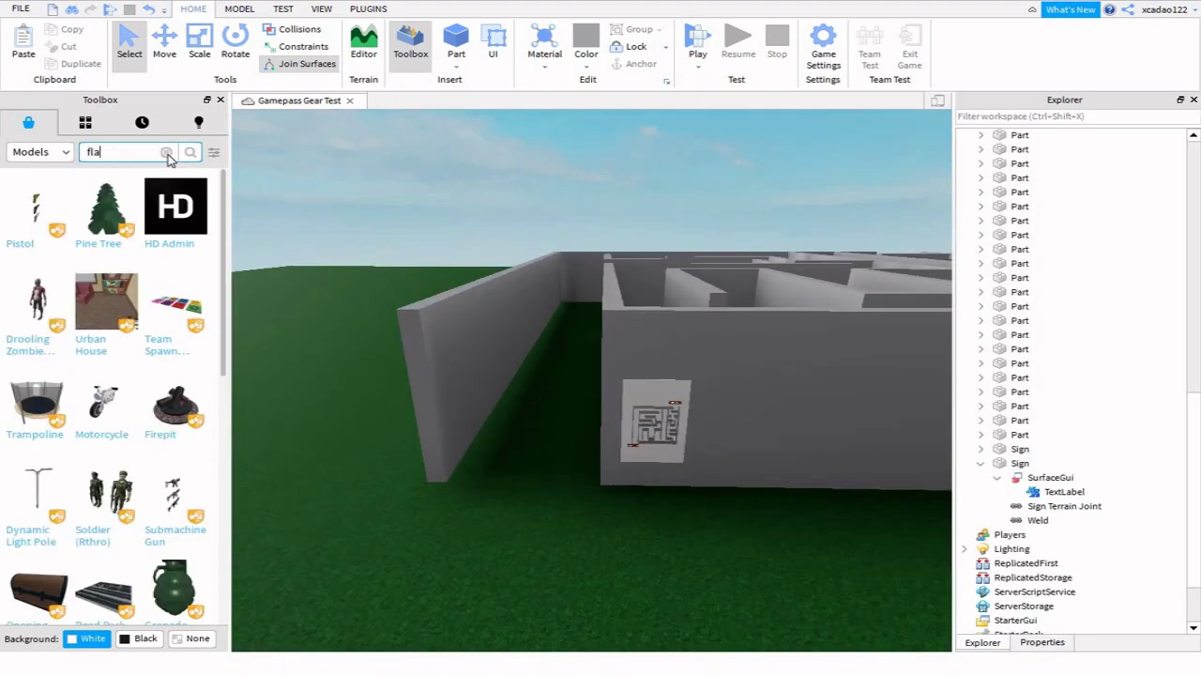
text(light)
key(Return)
right_drag(317, 145, 155, 235)
click(165, 152)
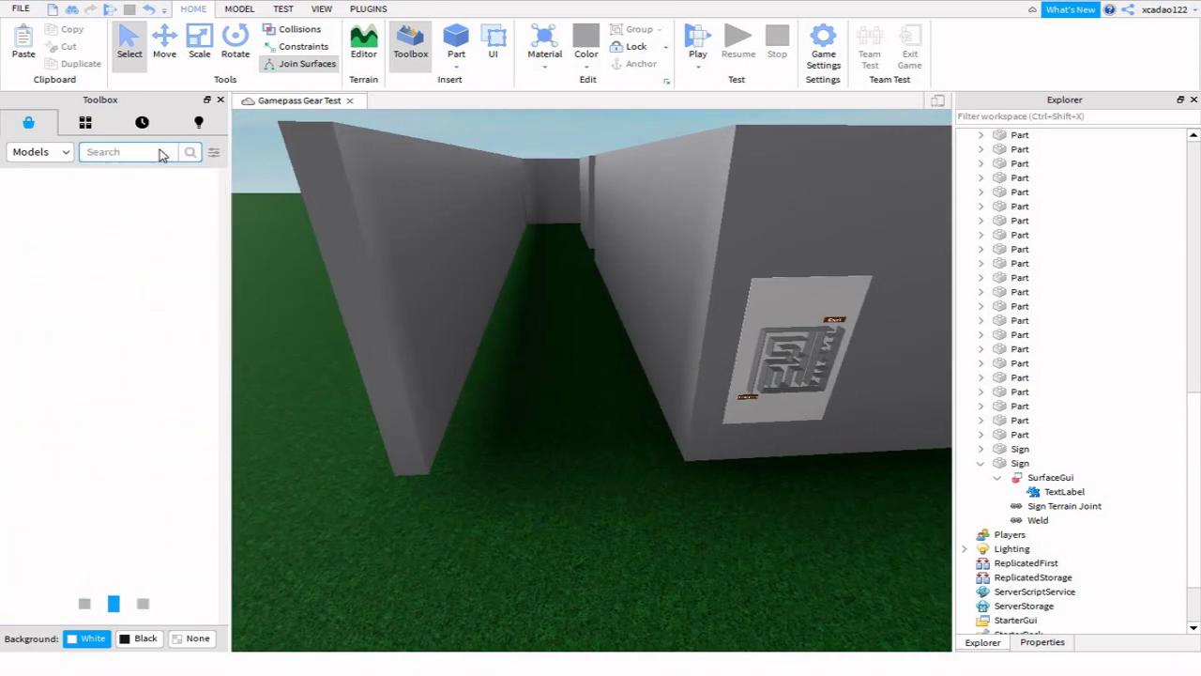
Step: Search the model library for a lantern and insert the Japanese Toro Stone Lantern beside the wall end at the maze entrance
text(lantern)
key(Return)
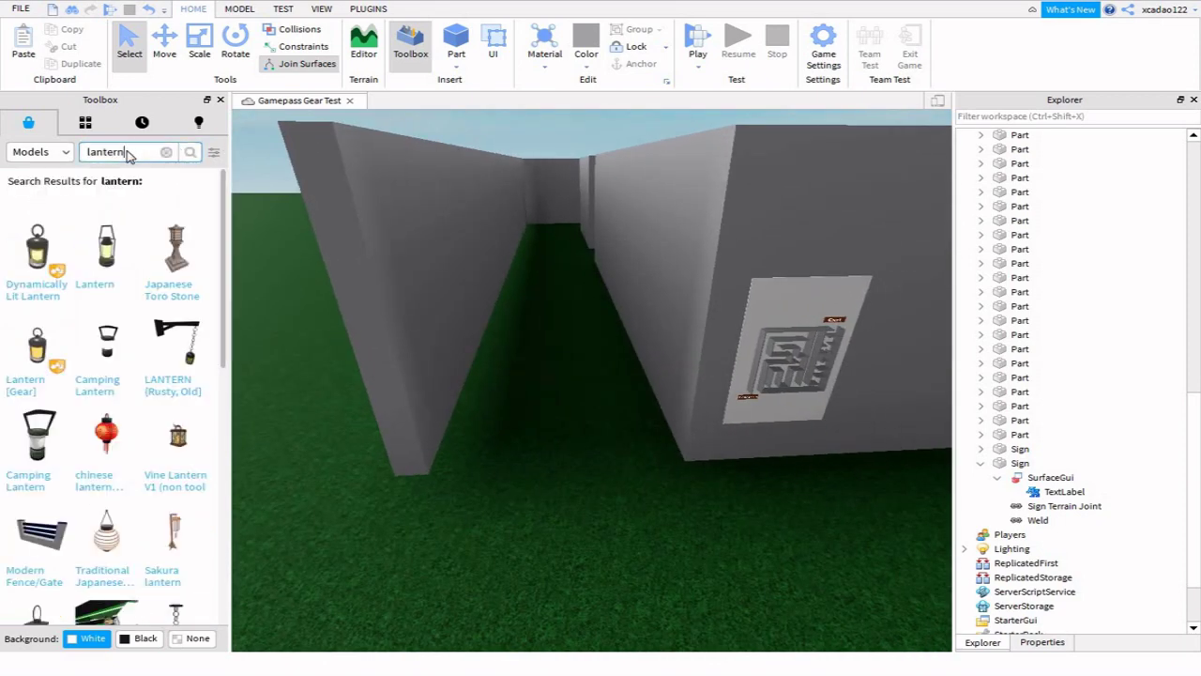
right_drag(367, 202, 367, 281)
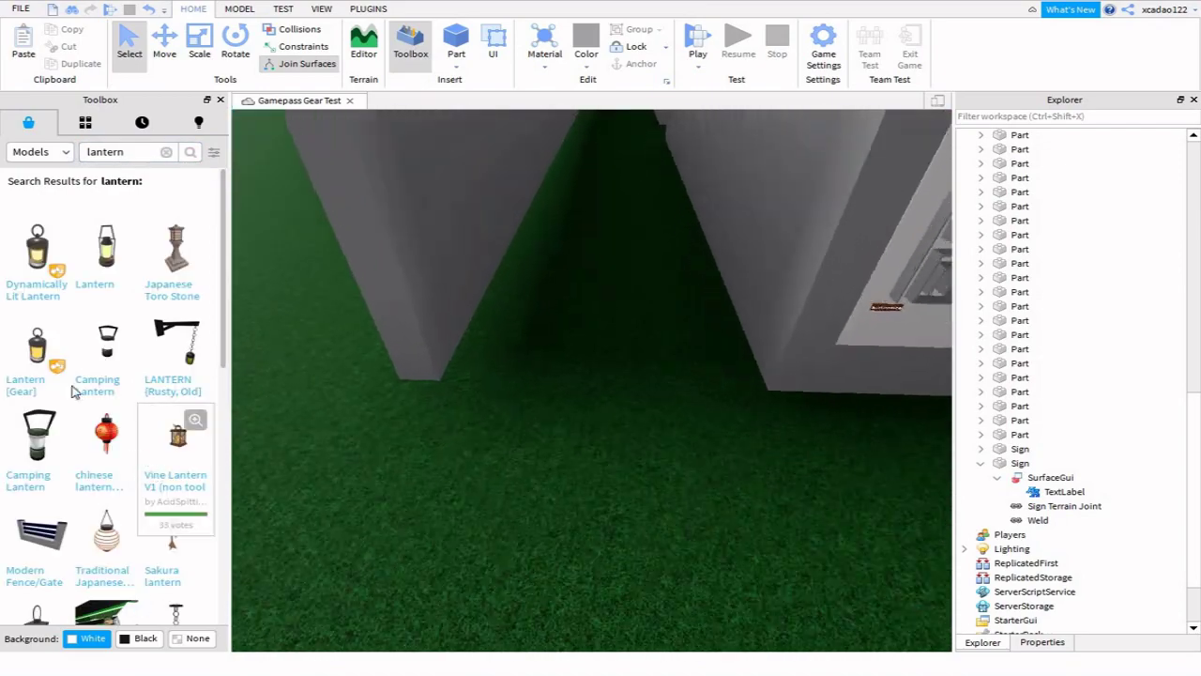
click(208, 249)
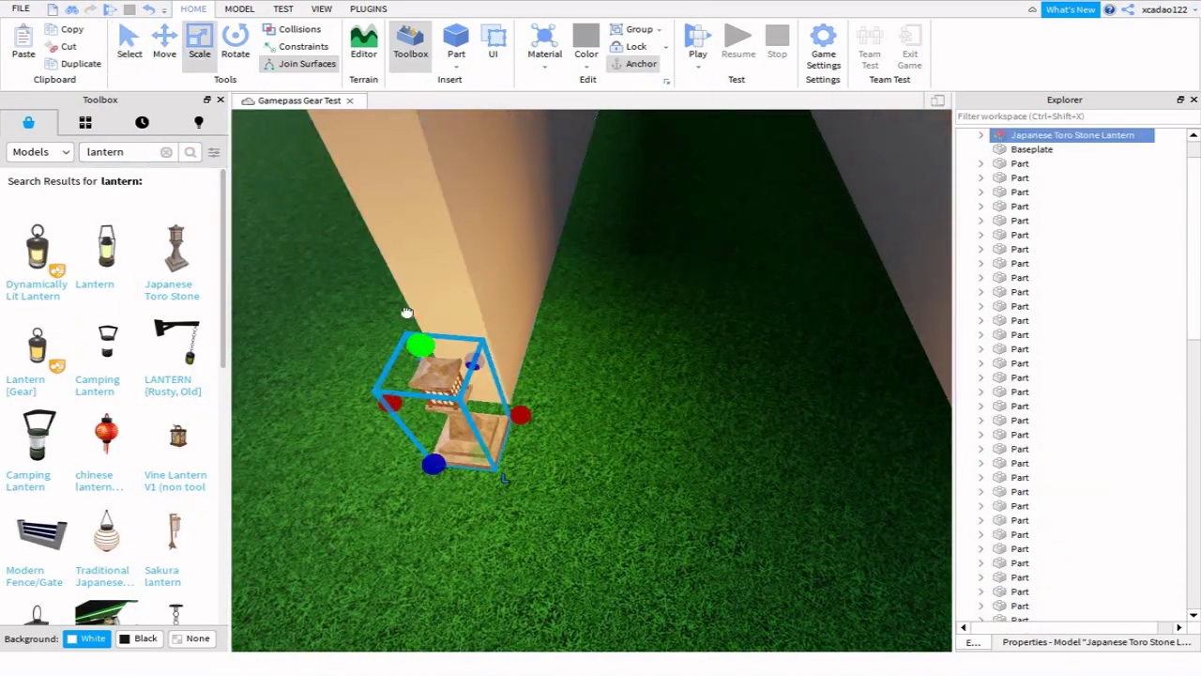
scroll(406, 311, up, 3)
key(ctrl+2)
key(ctrl+d)
right_drag(574, 296, 657, 296)
drag(402, 442, 765, 382)
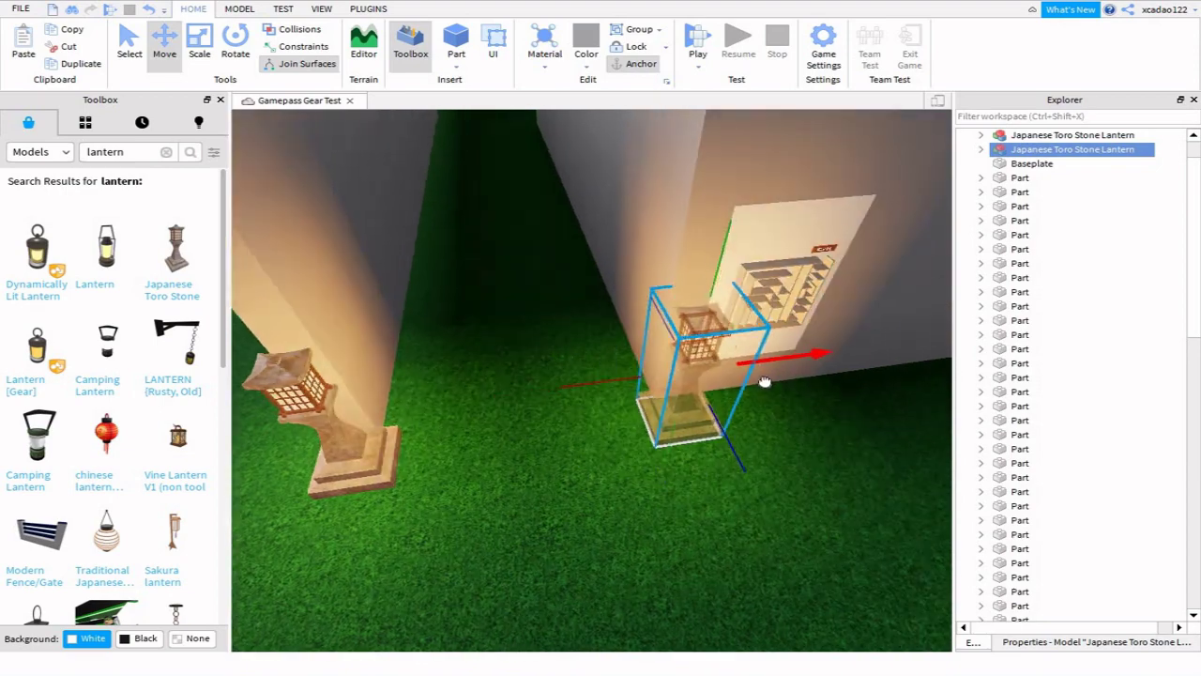
scroll(778, 375, up, 3)
scroll(662, 460, down, 3)
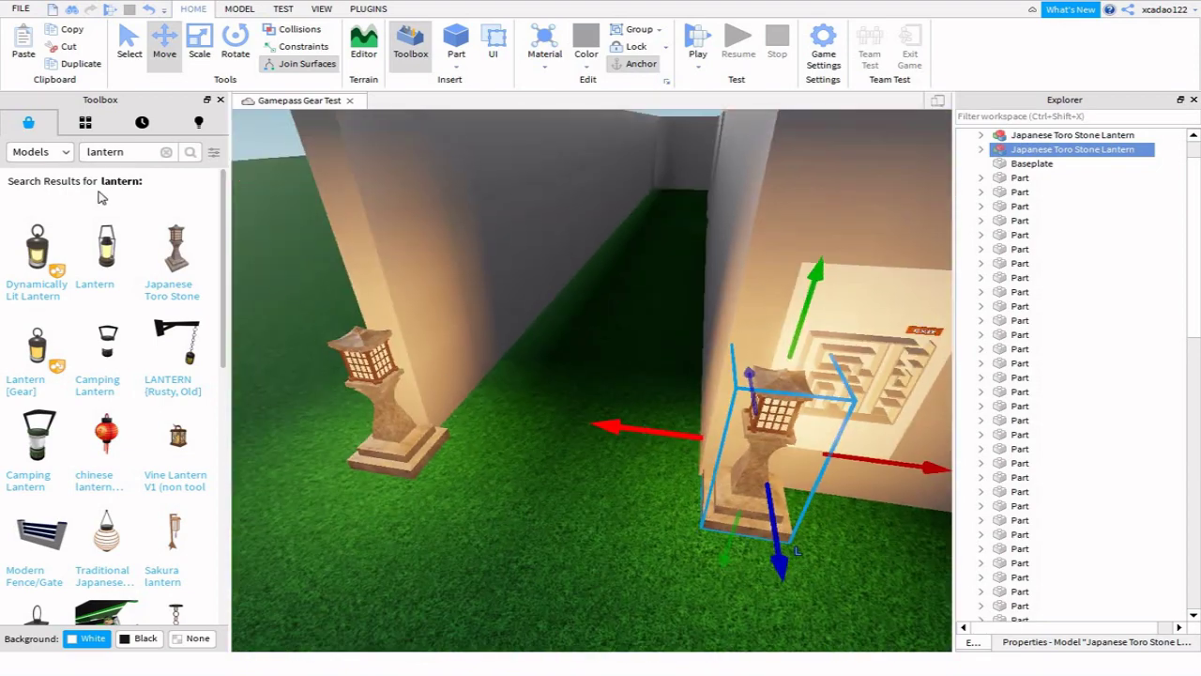
key(Delete)
right_drag(536, 357, 550, 354)
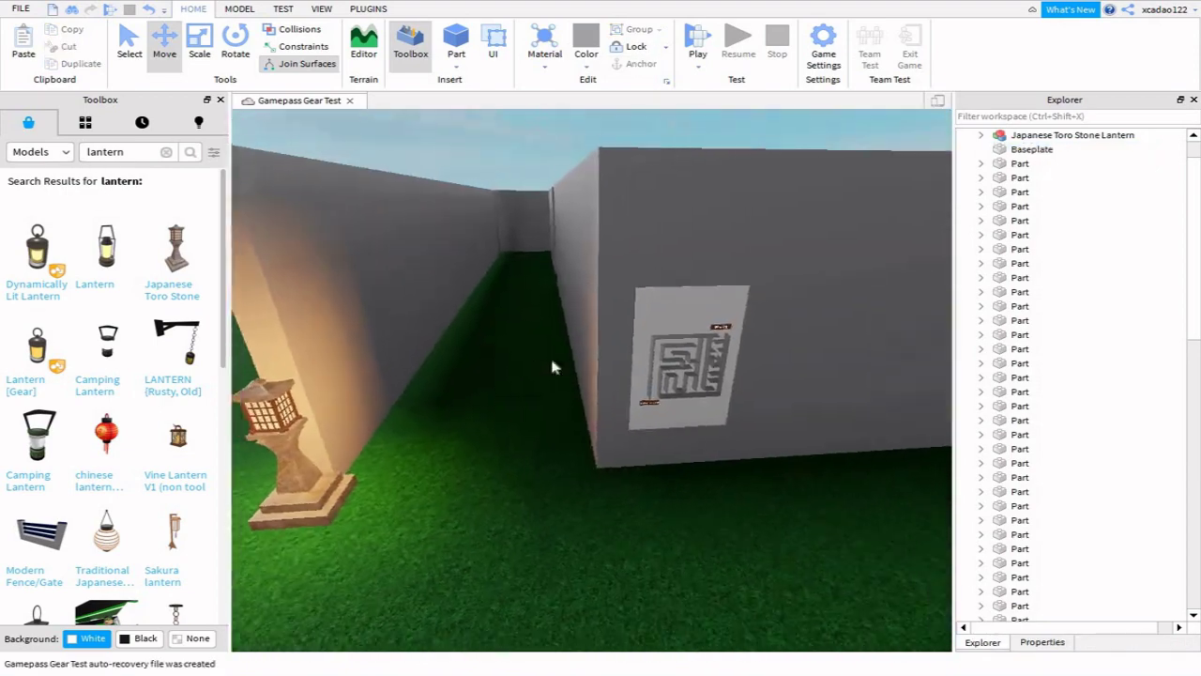
Step: Duplicate the entrance lantern and place the copy against the front wall, just past the maze map
scroll(550, 353, down, 3)
click(390, 418)
key(ctrl+d)
drag(389, 422, 741, 413)
Step: Duplicate the stone lantern twice and place the copies beside the maze's exit opening
click(402, 203)
right_drag(401, 203, 544, 314)
key(ctrl+1)
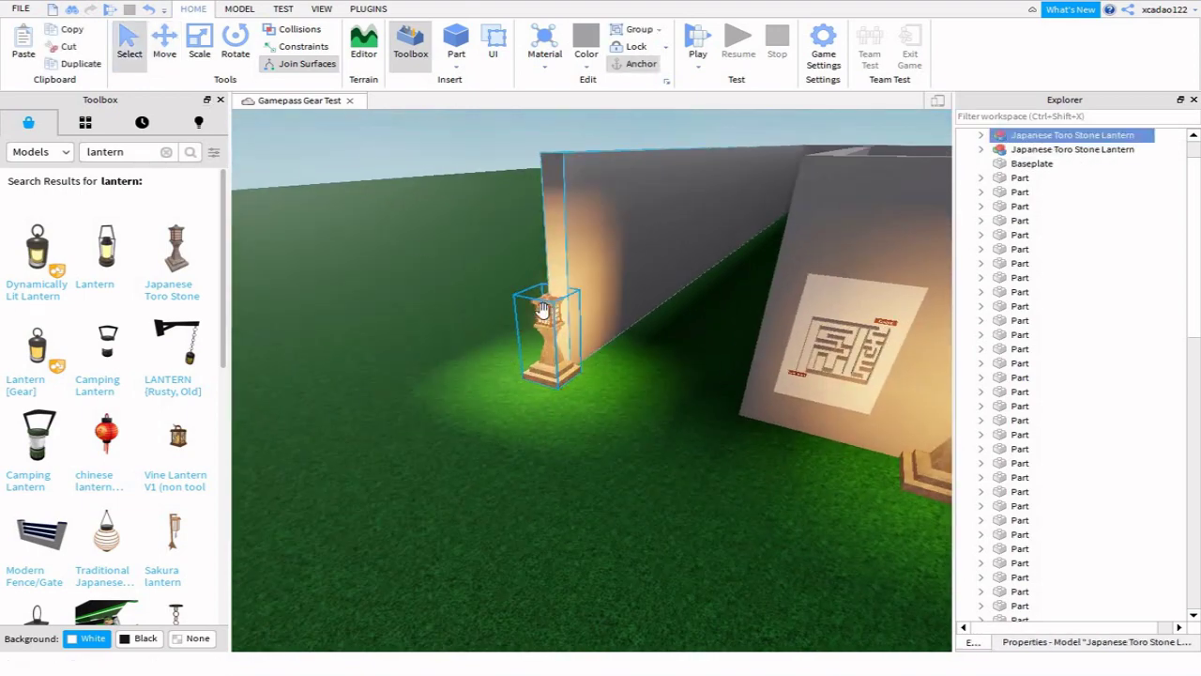
key(ctrl+d)
drag(554, 328, 604, 268)
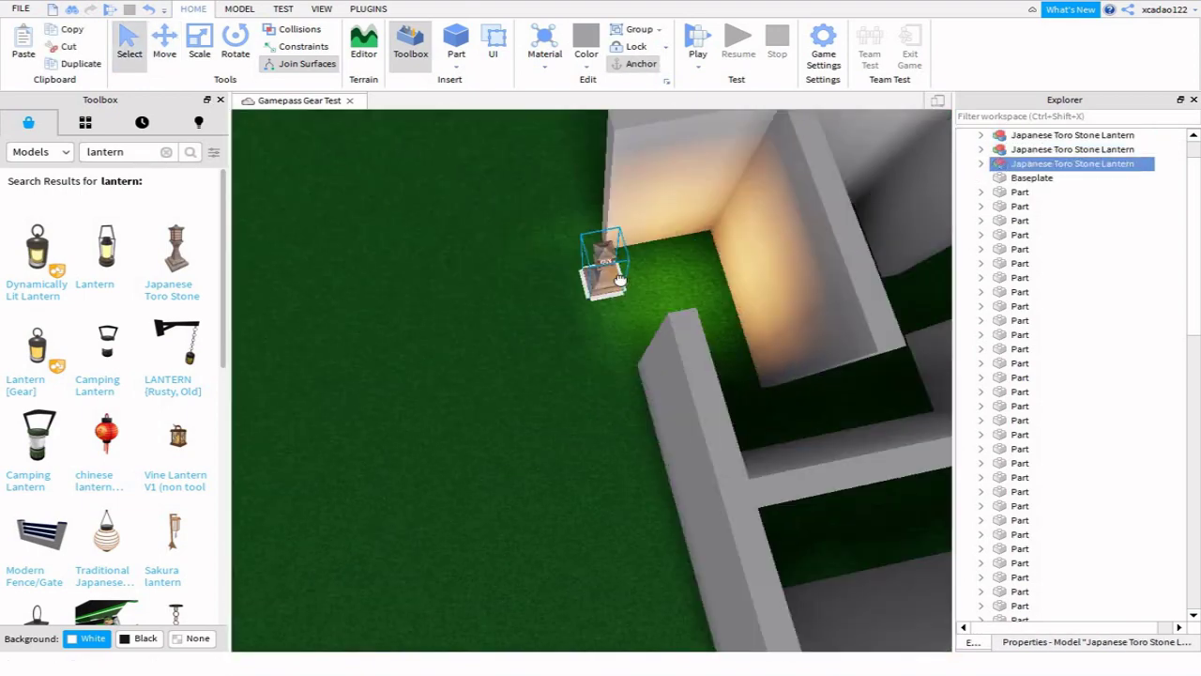
right_drag(604, 267, 817, 376)
key(ctrl+2)
key(ctrl+d)
click(810, 198)
right_drag(810, 198, 589, 287)
Step: Stretch a new part into a wall panel of about 16 × 20 × 2 studs that fills the exit opening
click(600, 357)
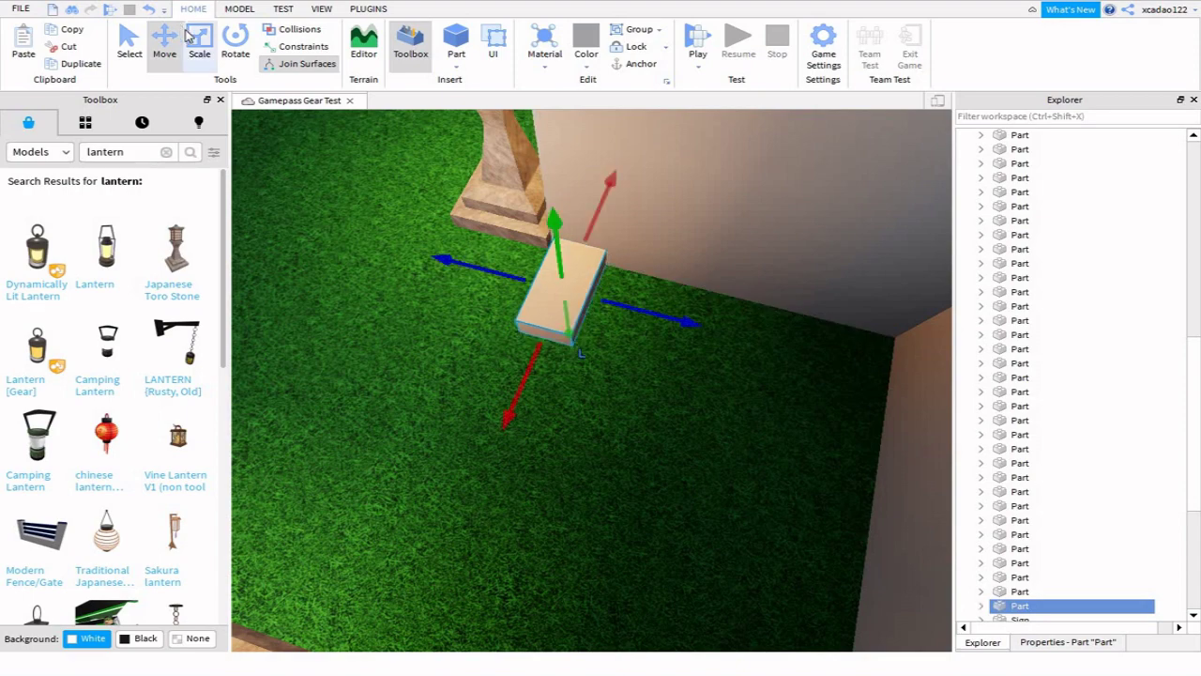
click(195, 39)
right_drag(563, 328, 609, 332)
drag(609, 333, 477, 453)
right_drag(477, 454, 644, 394)
drag(629, 397, 657, 185)
Step: Set the exit panel's material to Neon, anchor it and turn off its CanCollide property
click(1067, 642)
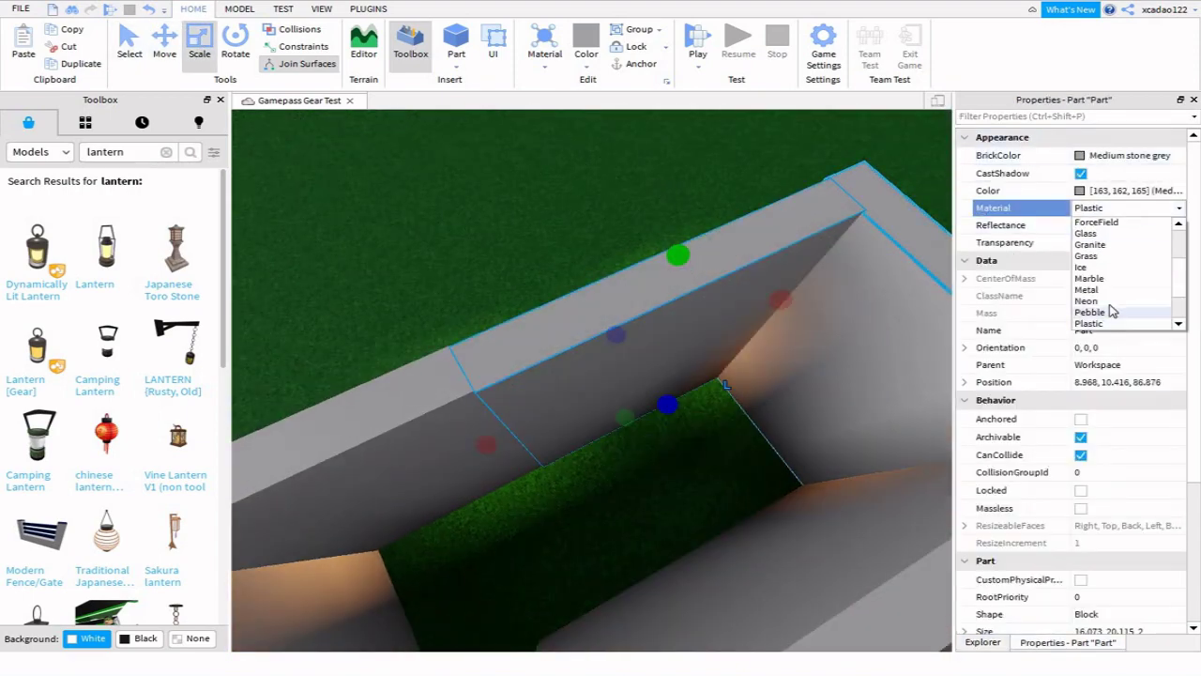
click(1088, 301)
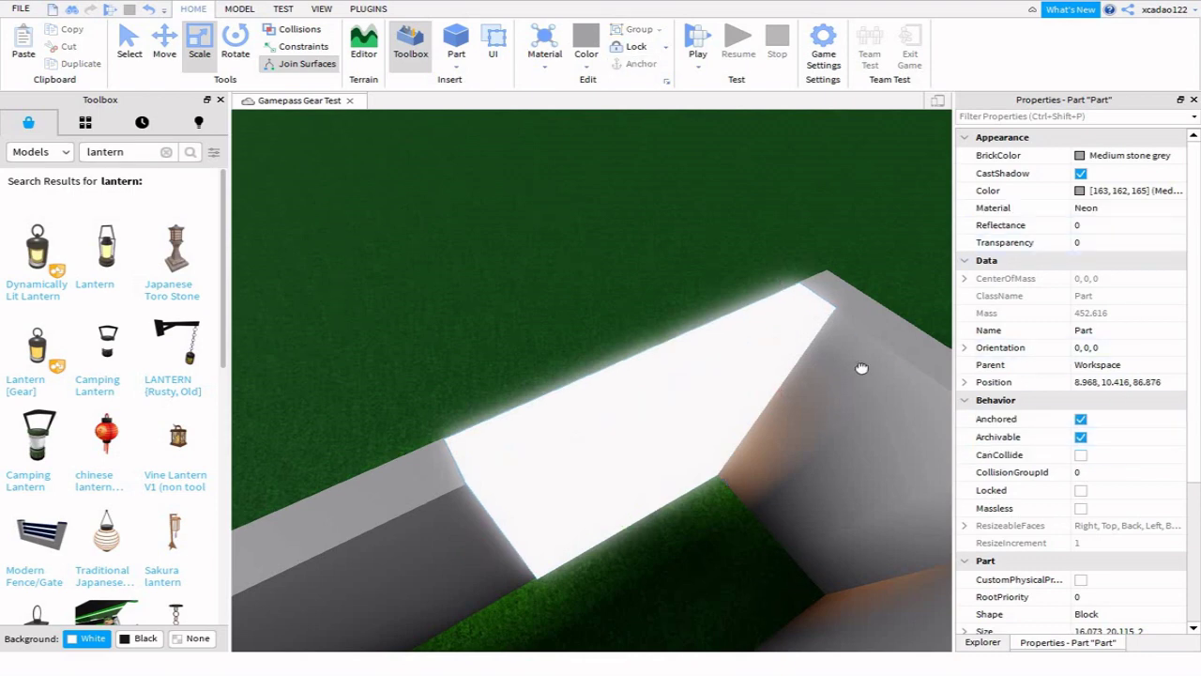
click(785, 191)
Step: Set the ClockTime of Lighting to 1 for a night scene
scroll(786, 191, down, 10)
drag(442, 201, 864, 499)
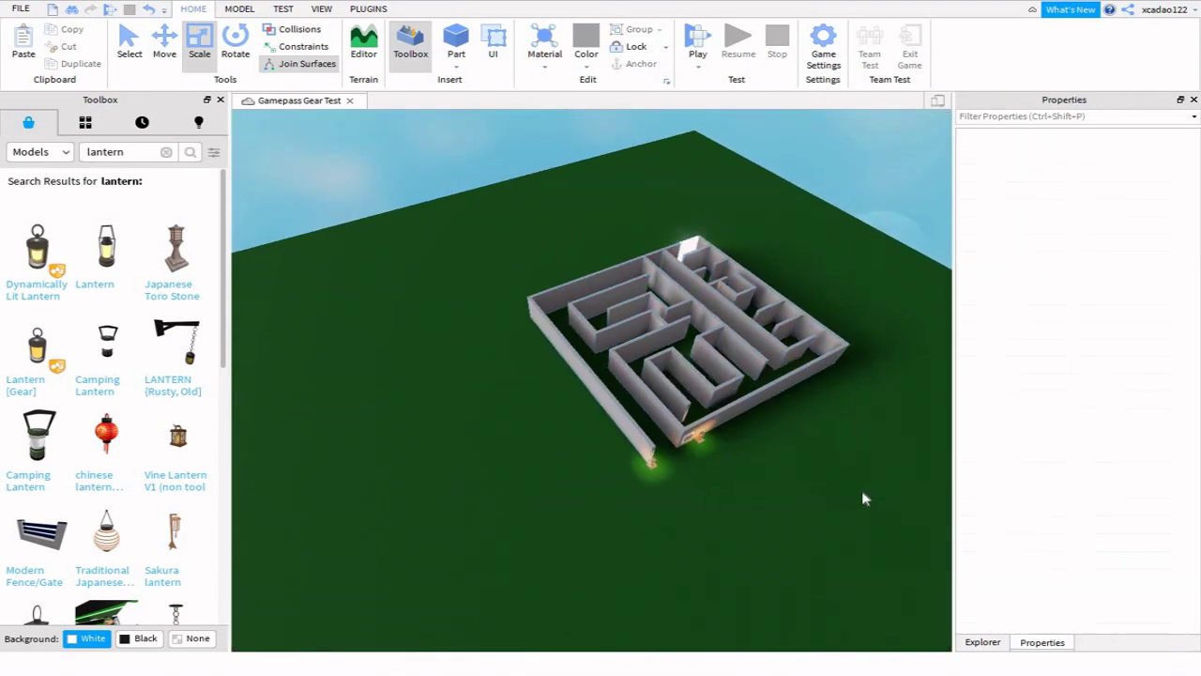
scroll(864, 499, up, 5)
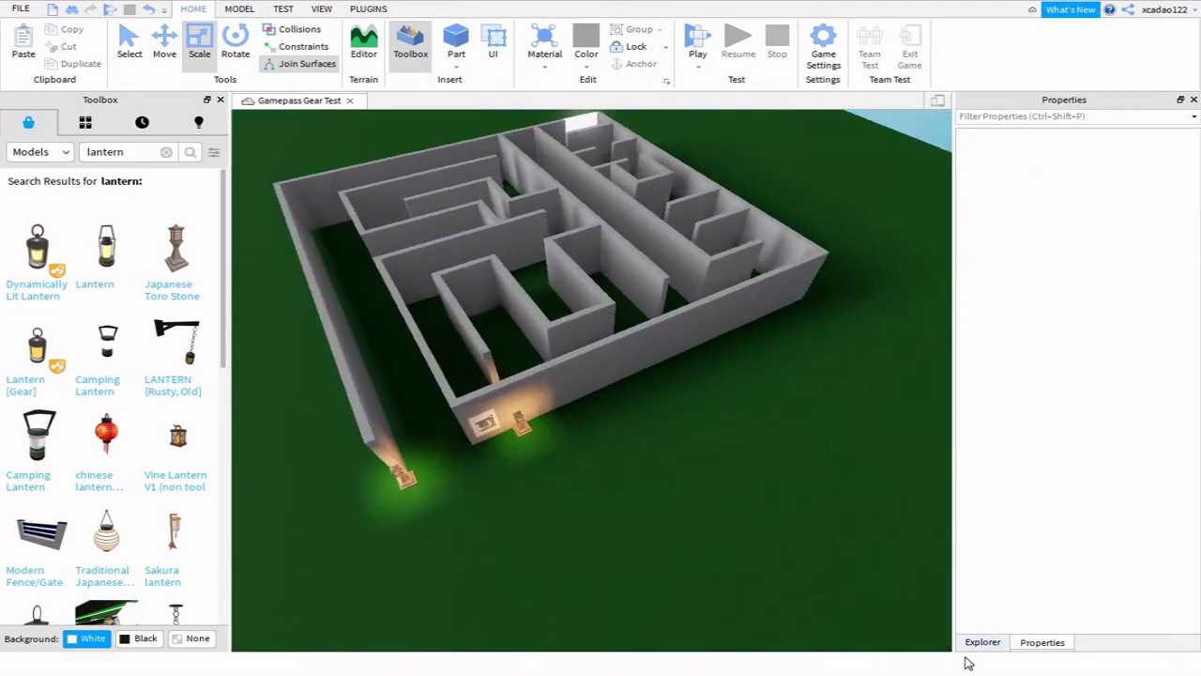
click(1063, 643)
text(1)
key(Return)
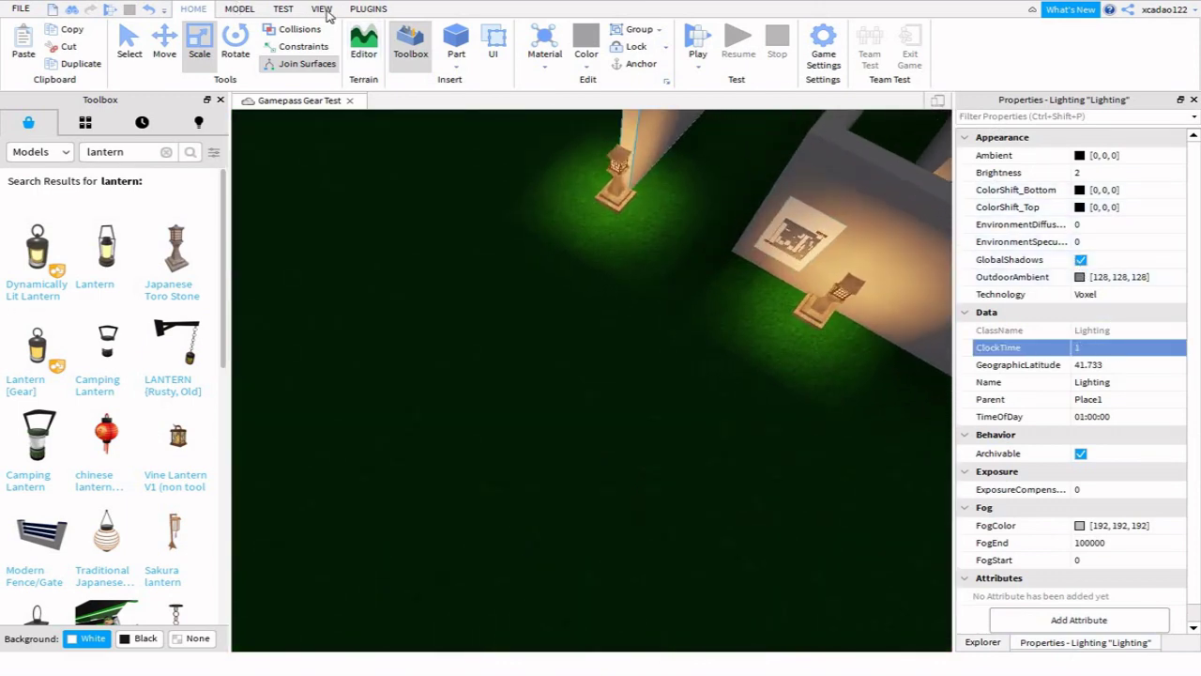
Step: Add a spawn location and place it on the grass in front of the maze entrance, between the two lanterns
click(322, 8)
click(244, 9)
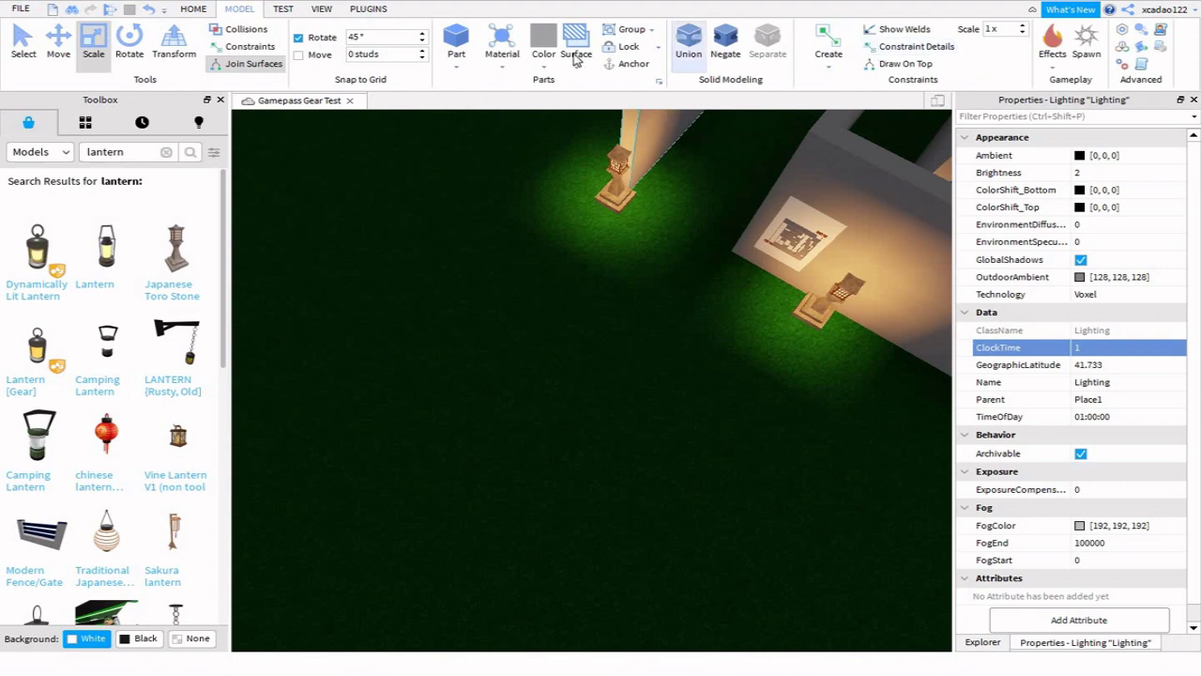
click(1086, 42)
drag(581, 356, 637, 278)
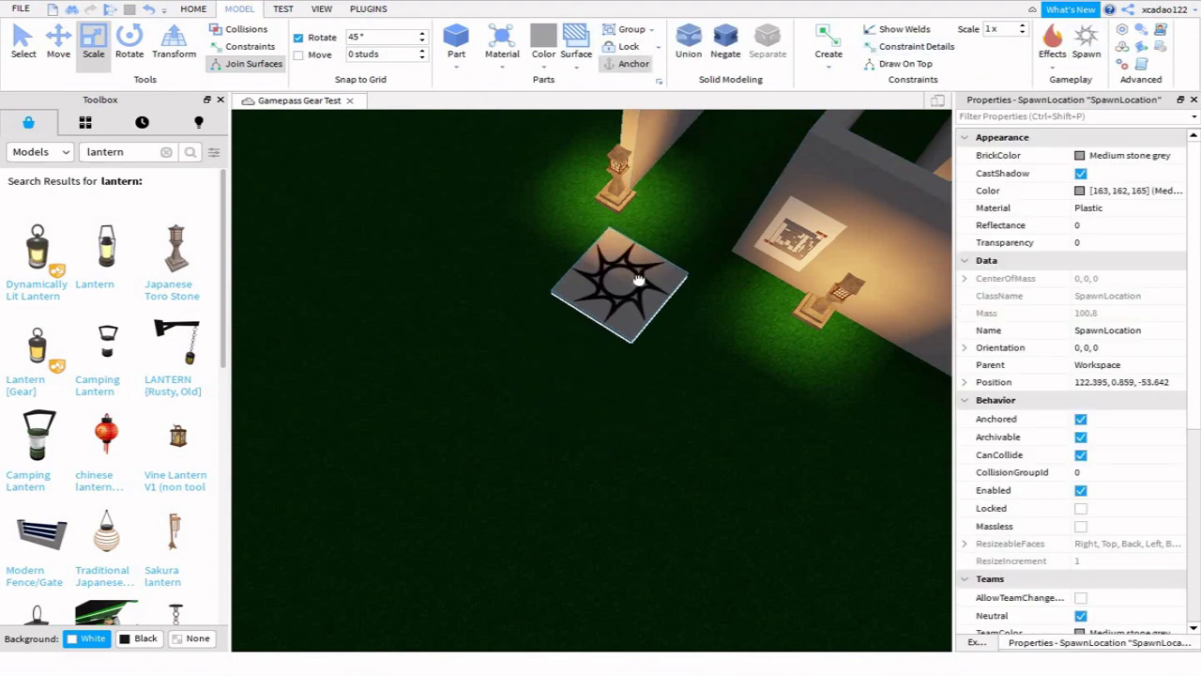
click(713, 394)
Step: Darken the OutdoorAmbient color of Lighting to 34, 34, 34
click(982, 641)
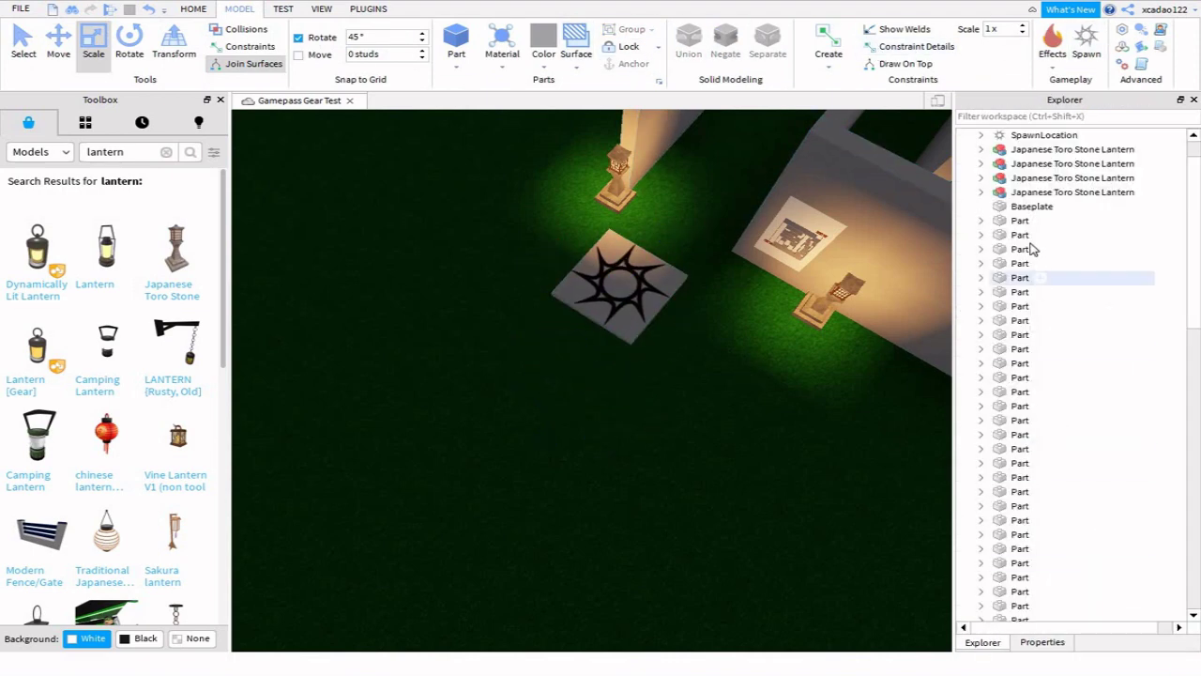
click(1063, 644)
click(1091, 279)
click(799, 328)
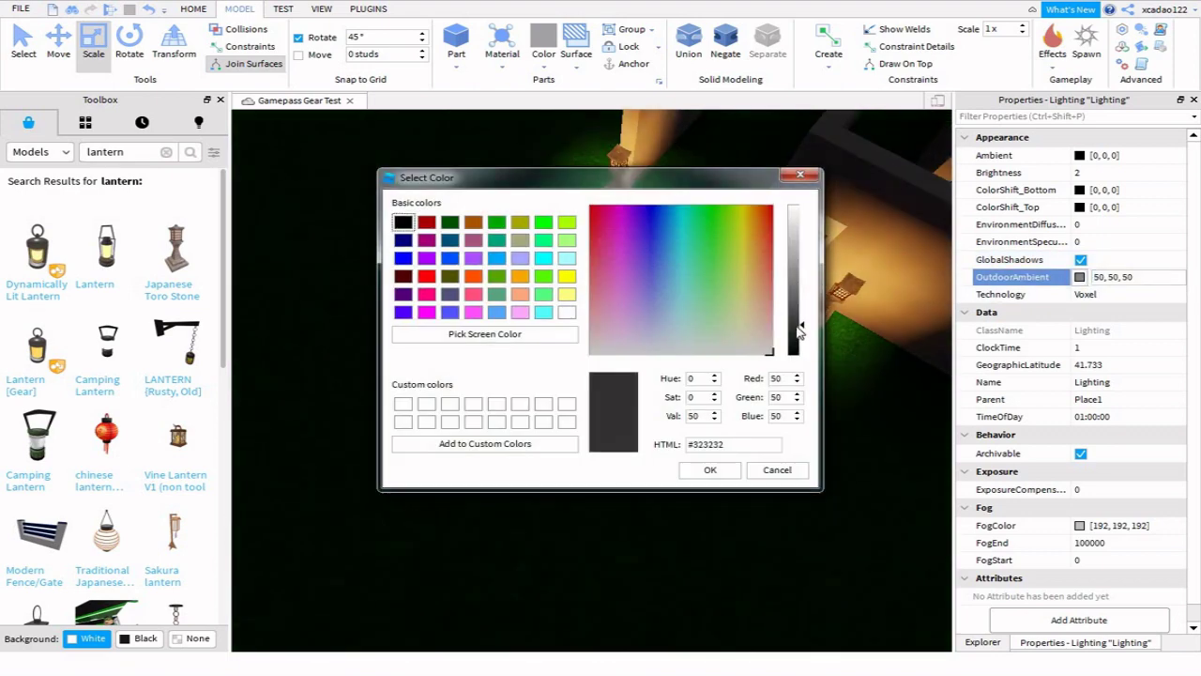
click(709, 470)
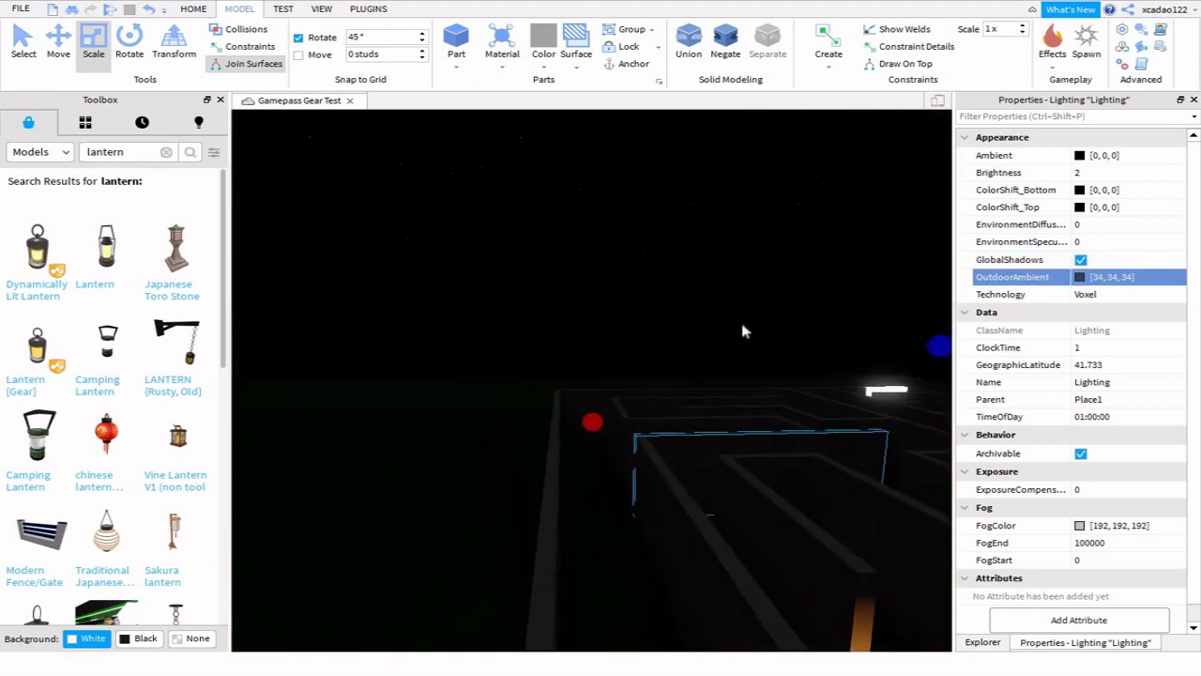
Step: Examine the darkened maze and its lantern-lit entrance from above and from close up
click(740, 318)
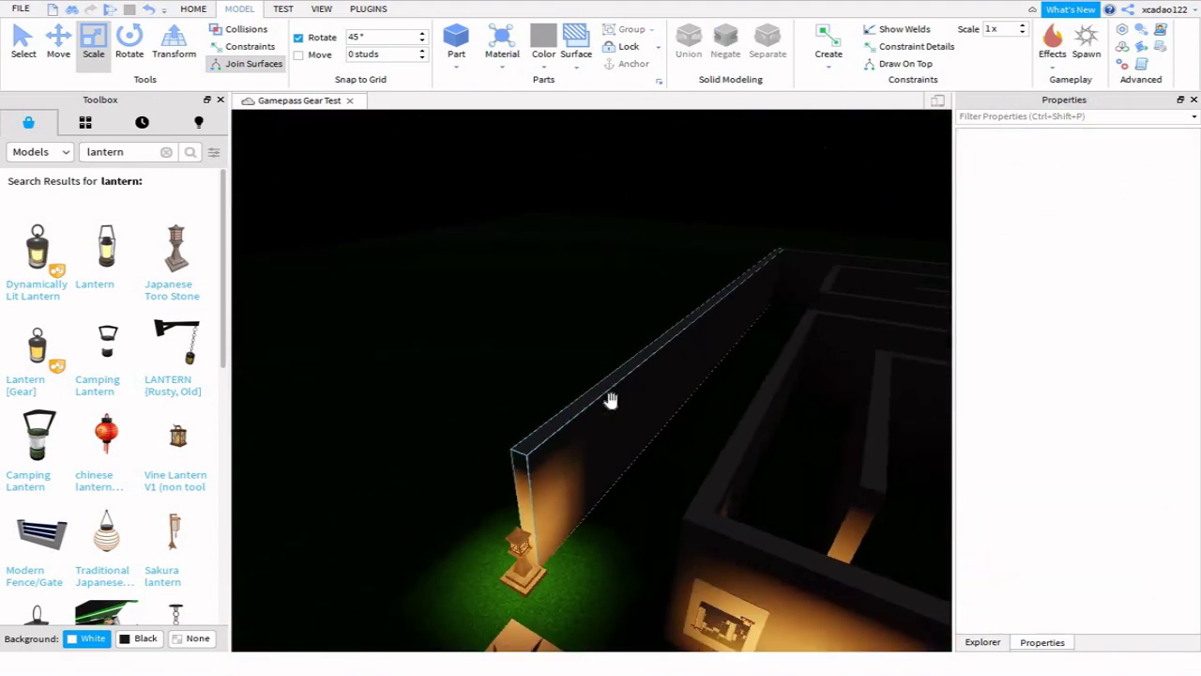
click(611, 397)
drag(699, 343, 876, 329)
click(802, 265)
key(w)
key(s)
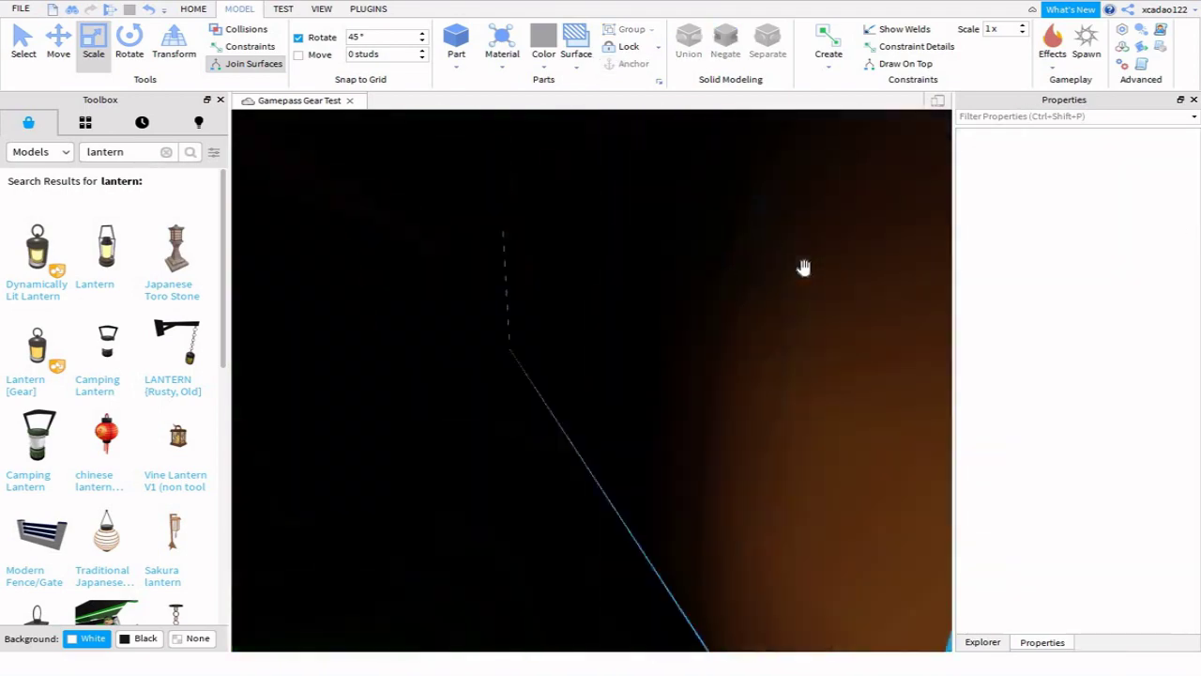
click(938, 488)
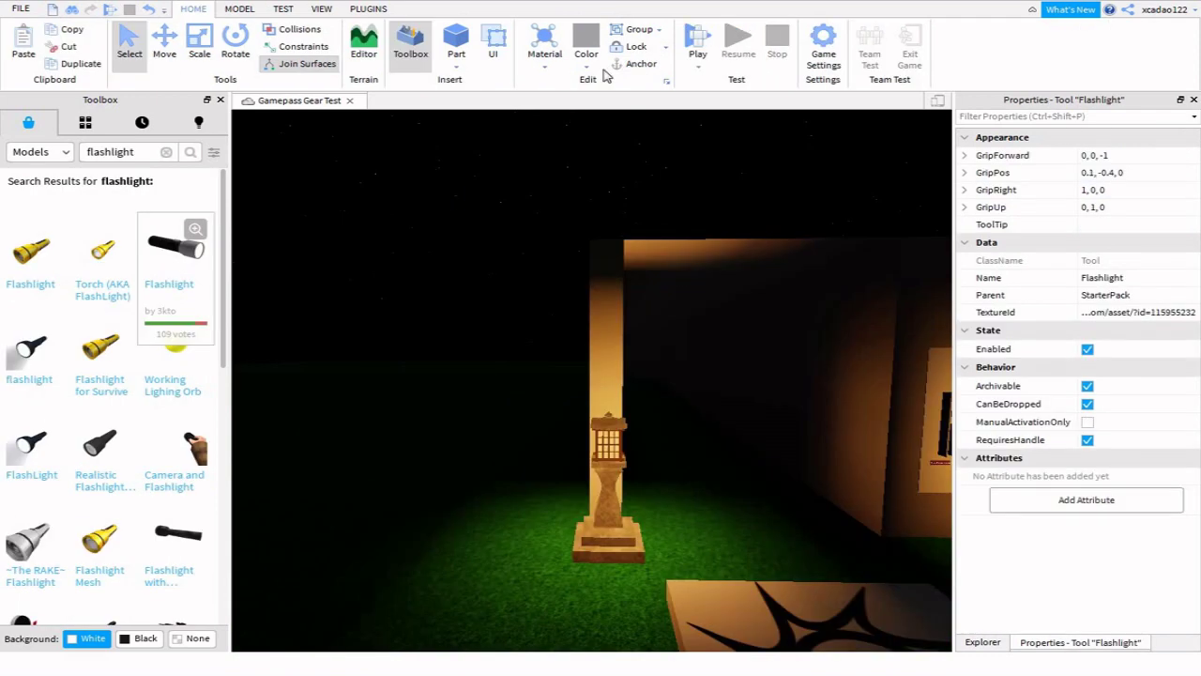
Step: Start a playtest and walk into the maze entrance with the flashlight equipped
click(702, 38)
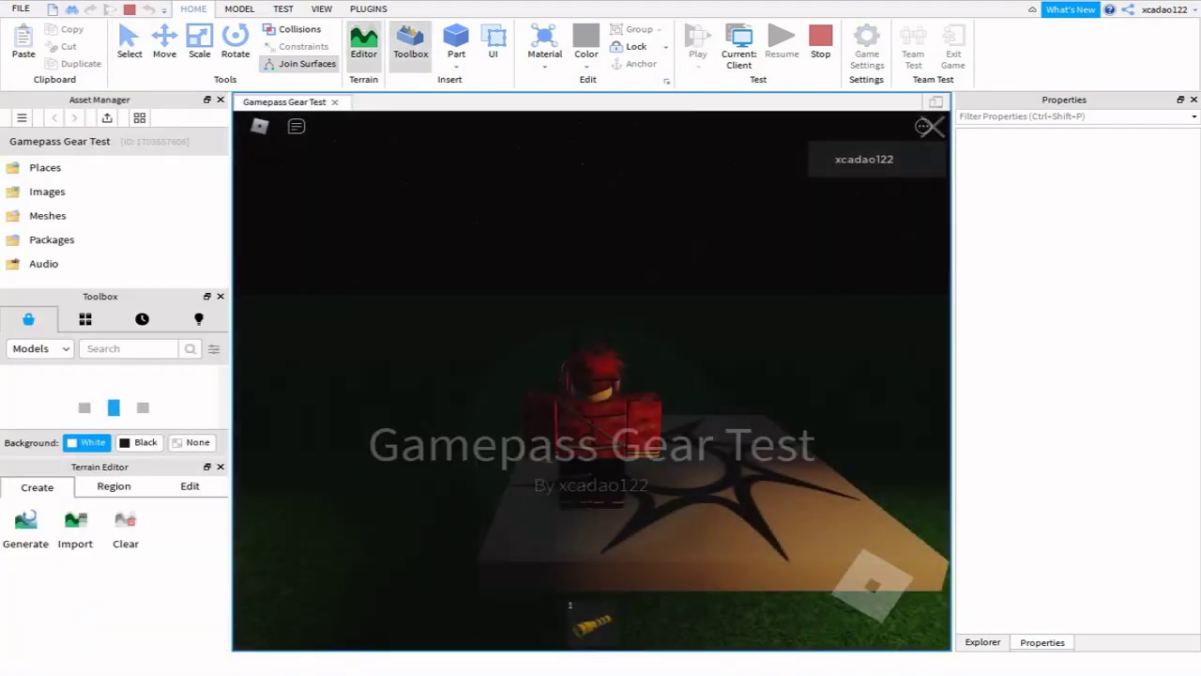
key(1)
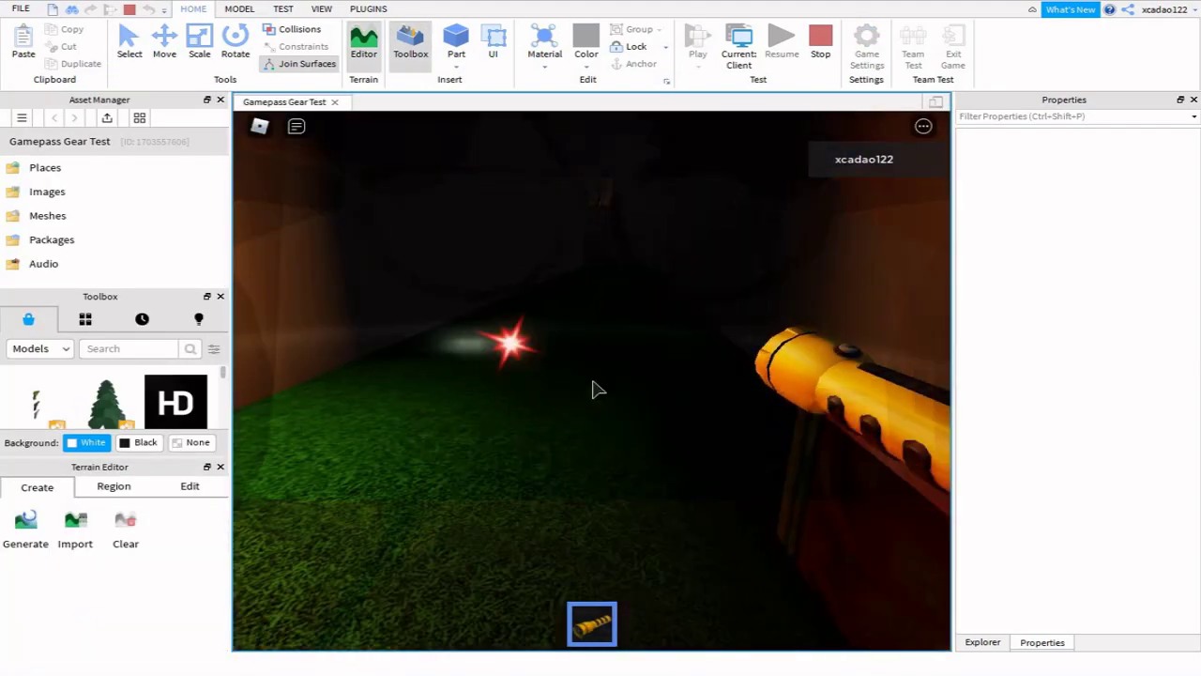
key(w)
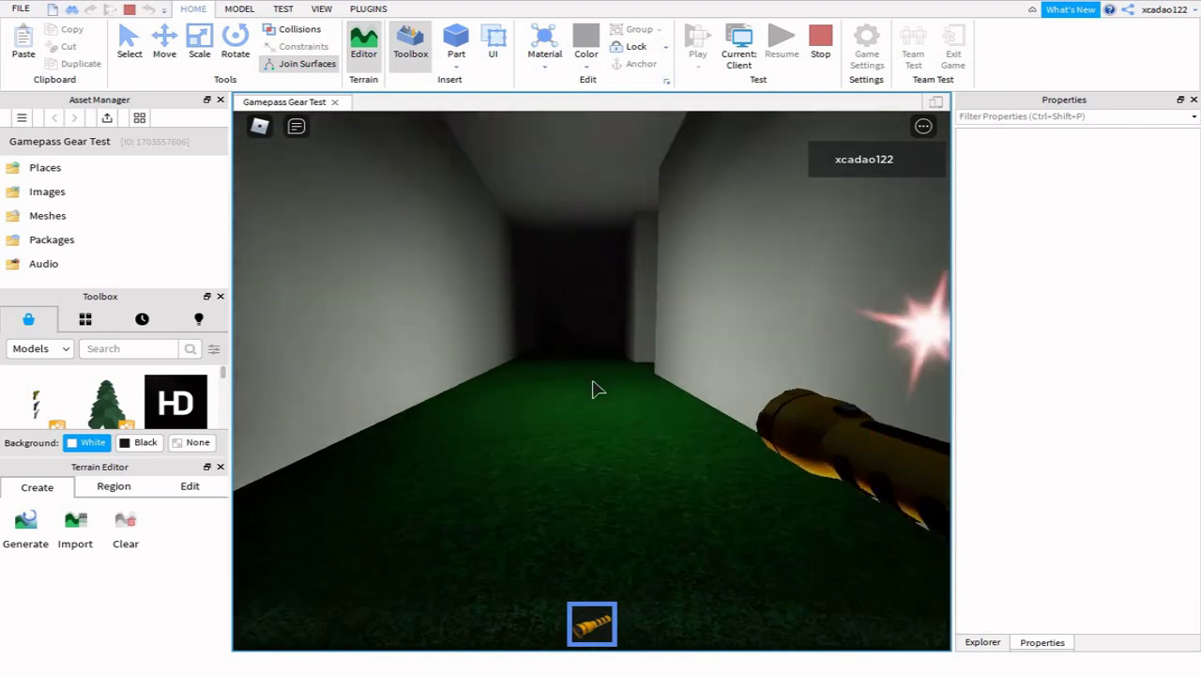
Step: Playtest the first stretch of the maze by walking its dark corridors and turns with the flashlight lit
key(w)
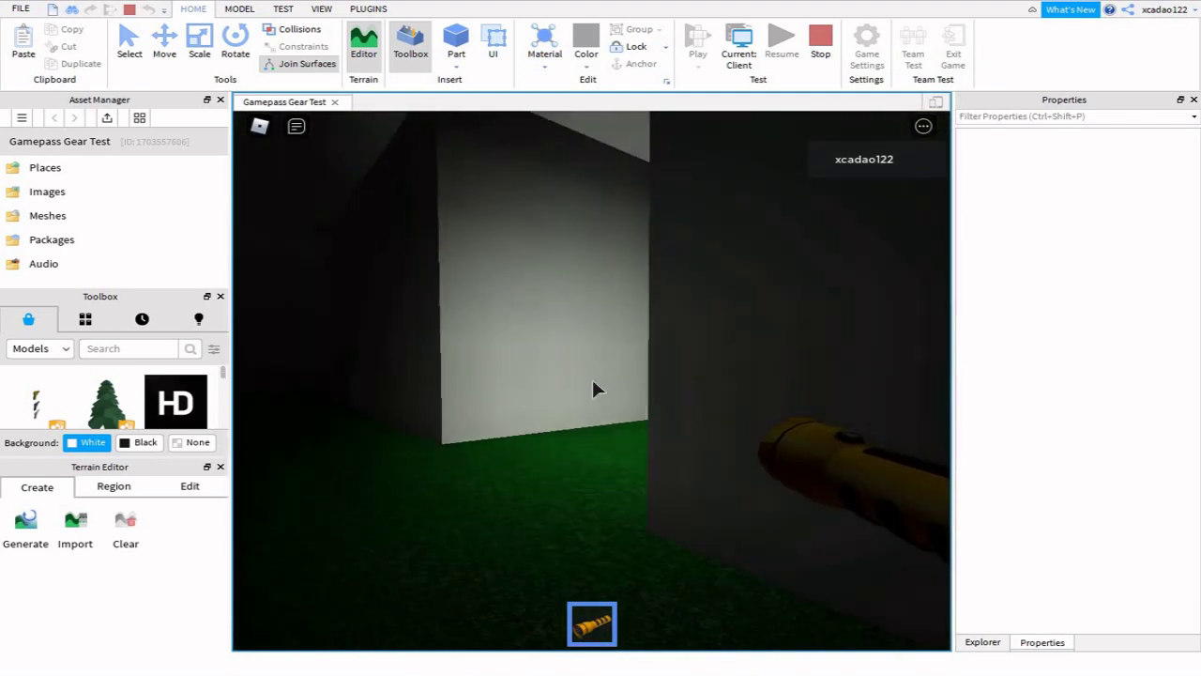
key(w)
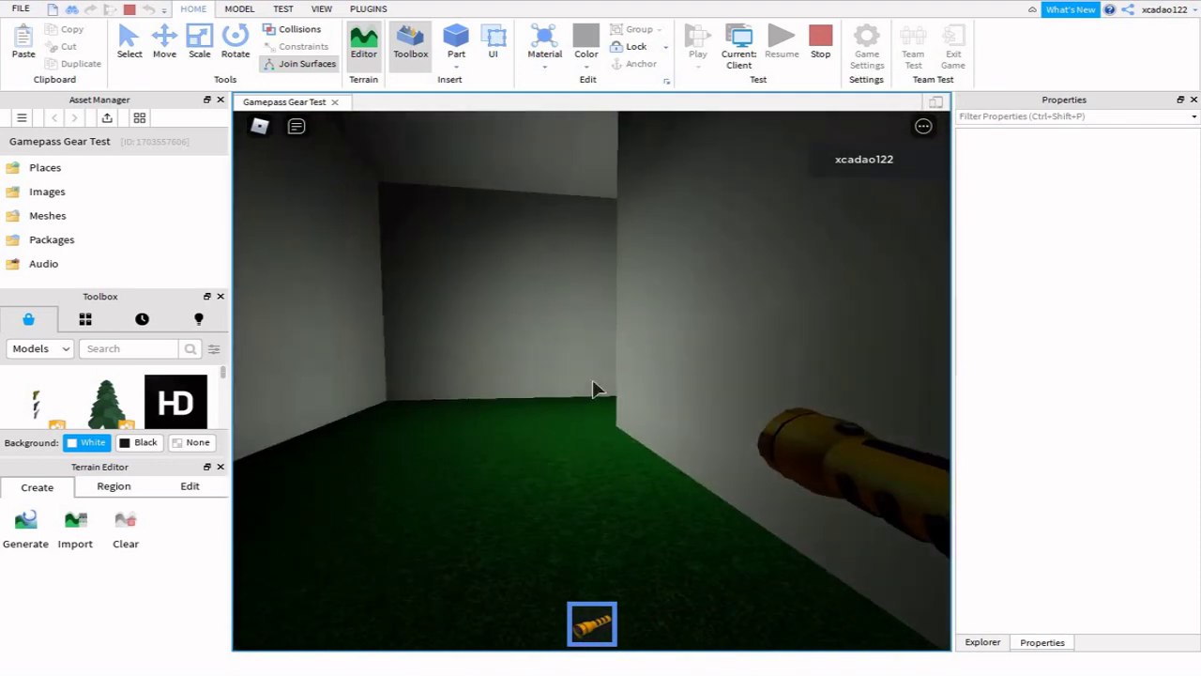
key(Left)
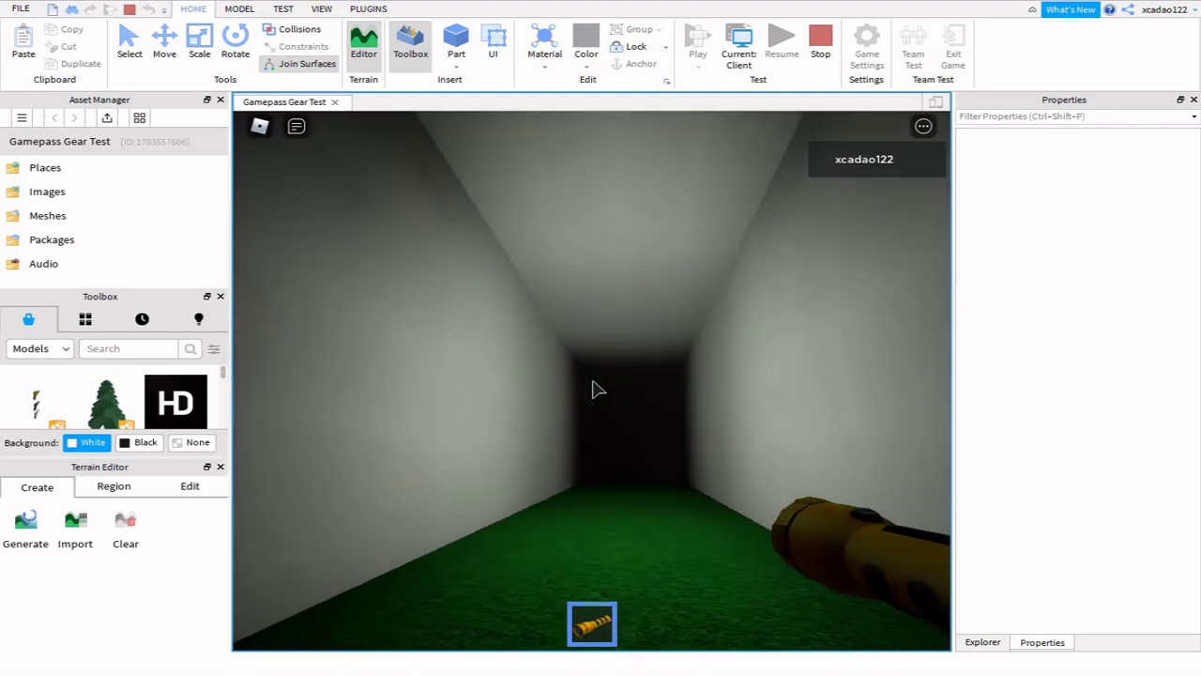
key(w)
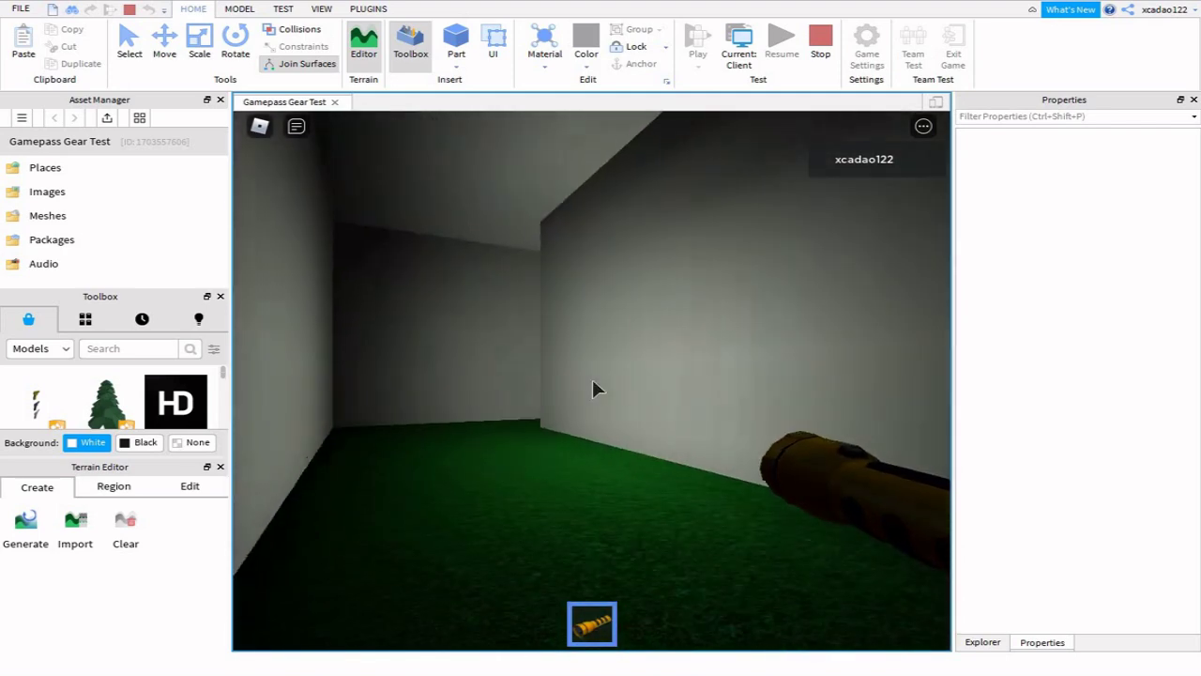
key(Left)
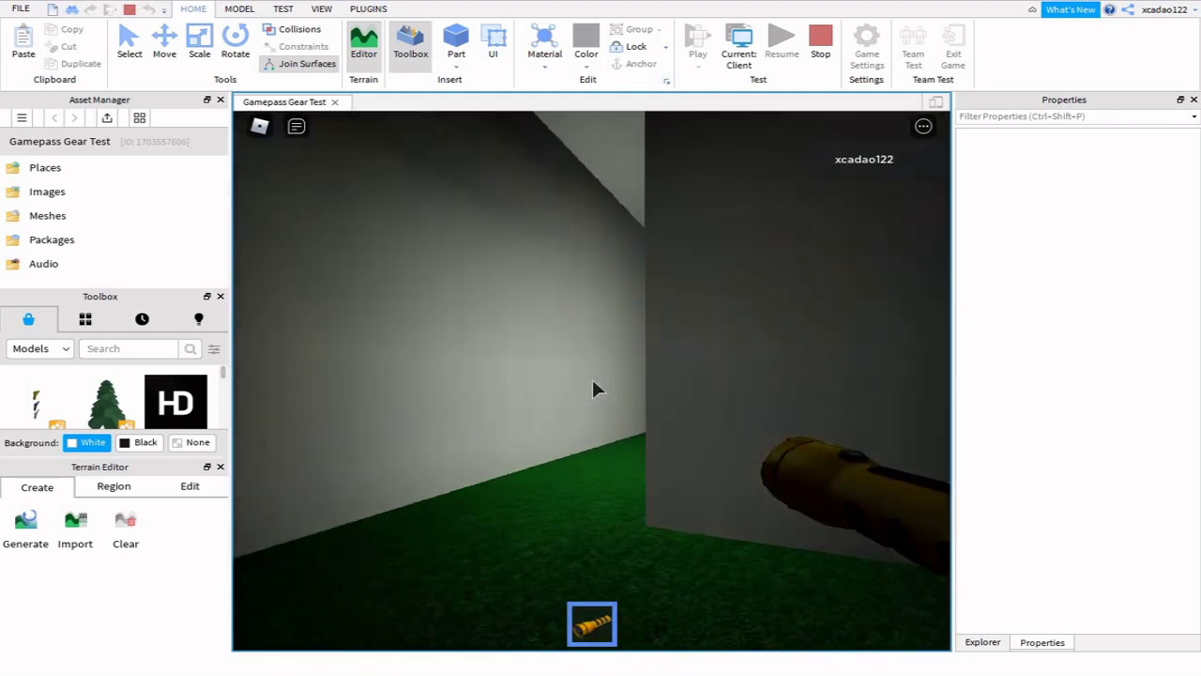
key(w)
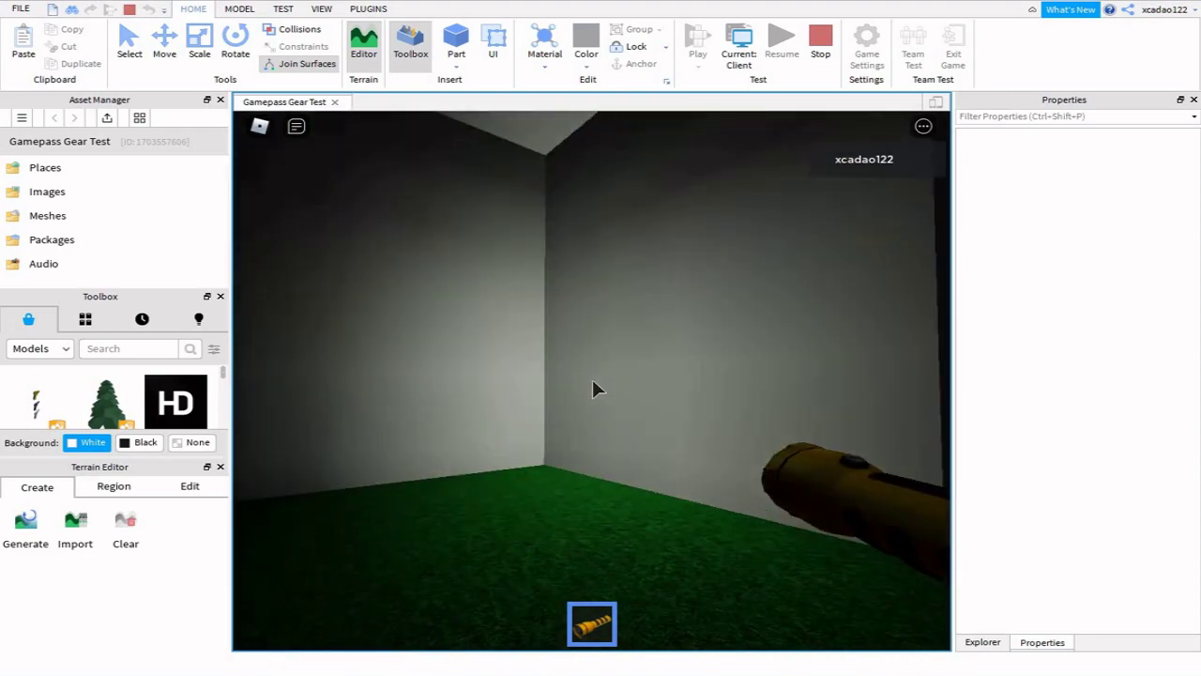
key(Left)
key(s)
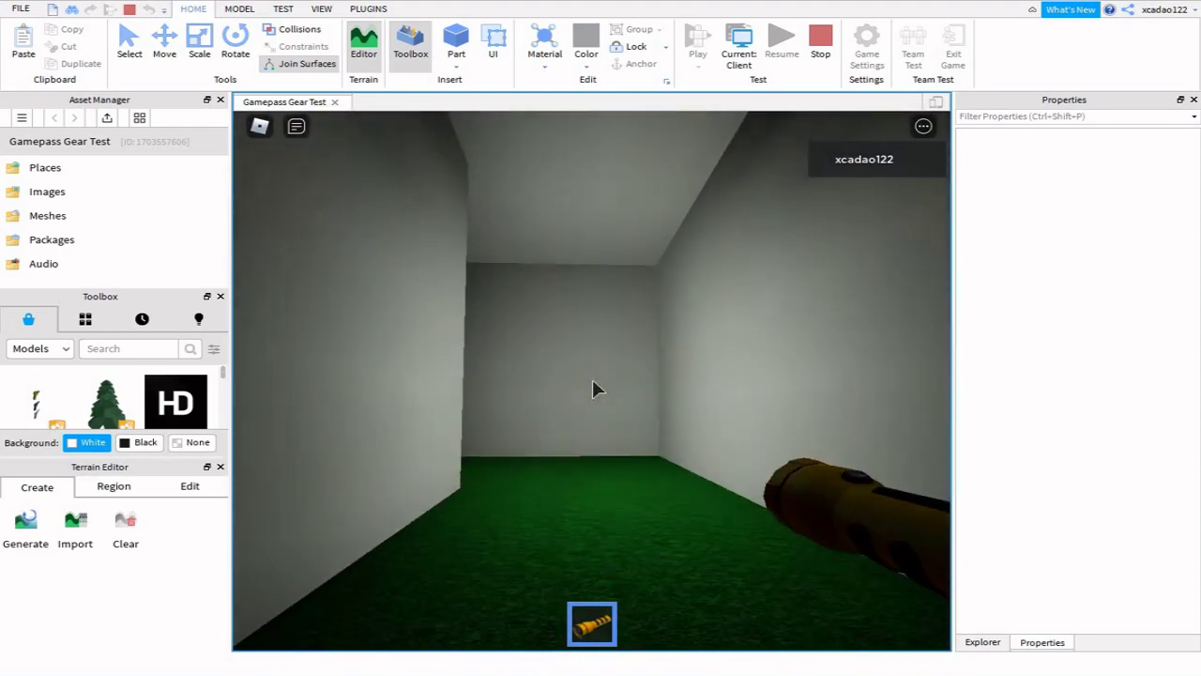
Step: Back through the maze passages and toggle the flashlight off and on to compare the corridor unlit and lit
click(593, 389)
key(s)
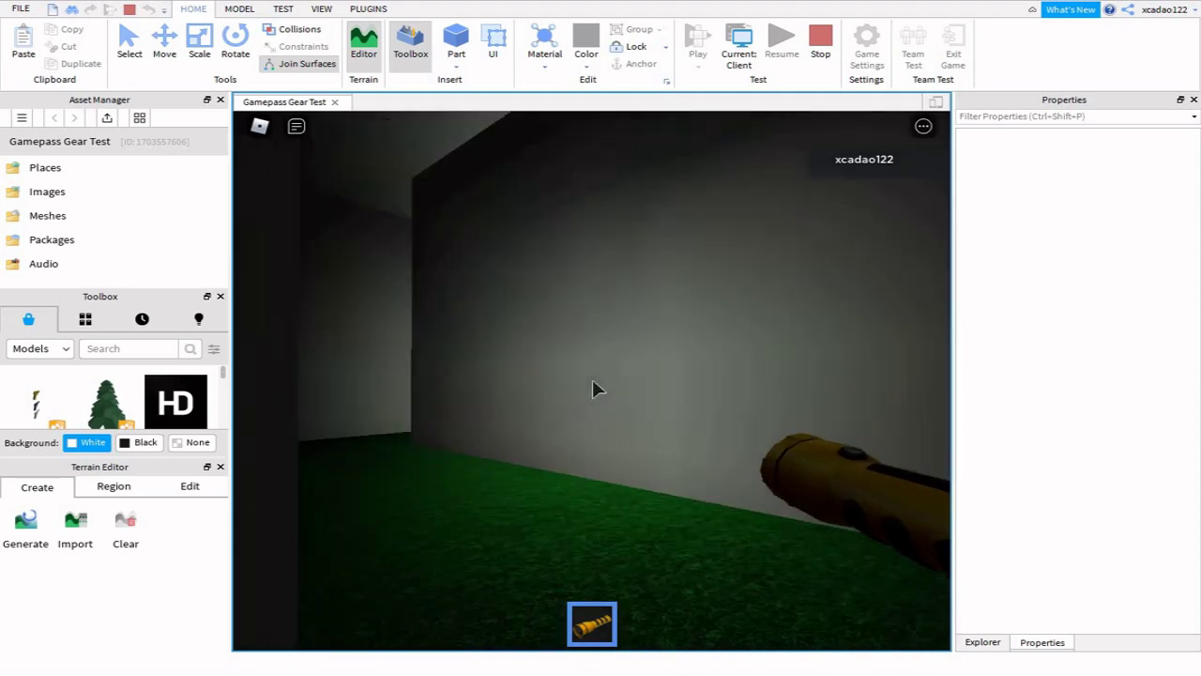
key(Right)
key(Right)
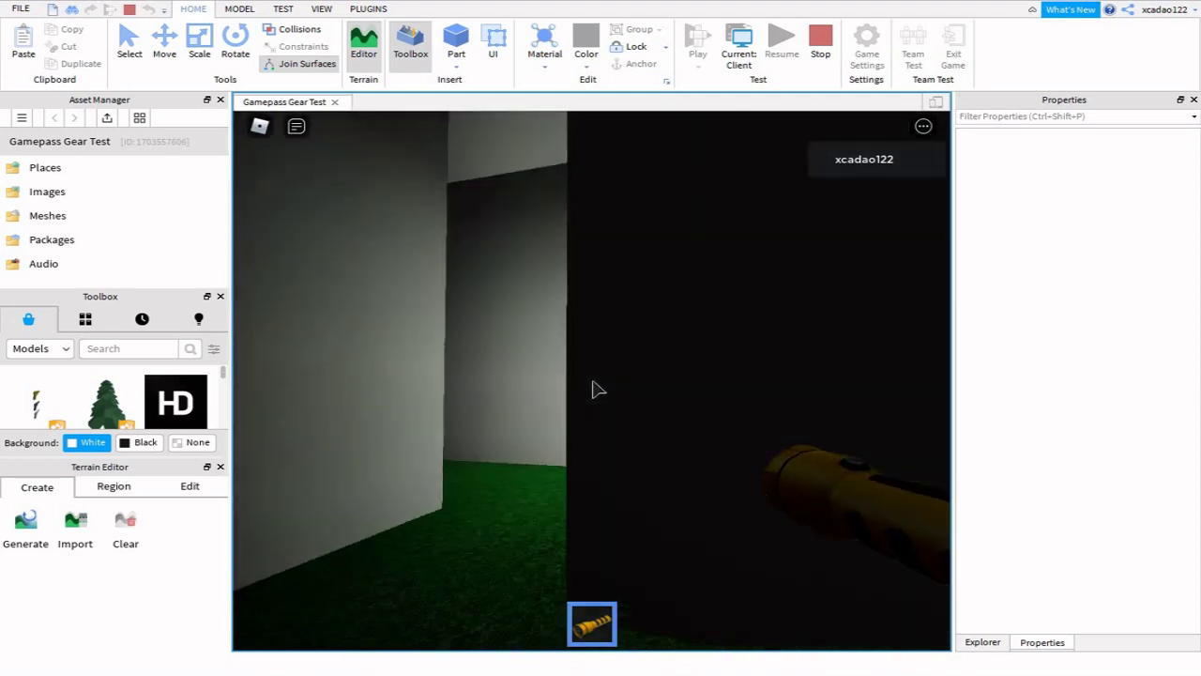
key(s)
click(592, 390)
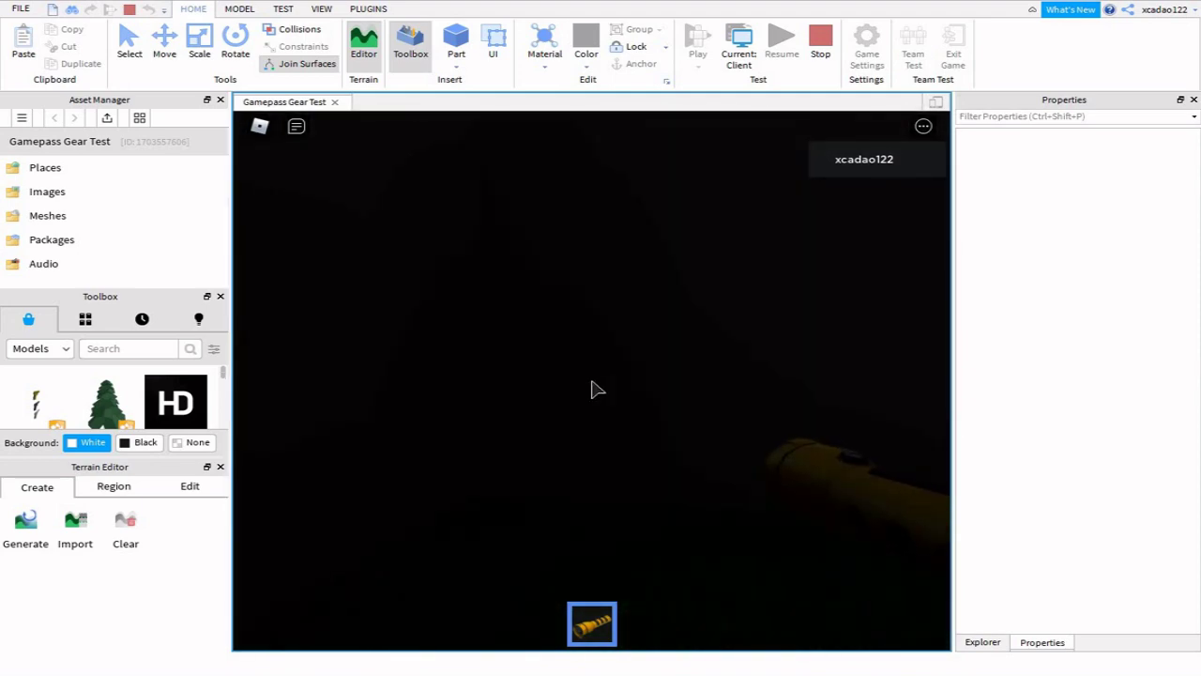
click(592, 389)
key(s)
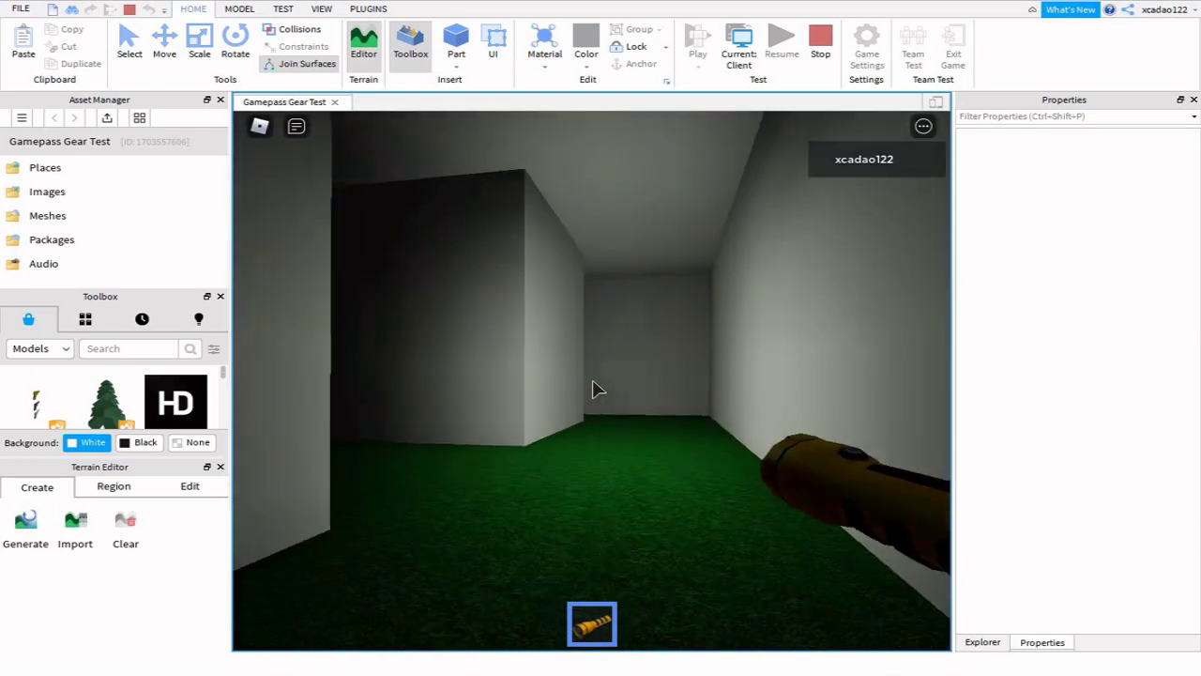
Step: Walk around the corners past the orange-lit wall and on to the long dark corridor
key(w)
key(Left)
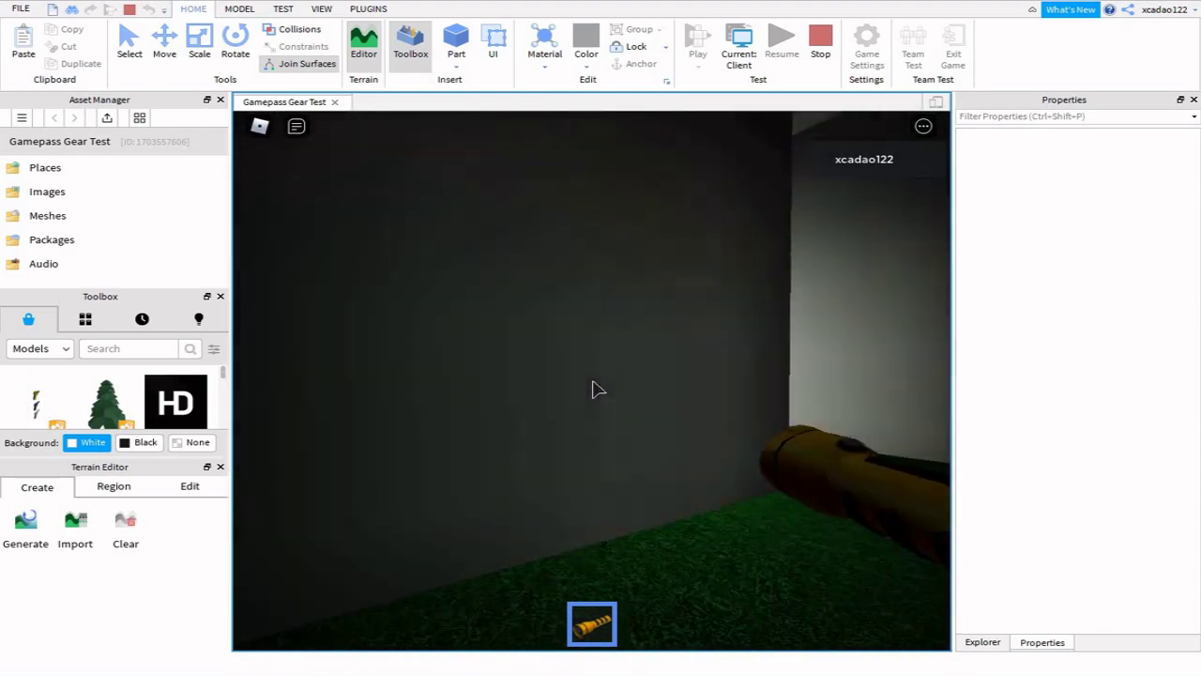
key(Right)
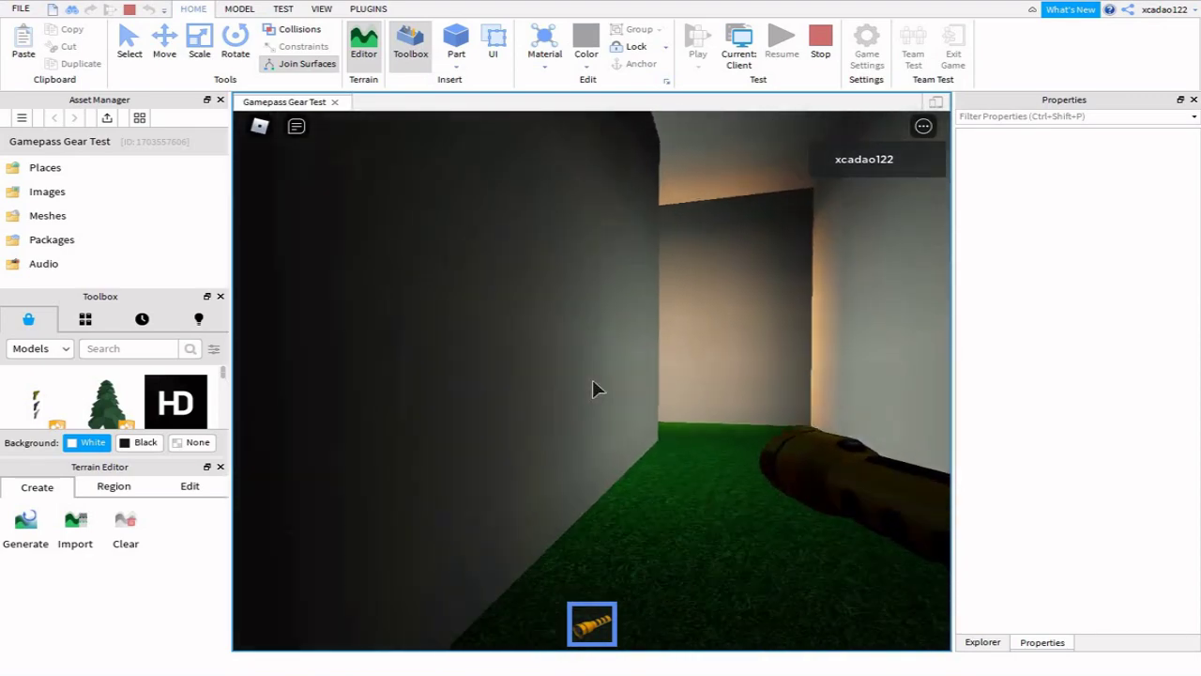
key(Right)
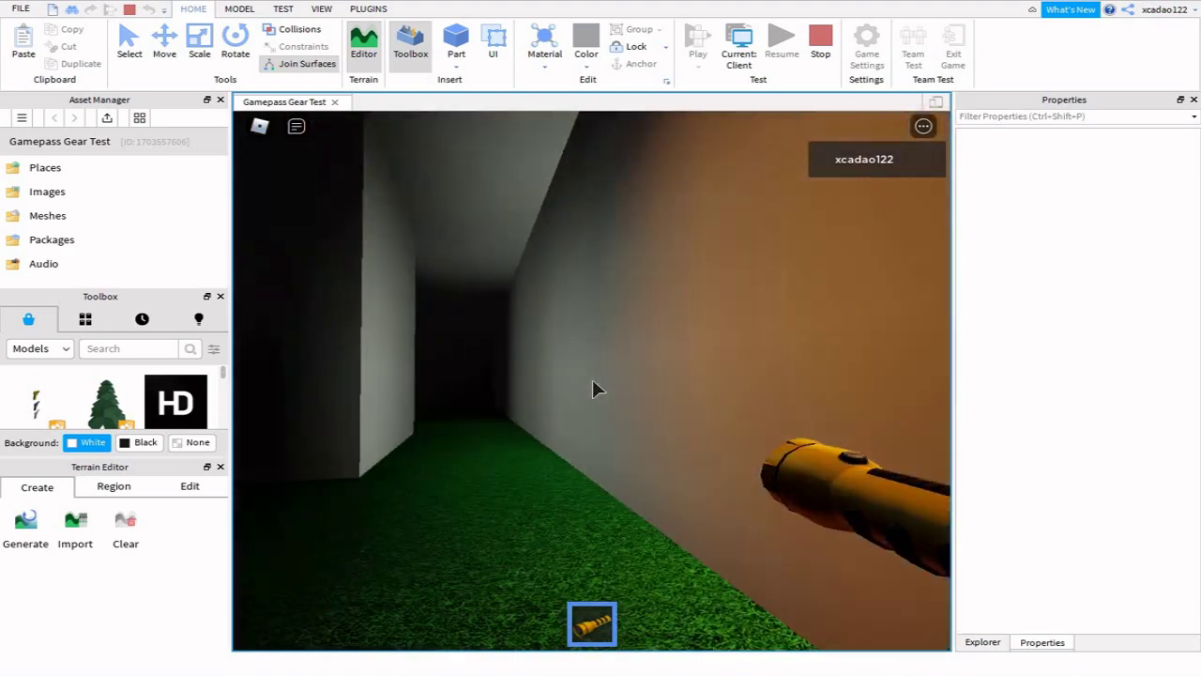
key(w)
key(Left)
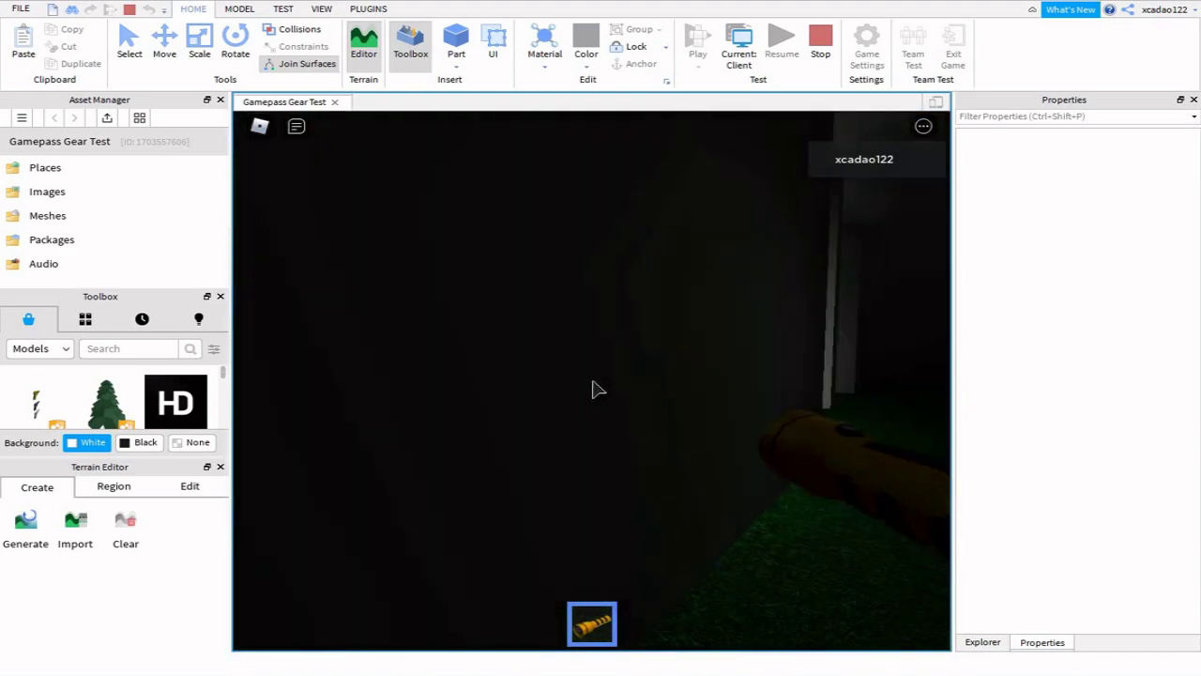
key(Right)
key(w)
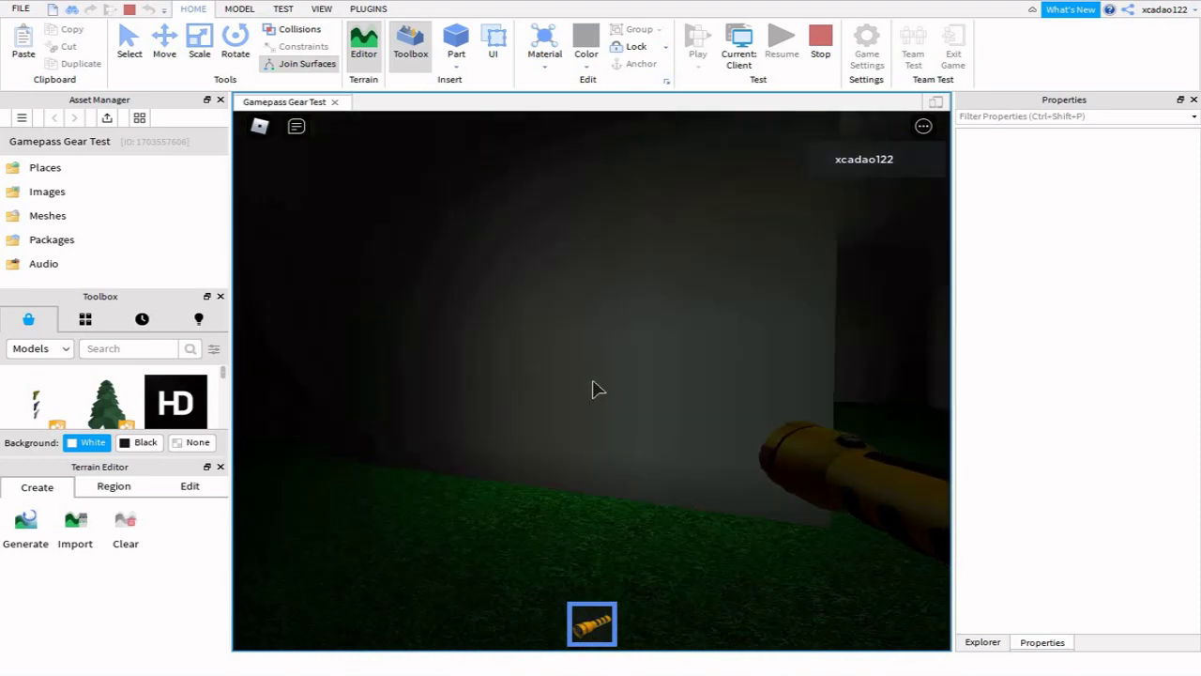
key(Right)
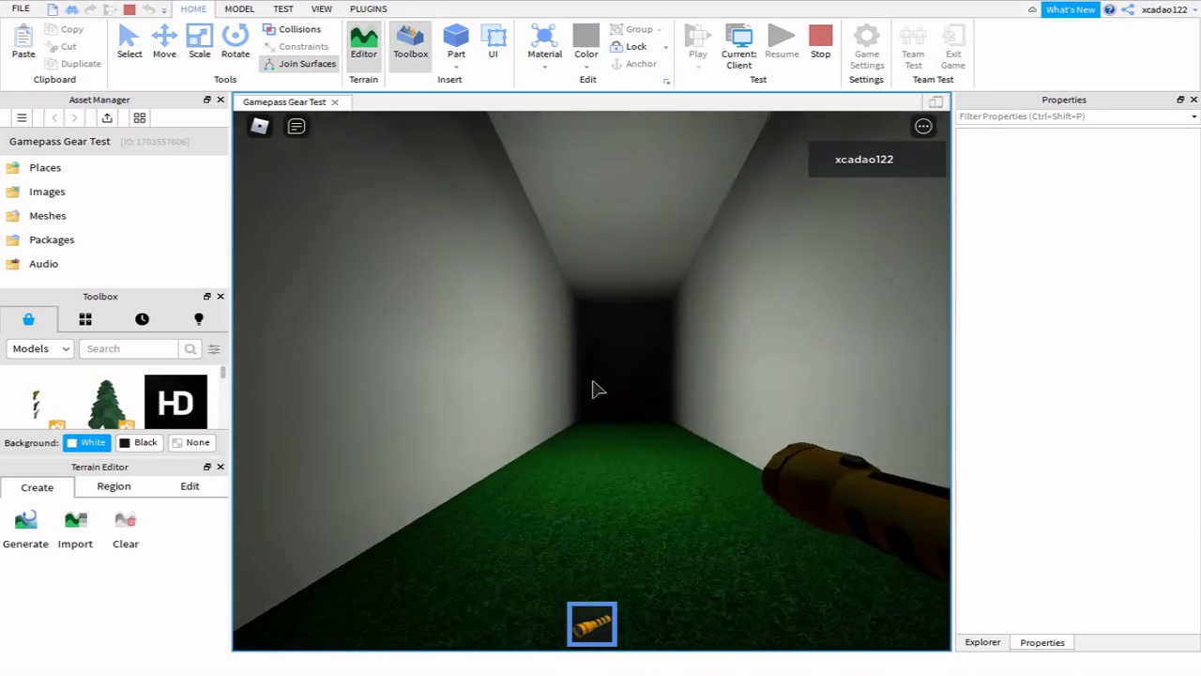
Step: Go down the long corridor and through the narrow passages toward the warm glow near the exit
key(w)
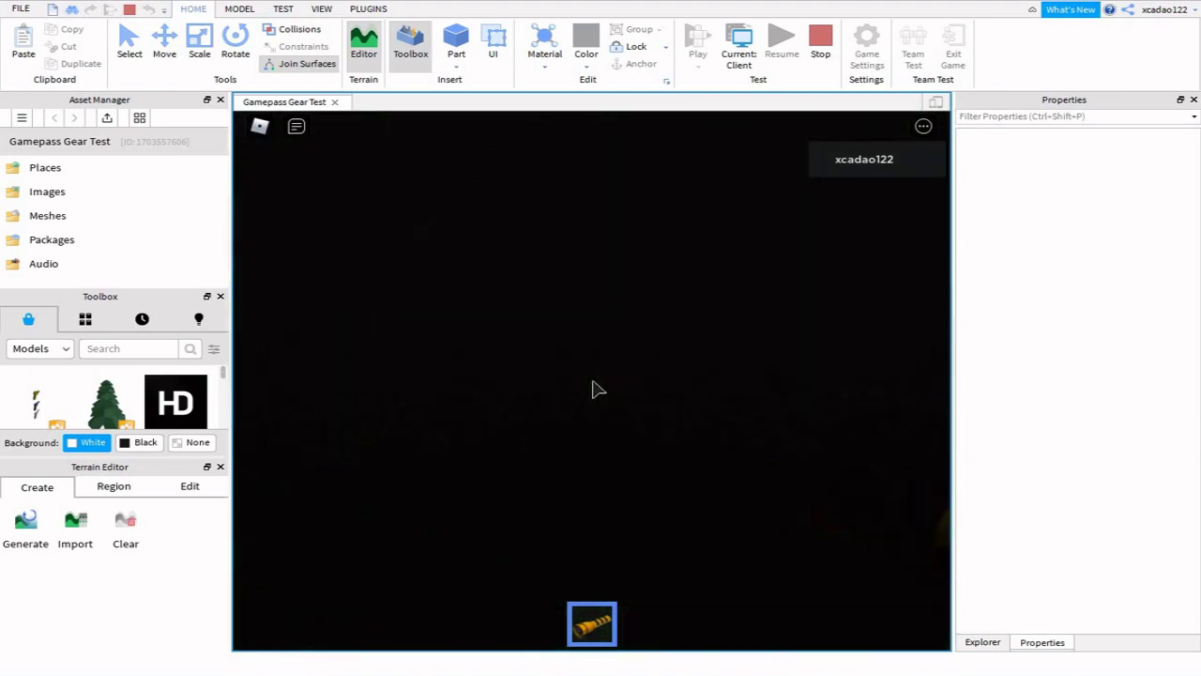
key(Right)
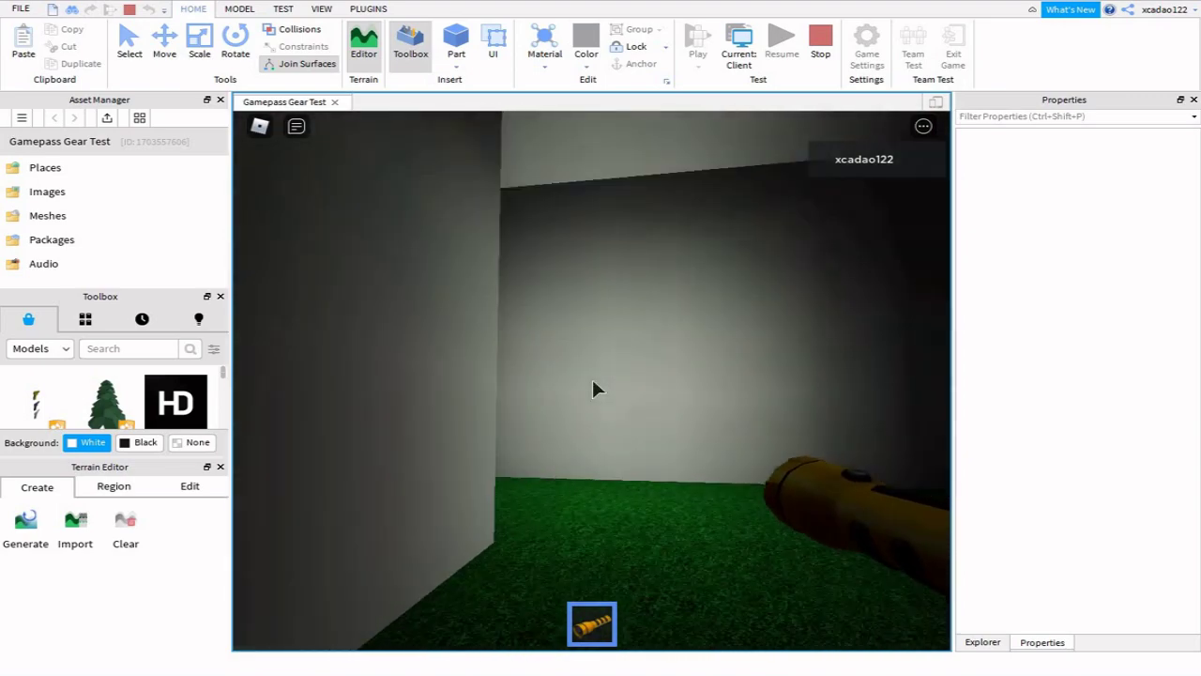
key(w)
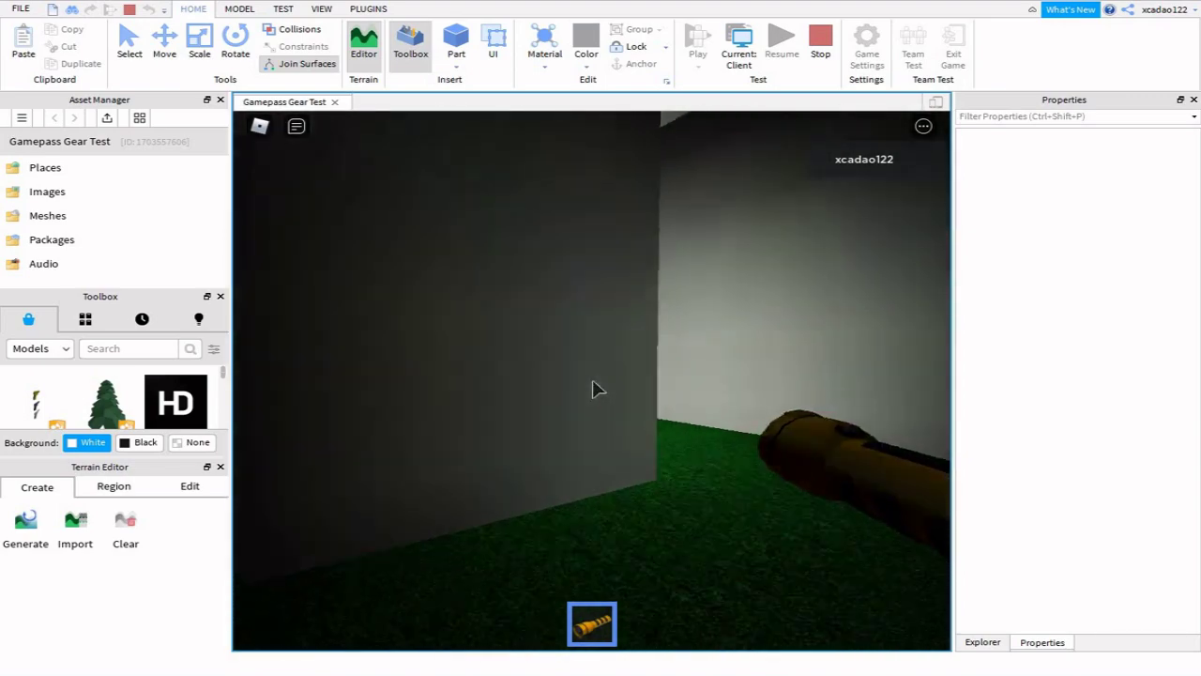
key(Left)
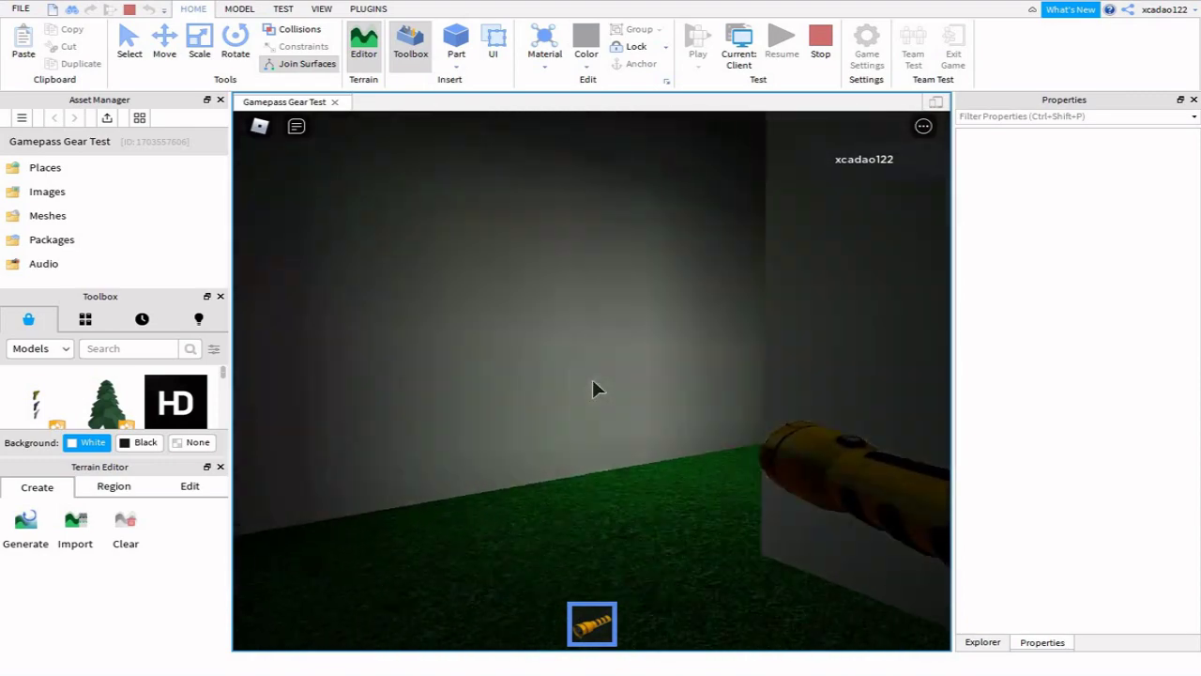
key(Right)
key(w)
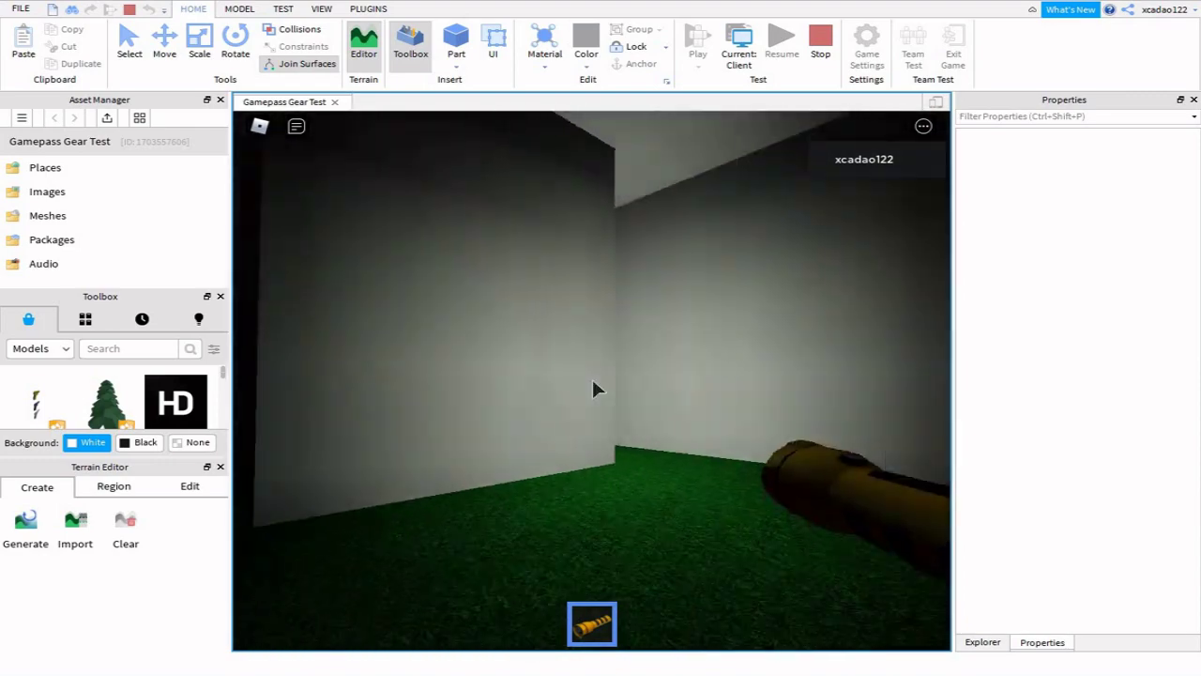
key(Left)
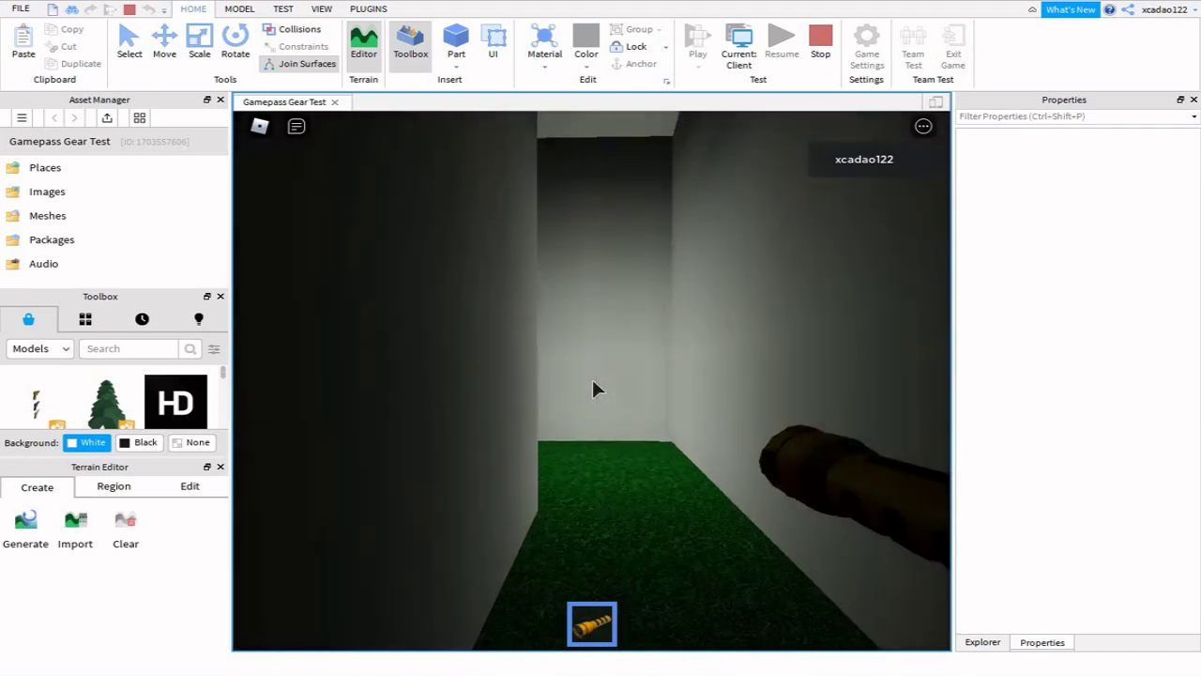
key(Right)
key(w)
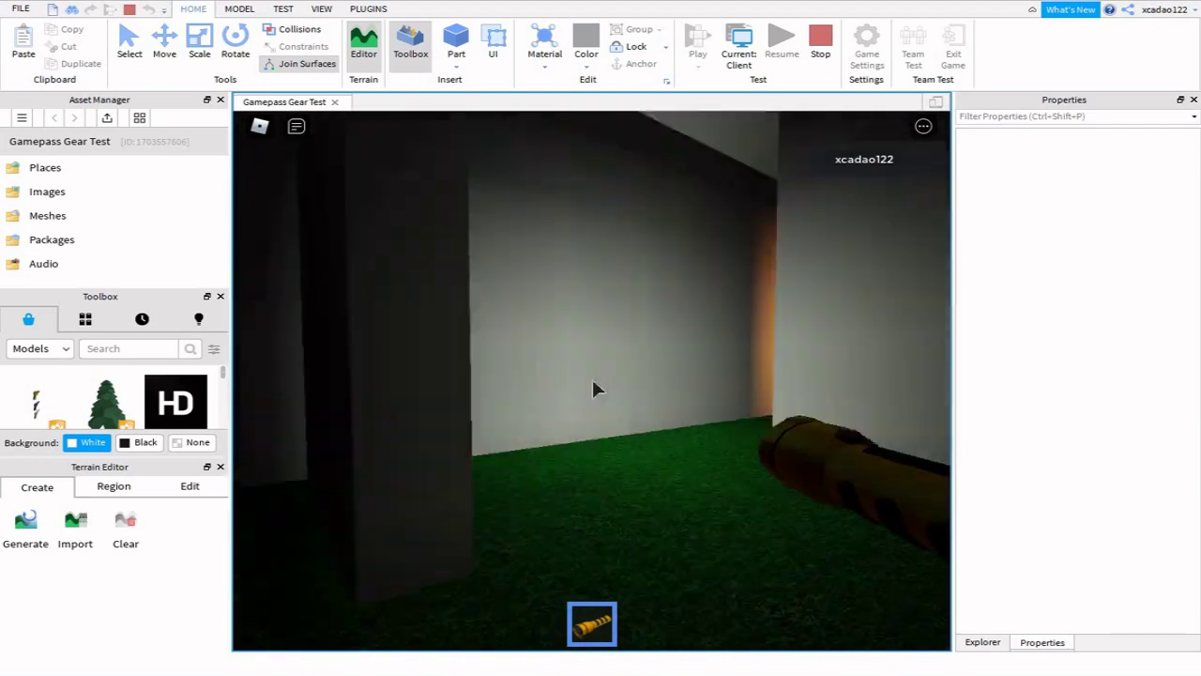
Step: Walk through the glowing neon exit and come out on the grass beside the stone lantern
key(Right)
click(595, 388)
key(Left)
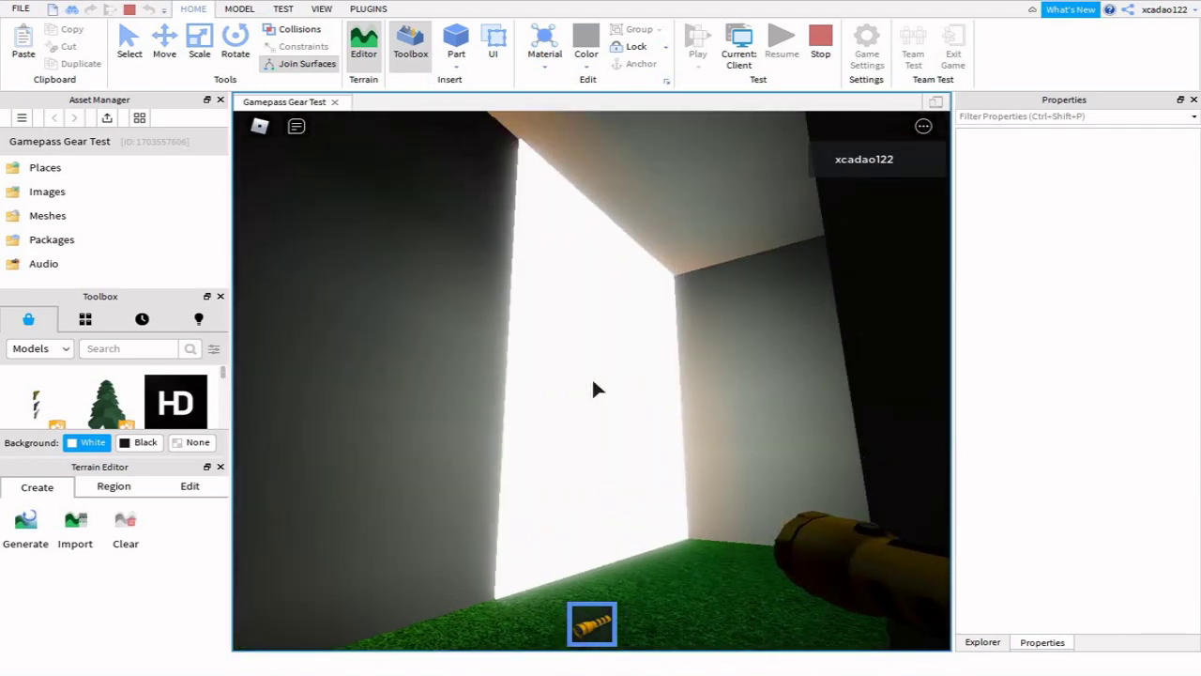
key(Left)
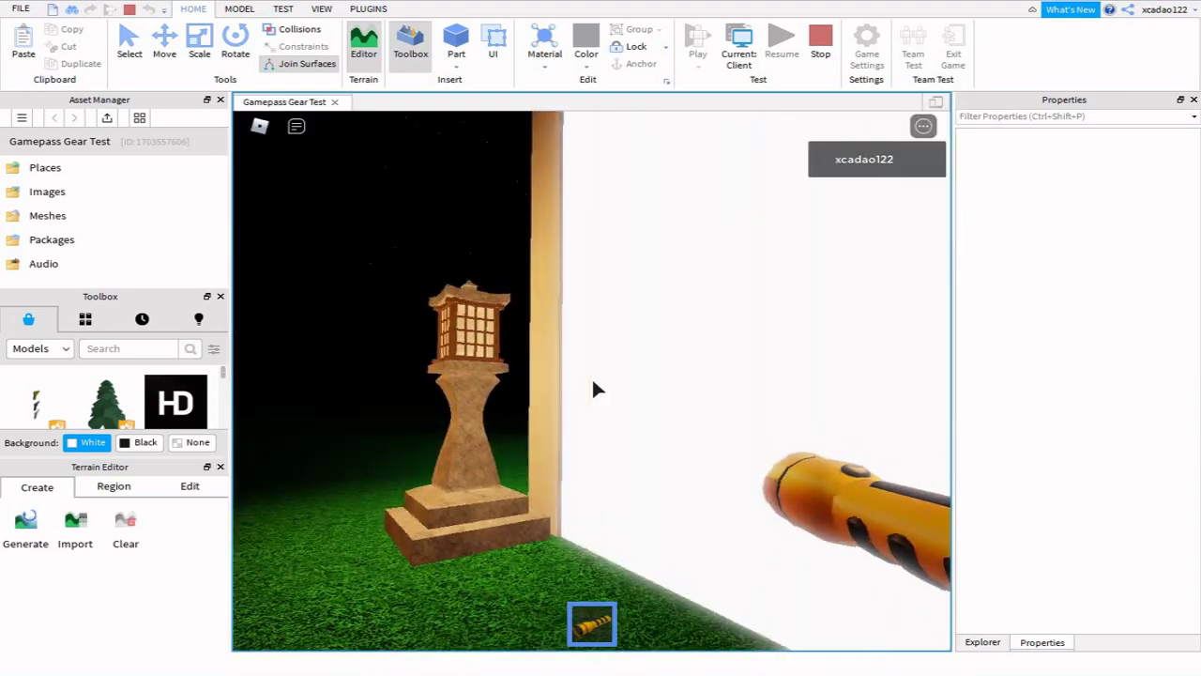